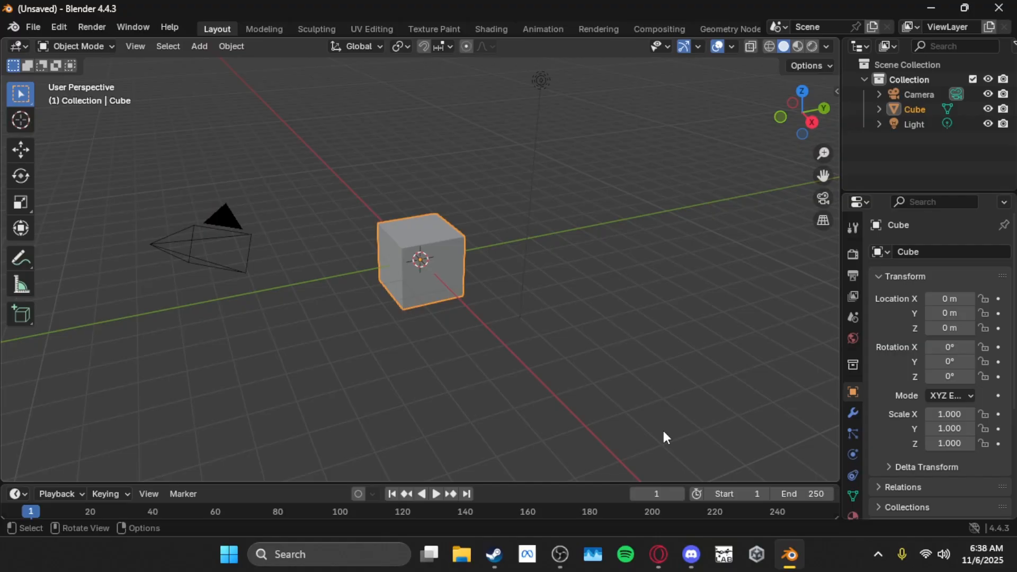
Step: Delete all default scene objects and import char_malePeasant_C.fbx as an FBX with Automatic Bone Orientation enabled
key(a)
key(Delete)
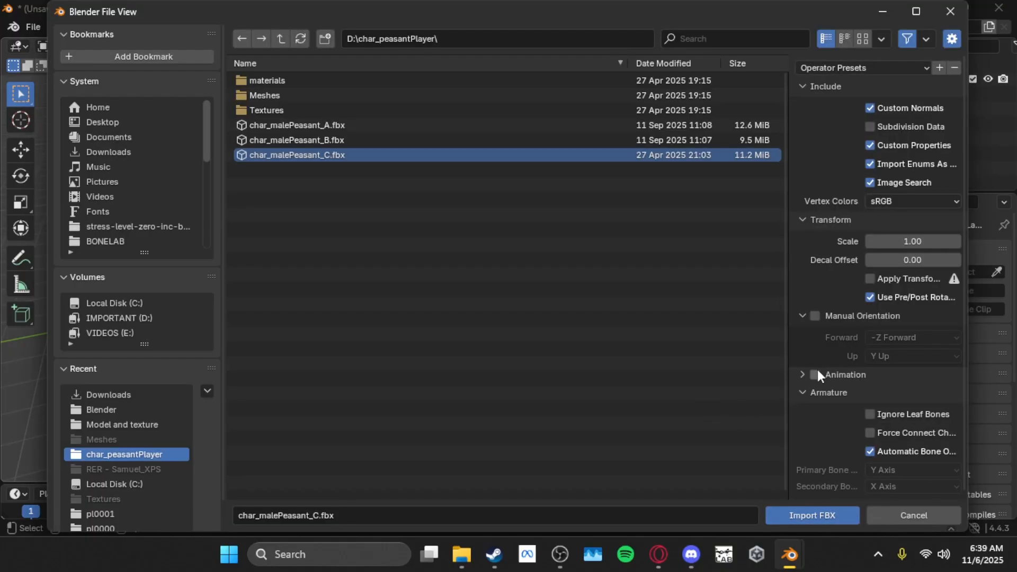
click(867, 449)
click(837, 516)
Step: Remove the timeline area by joining it into the 3D viewport
right_click(494, 495)
click(492, 517)
click(548, 355)
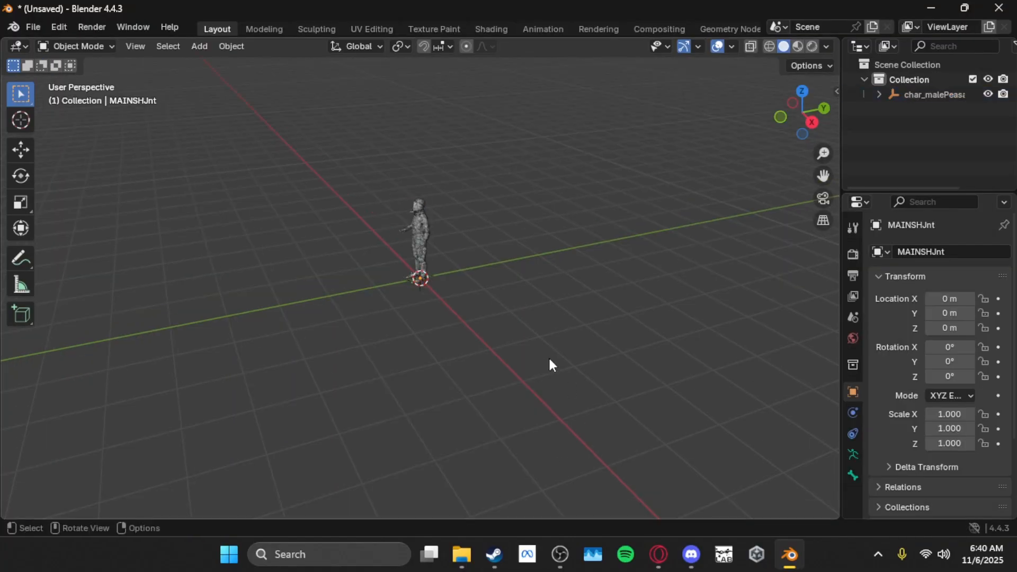
Step: Enlarge the Outliner and expand the char_malePeasant_C hierarchy down to the meshes under MAINSHJnt
key(shift+grave)
key(w)
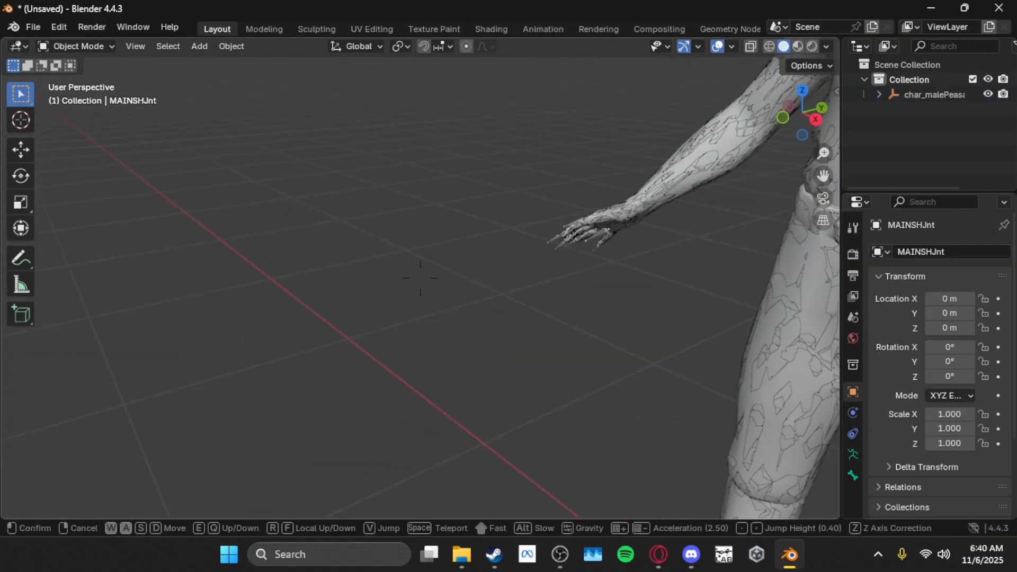
key(a)
click(541, 373)
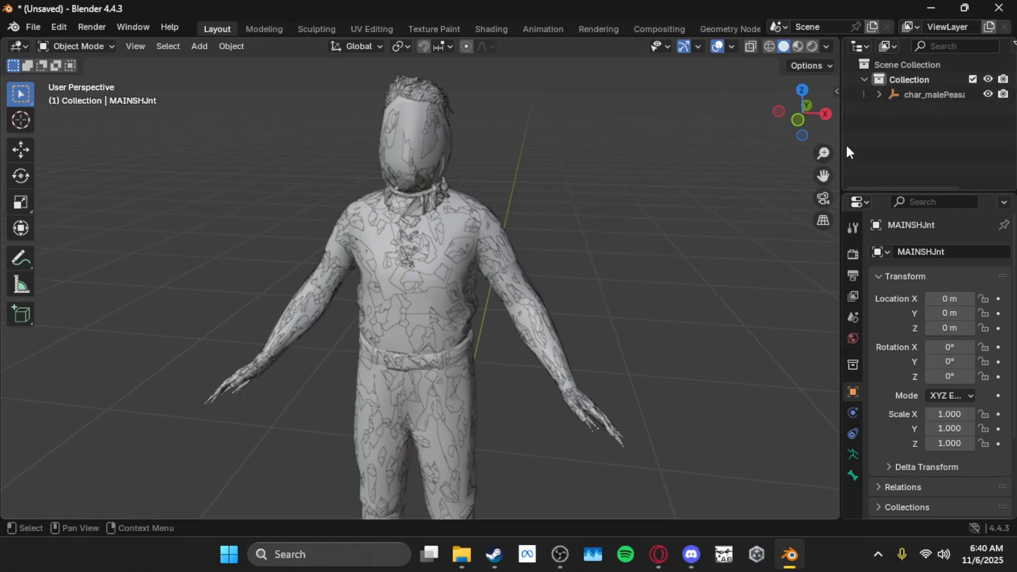
drag(842, 145, 835, 285)
click(837, 94)
click(852, 124)
click(867, 139)
Step: Hide body_C_LOD1 to body_C_LOD3, all the head meshes and hood_LOD1 to hood_LOD3 in the viewport
scroll(928, 211, down, 3)
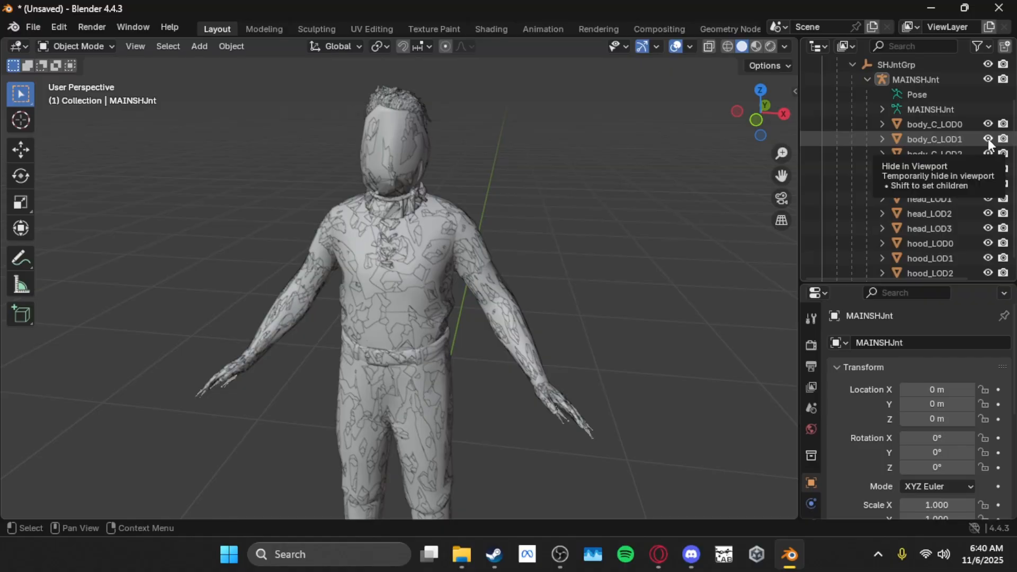
drag(987, 137, 986, 170)
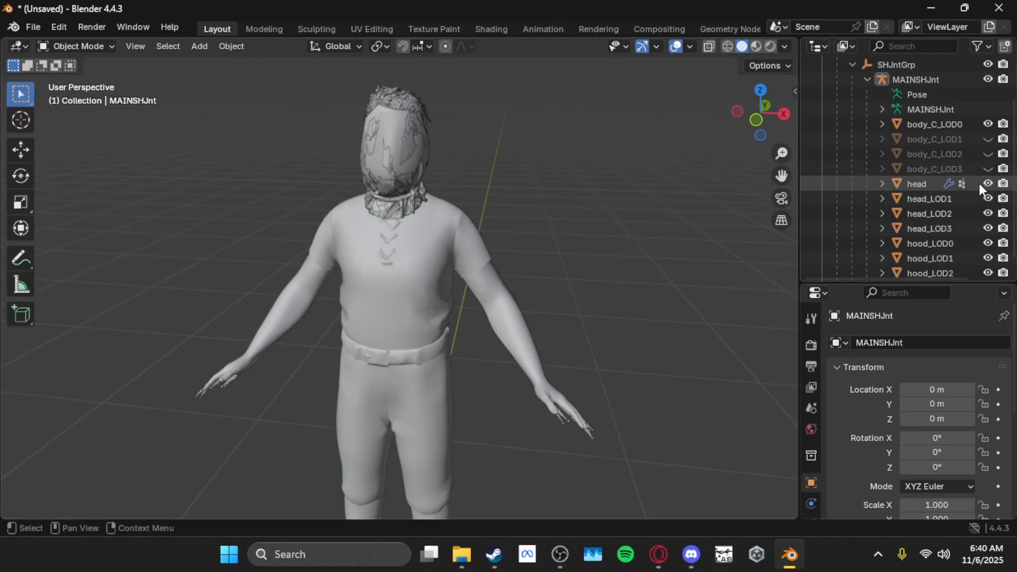
key(w)
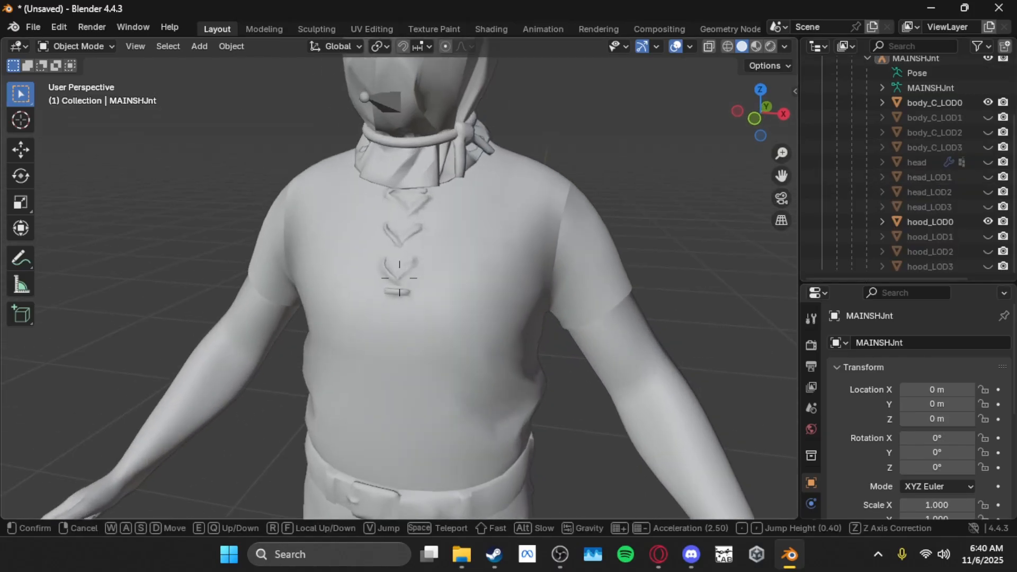
key(s)
key(w)
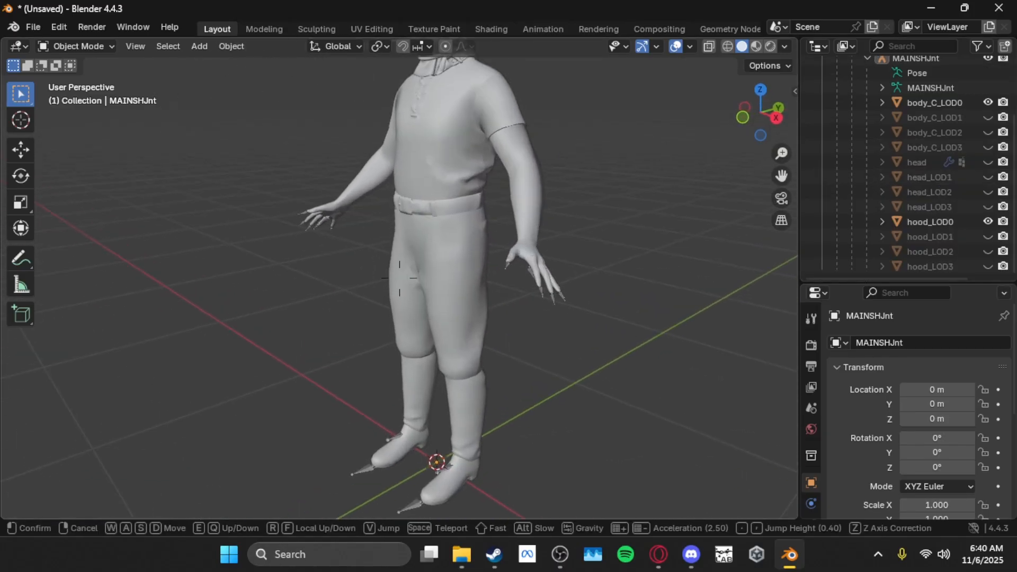
click(574, 214)
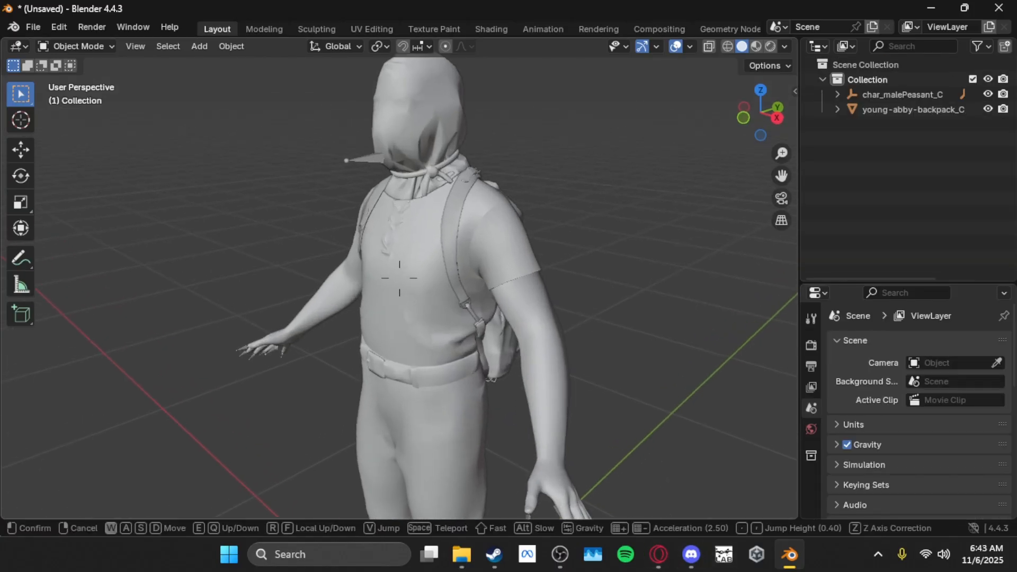
Step: Examine how the backpack sits on the character's back and shoulders from behind and from the side
key(w)
key(d)
key(w)
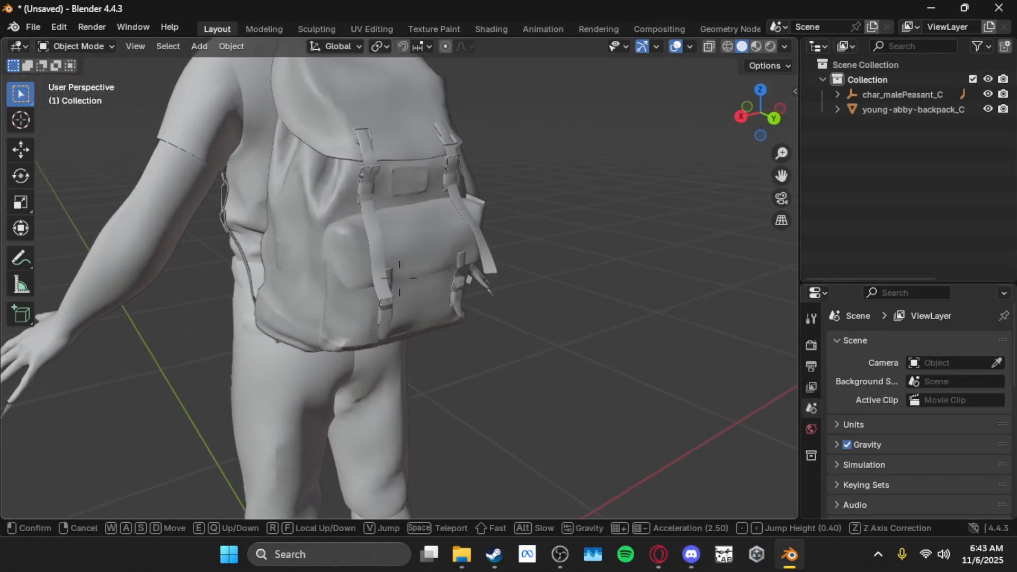
key(a)
key(s)
click(585, 219)
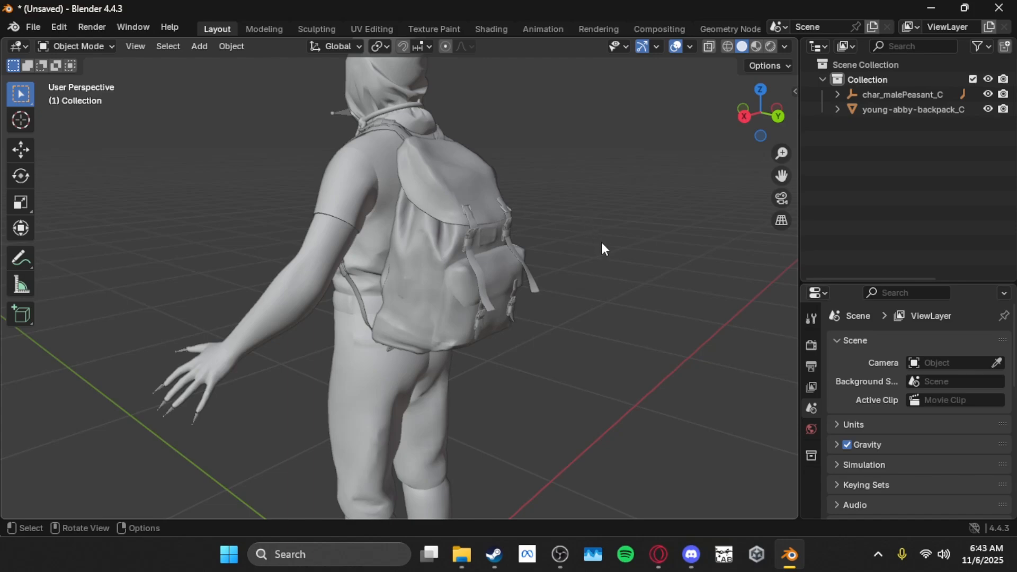
key(shift+grave)
key(w)
key(s)
click(554, 273)
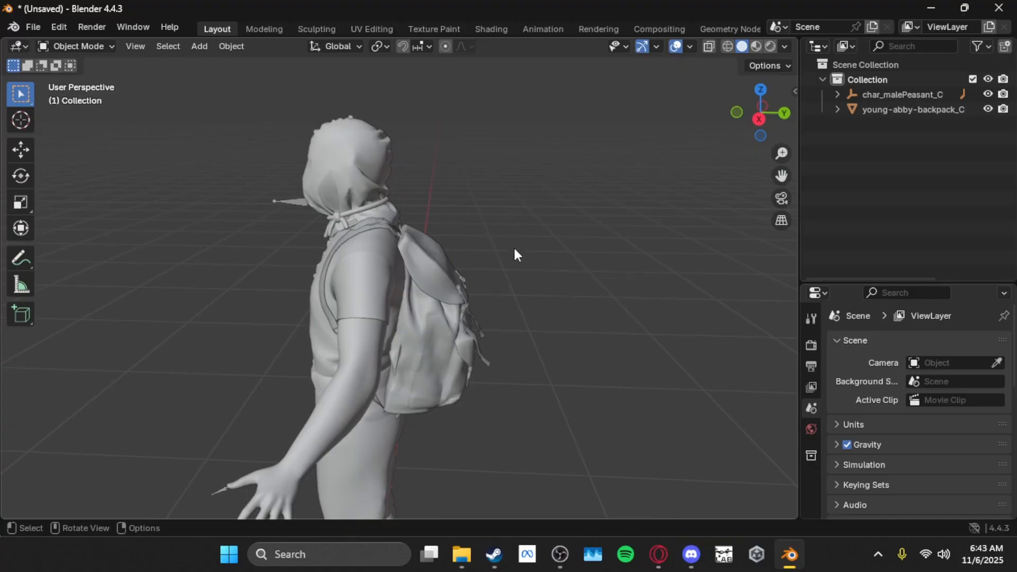
key(shift+grave)
key(a)
key(d)
key(w)
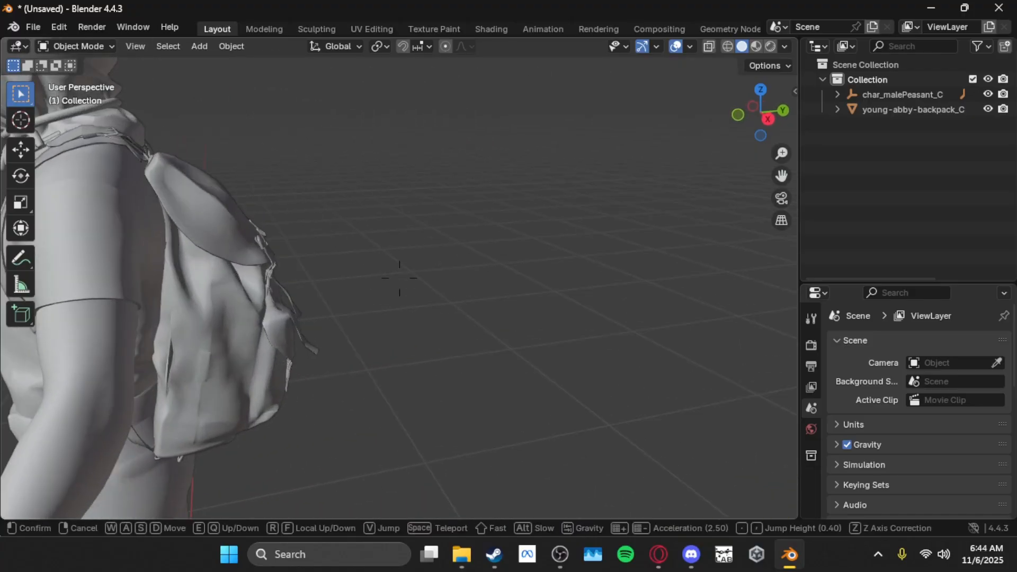
click(530, 223)
key(shift+grave)
key(s)
key(d)
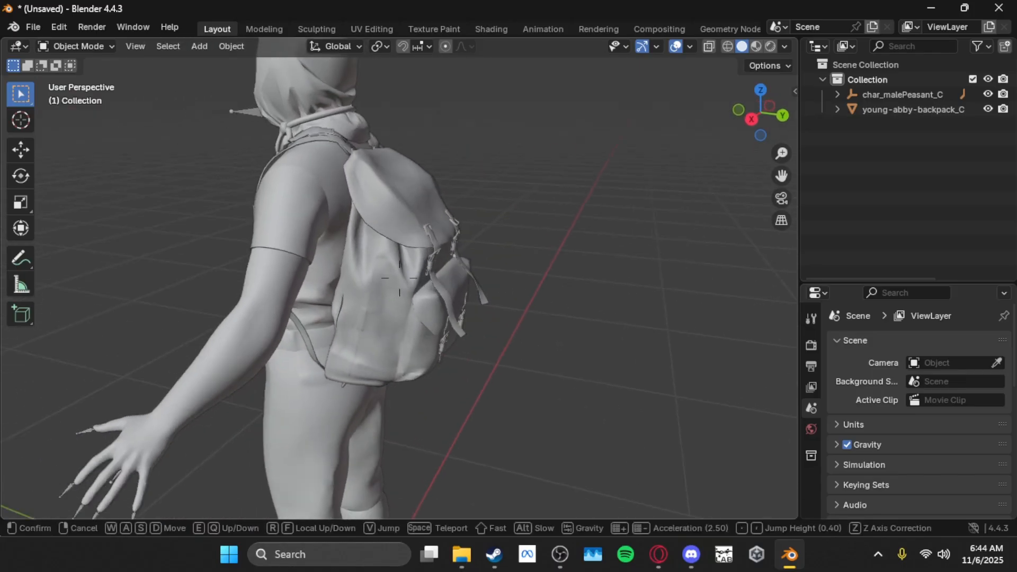
click(332, 244)
Step: Parent the young-abby-backpack mesh to the MAINSHJnt armature using Armature Deform With Empty Groups
click(450, 231)
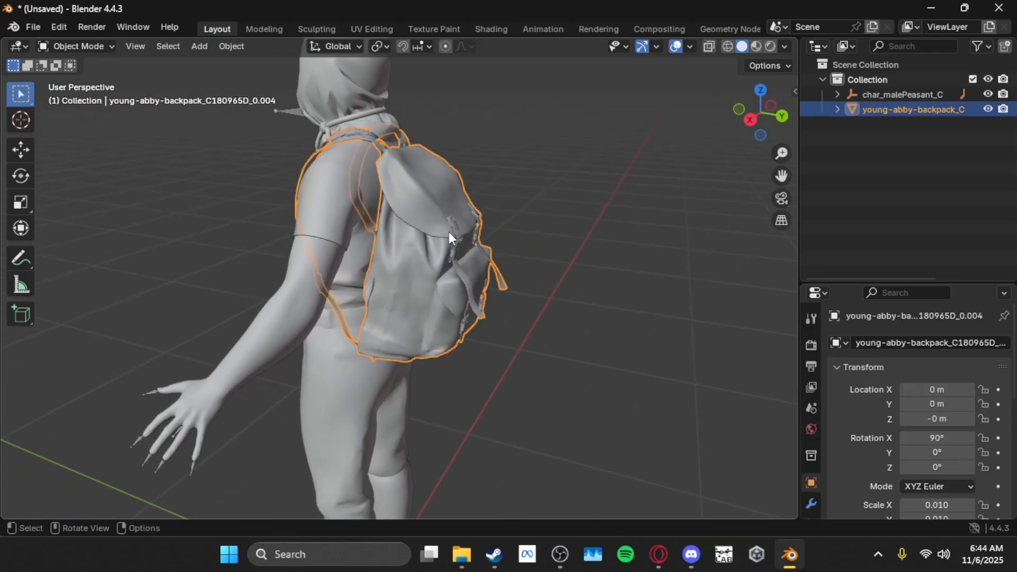
shift+click(192, 466)
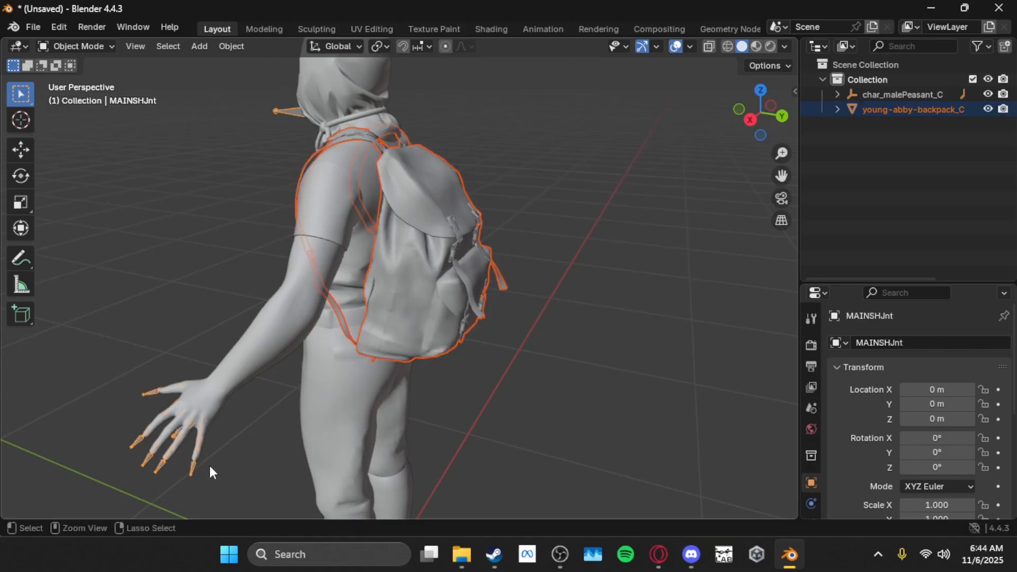
key(ctrl+p)
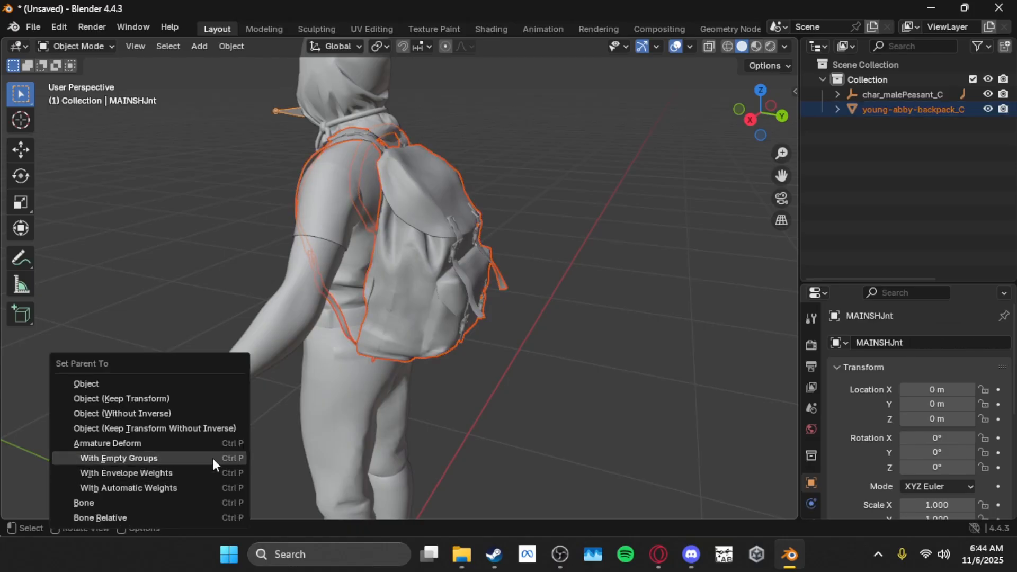
click(212, 459)
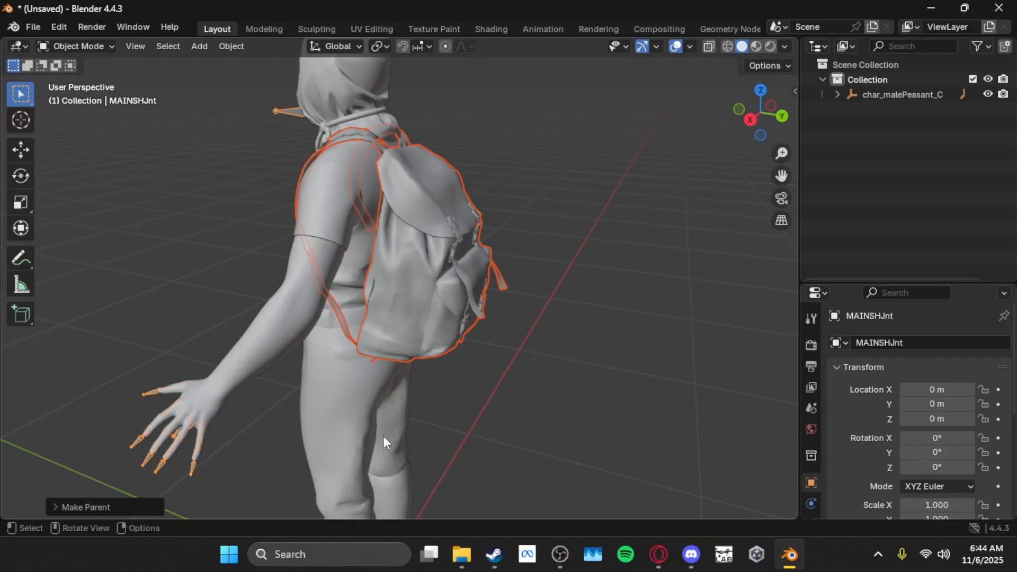
Step: Put the MAINSHJnt armature into Pose Mode with X-ray display turned on
click(459, 357)
click(454, 325)
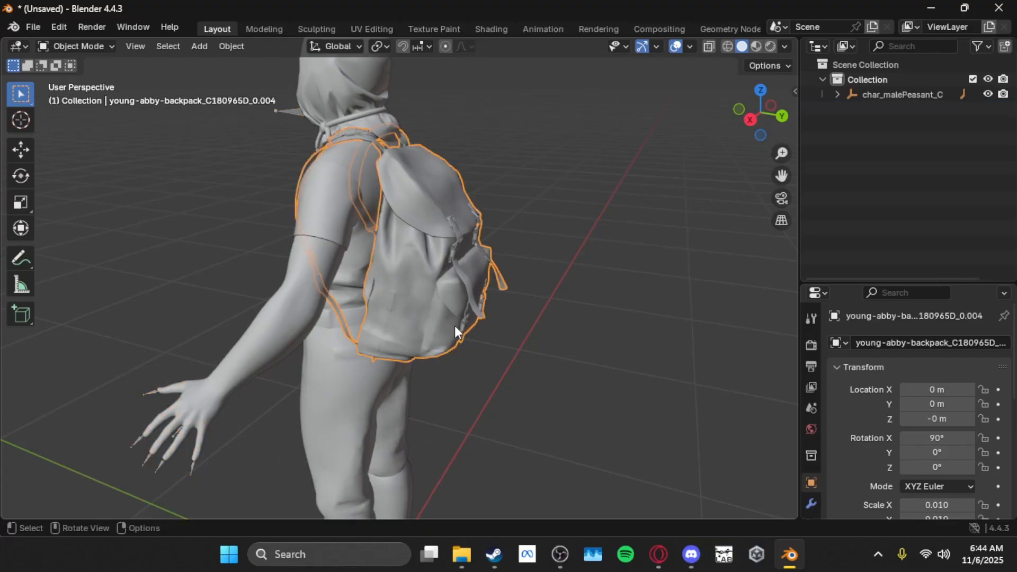
click(190, 469)
click(80, 46)
click(69, 98)
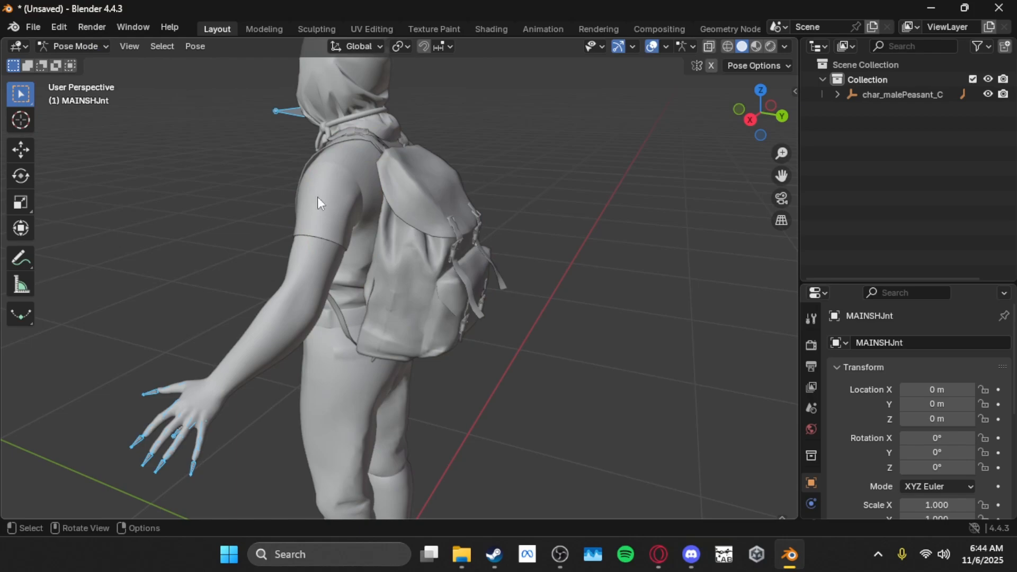
key(alt+z)
Step: Rotate the Spine_02SHJnt bone forward to test how the backpack follows the body, and undo the rotation
click(373, 240)
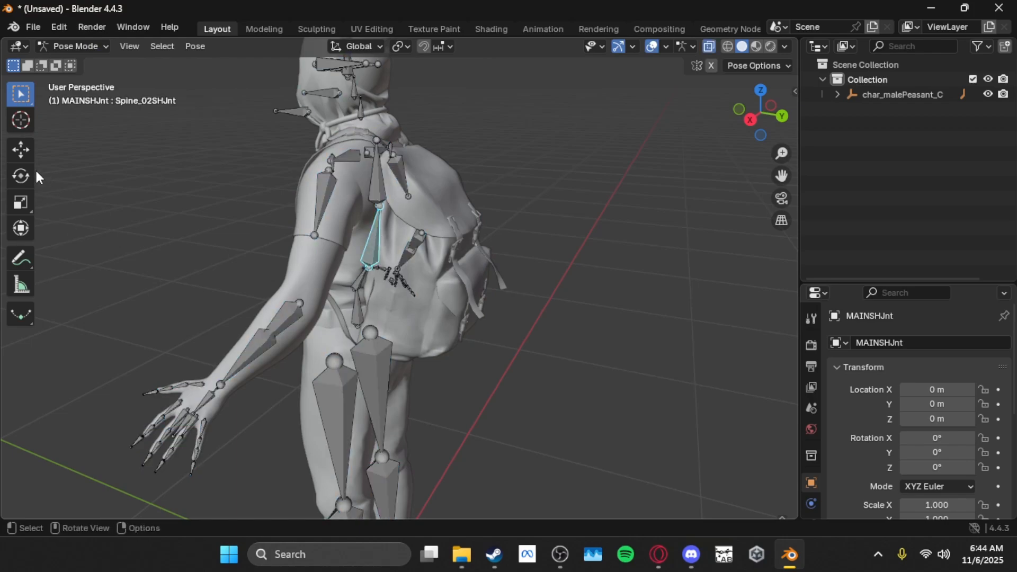
click(21, 176)
drag(403, 233, 401, 169)
key(Escape)
click(373, 176)
key(ctrl+z)
click(381, 228)
drag(402, 222, 371, 183)
key(ctrl+z)
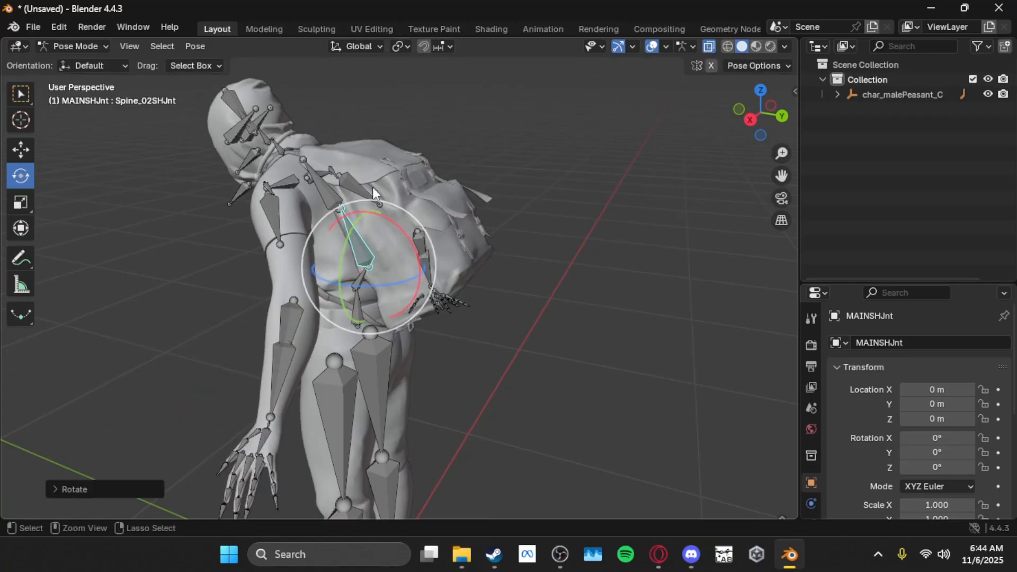
key(ctrl+z)
Step: Return to Object Mode, add the backpack to the armature selection and enter Weight Paint mode on it
key(shift+grave)
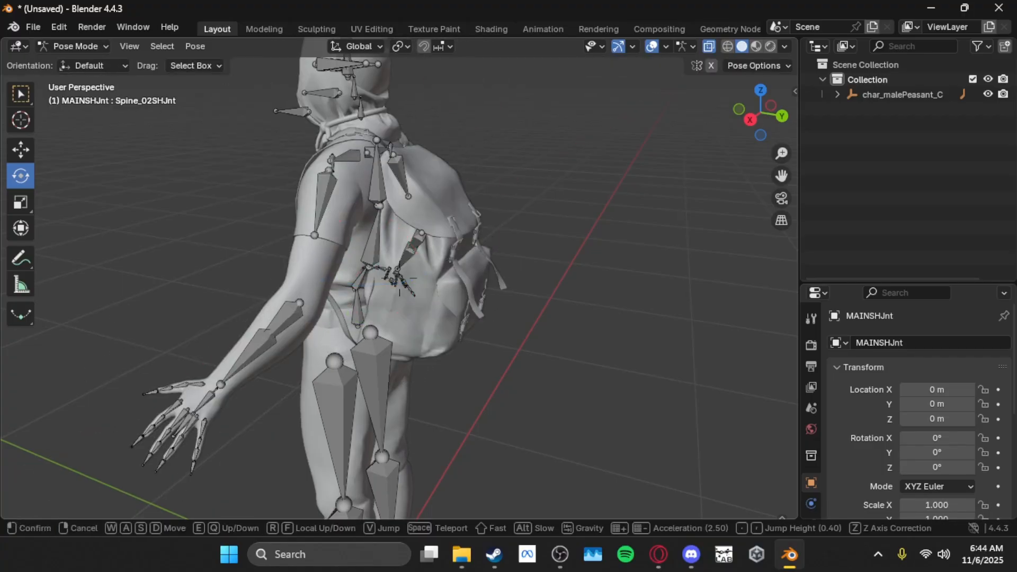
key(a)
click(203, 172)
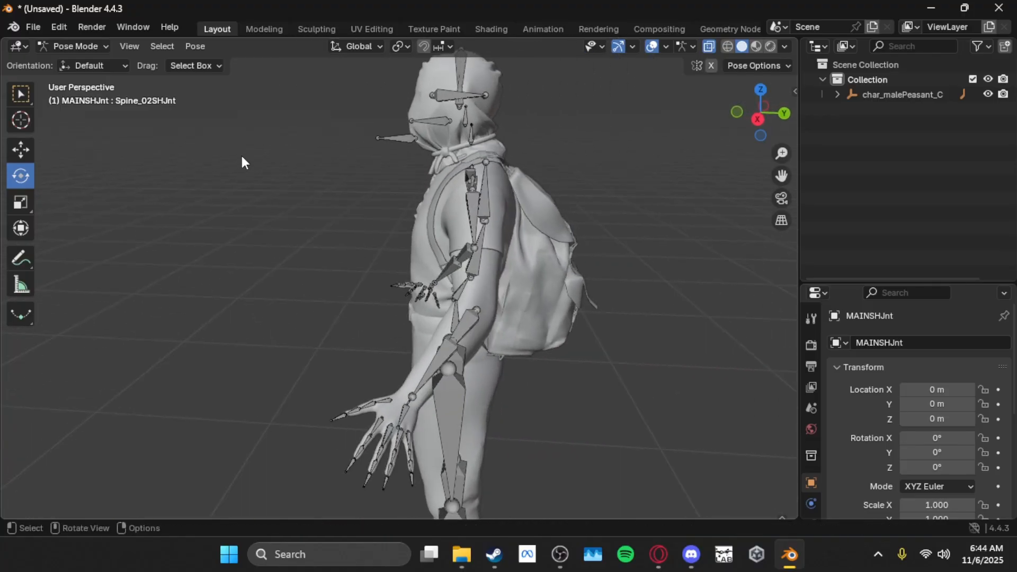
click(79, 47)
click(77, 63)
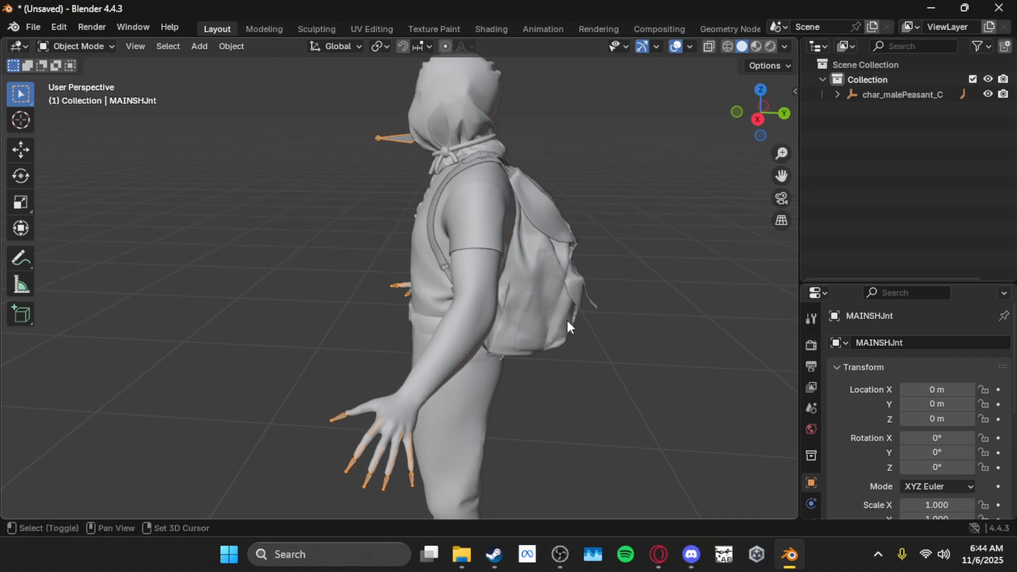
shift+click(551, 294)
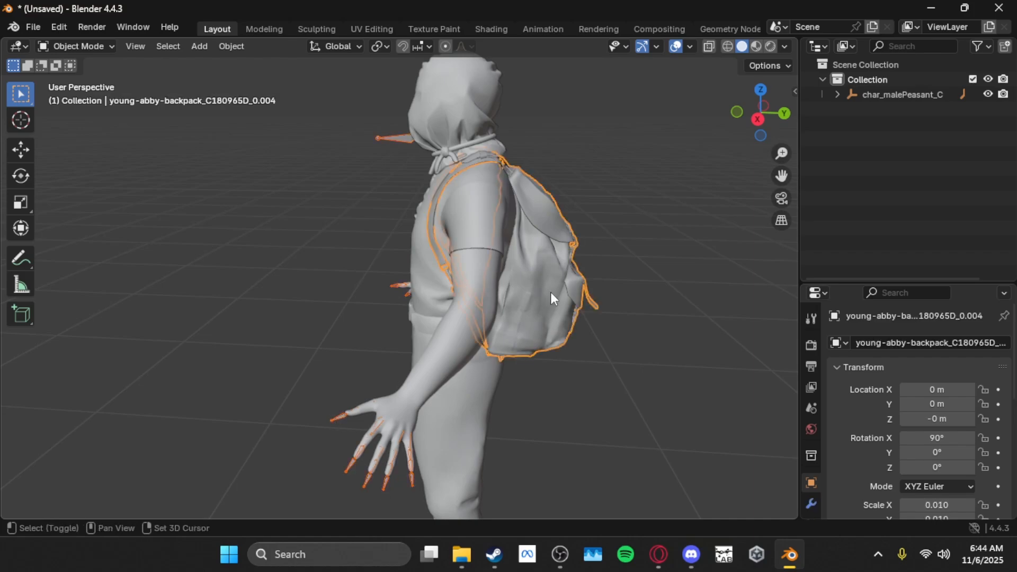
click(95, 46)
click(68, 129)
Step: Show the backpack's weights bone by bone for l_Arm_ShoulderSHJnt, the collarbone, Spine_TopSHJnt and Spine_02SHJnt
key(shift+grave)
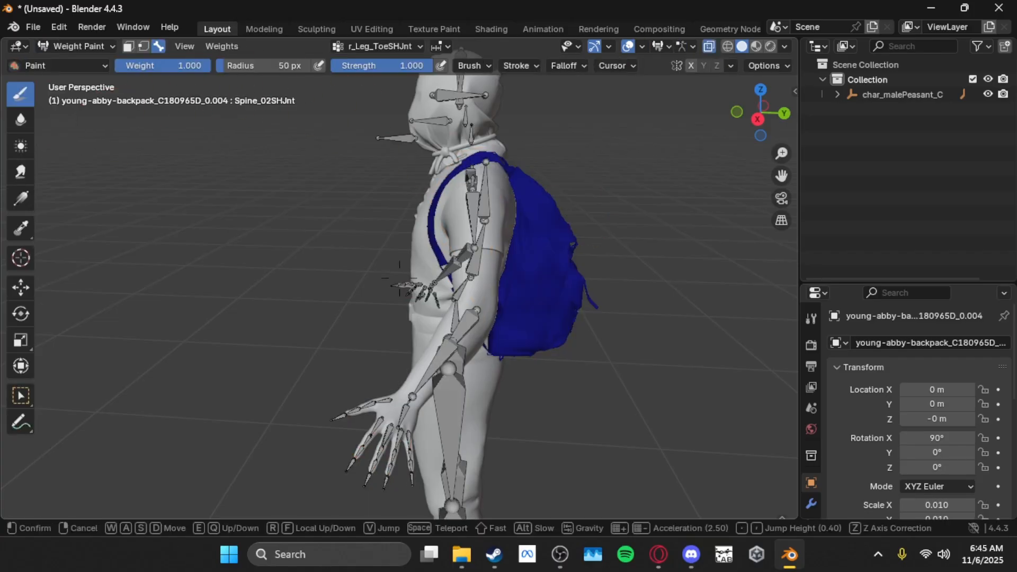
key(d)
key(w)
key(a)
key(w)
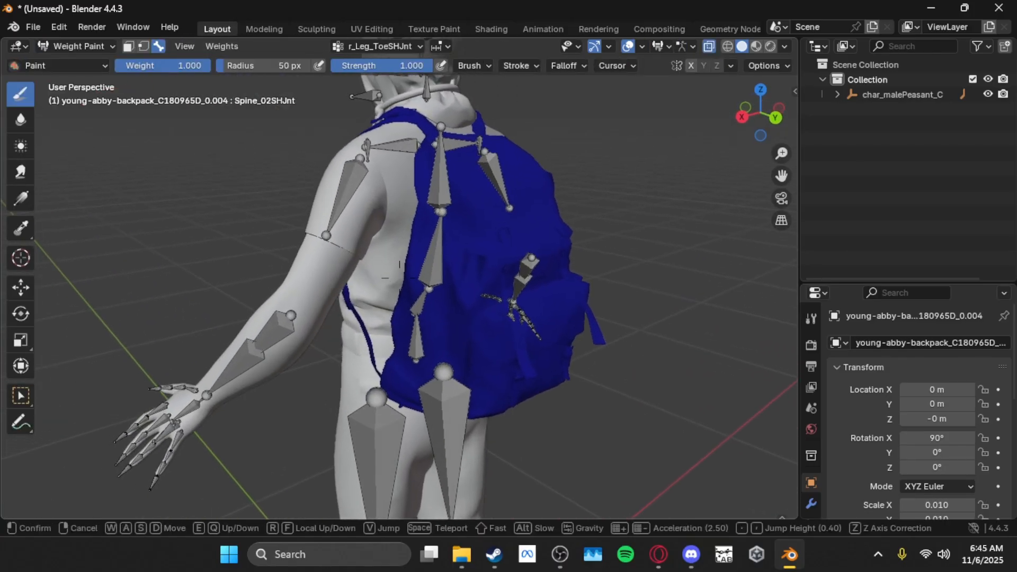
key(w)
click(574, 215)
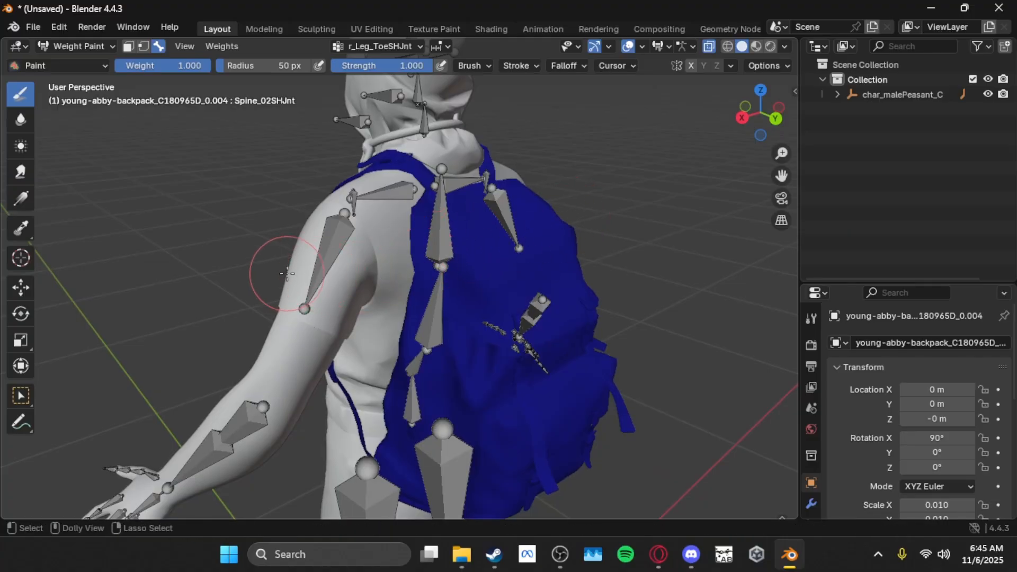
ctrl+shift+click(328, 241)
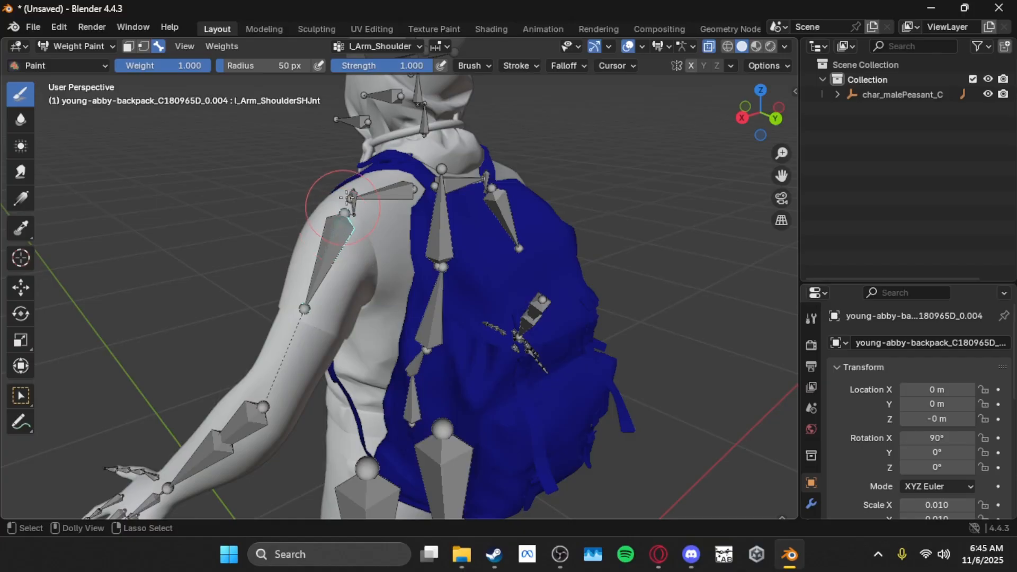
ctrl+shift+click(384, 192)
ctrl+shift+click(438, 221)
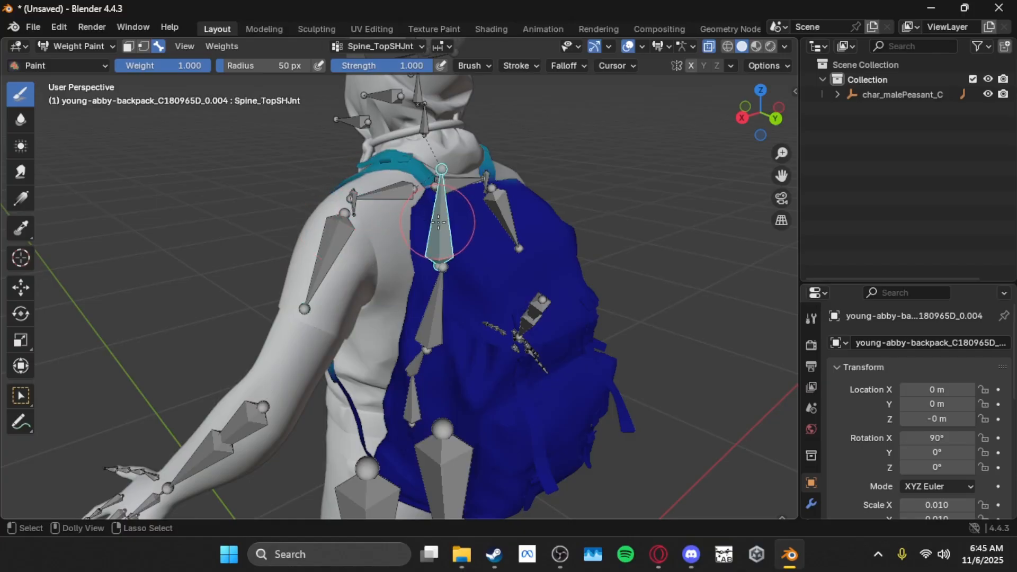
ctrl+shift+click(446, 297)
Step: Examine the Spine_02SHJnt weight distribution on the backpack and its straps from the side
key(shift+grave)
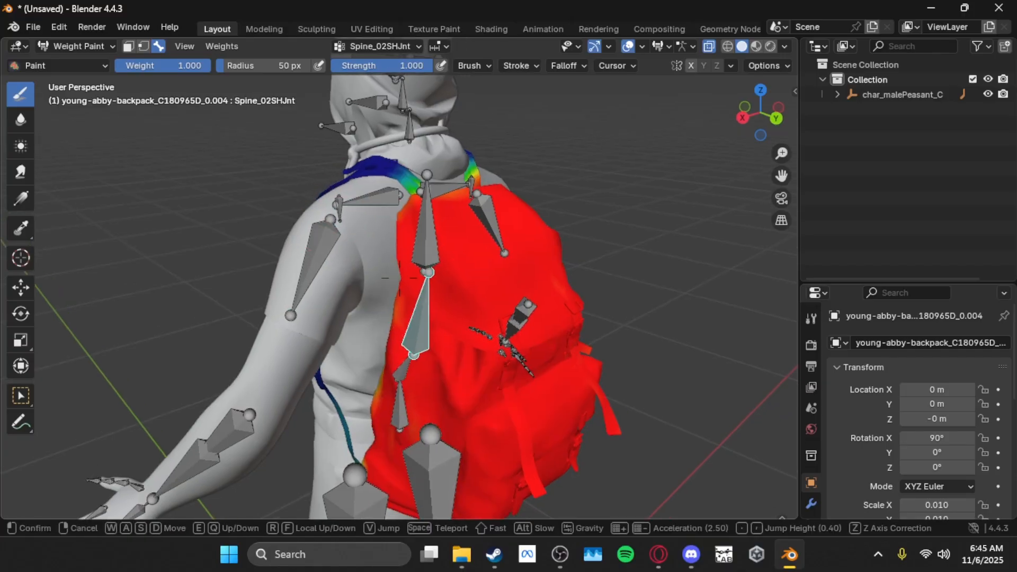
key(s)
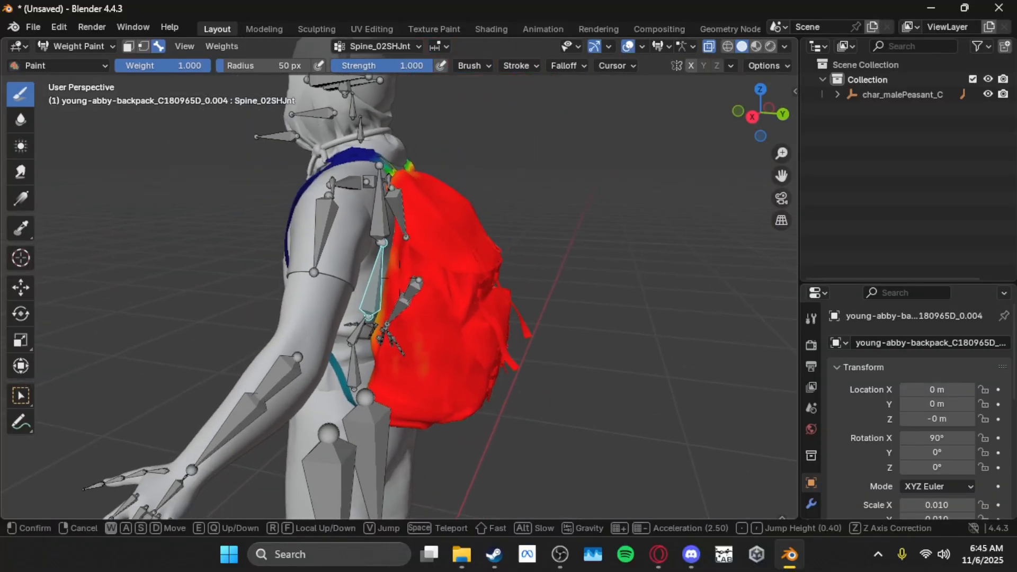
key(w)
key(a)
key(s)
key(d)
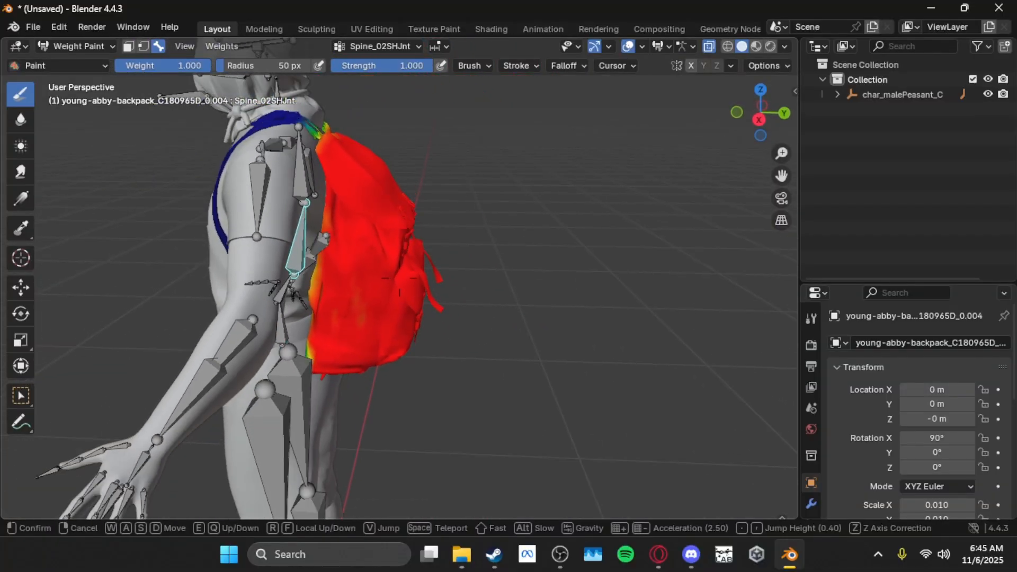
click(399, 278)
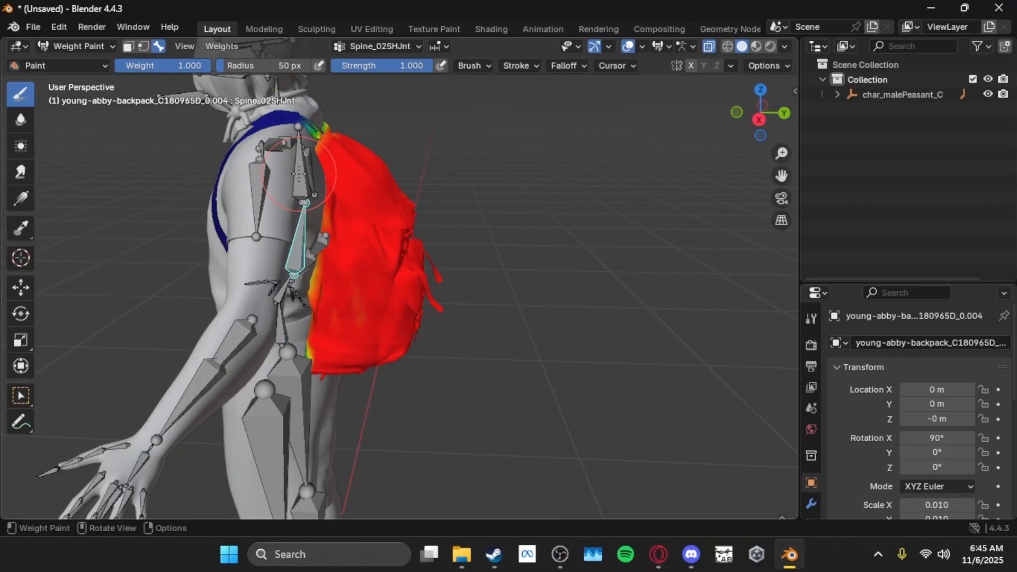
Step: Paint Spine_02SHJnt weight at 1.000 along the backpack's lower edge where it meets the character's back
key(shift+grave)
key(e)
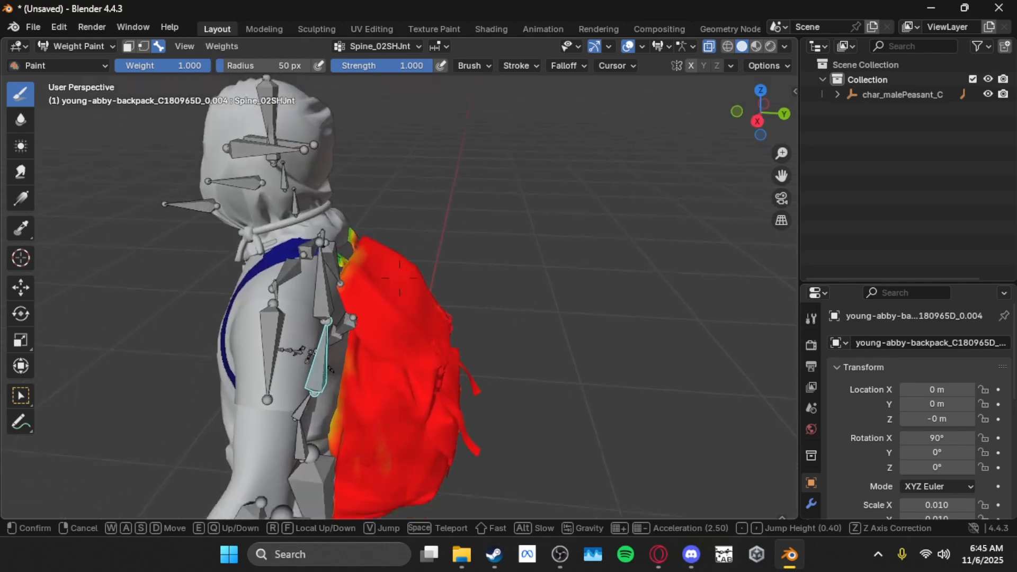
click(416, 223)
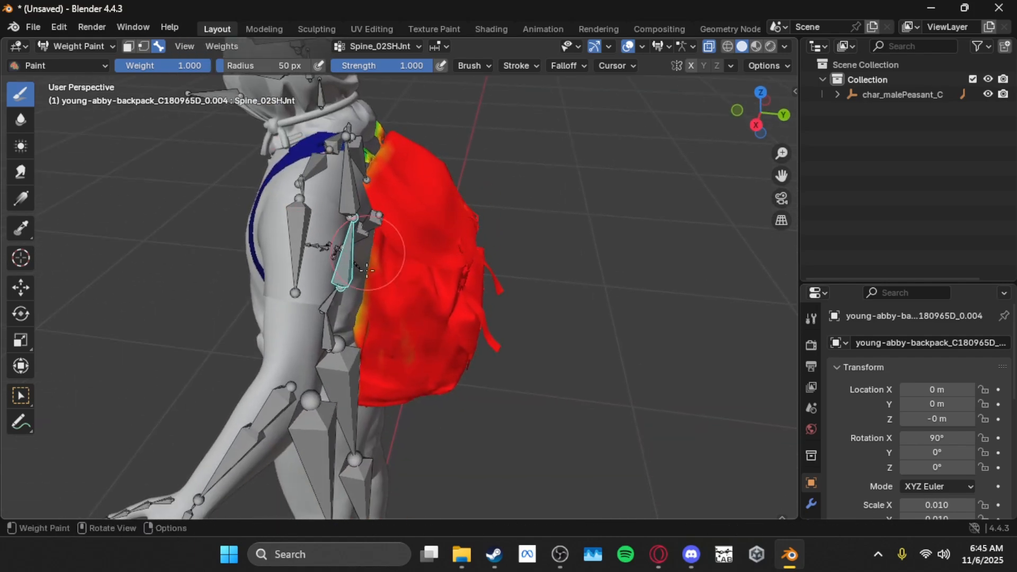
mouse_move(375, 303)
mouse_down()
mouse_move(370, 318)
mouse_move(426, 260)
mouse_move(415, 342)
mouse_move(427, 364)
mouse_up()
key(shift+grave)
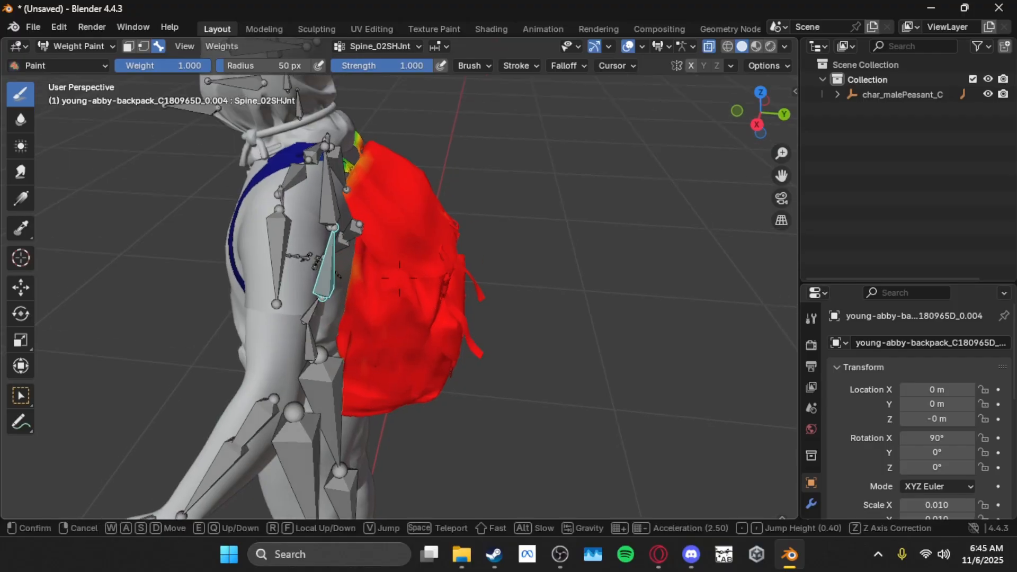
click(459, 349)
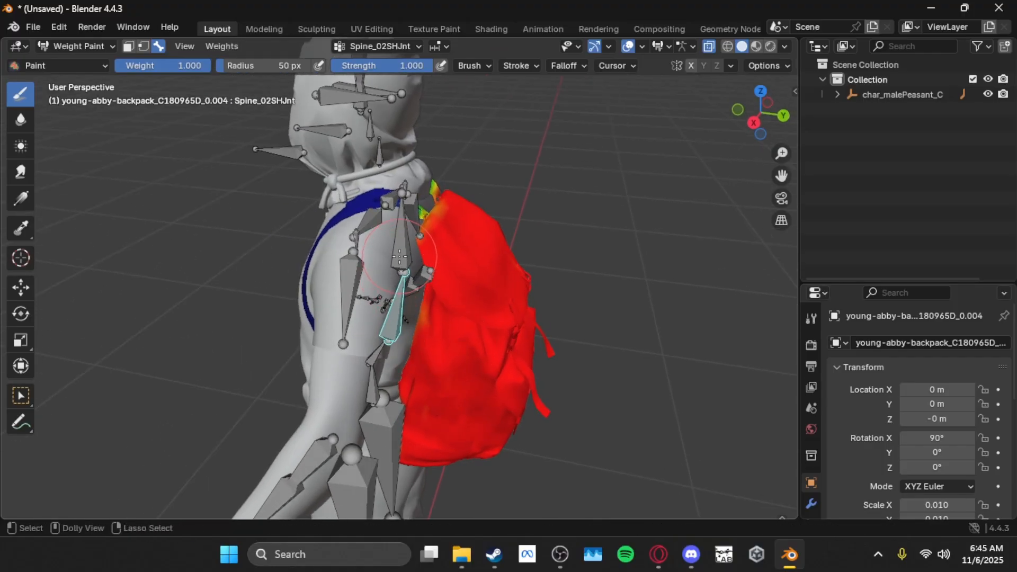
Step: Show the Spine_TopSHJnt weights on the backpack and straps, and examine them from behind and from the front
key(shift+grave)
key(d)
key(w)
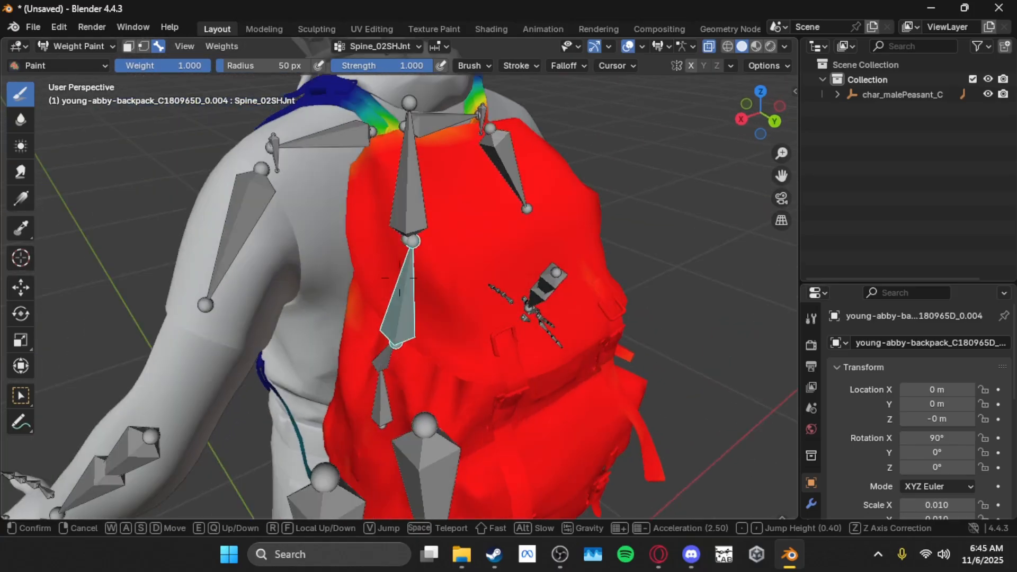
click(406, 240)
click(496, 233)
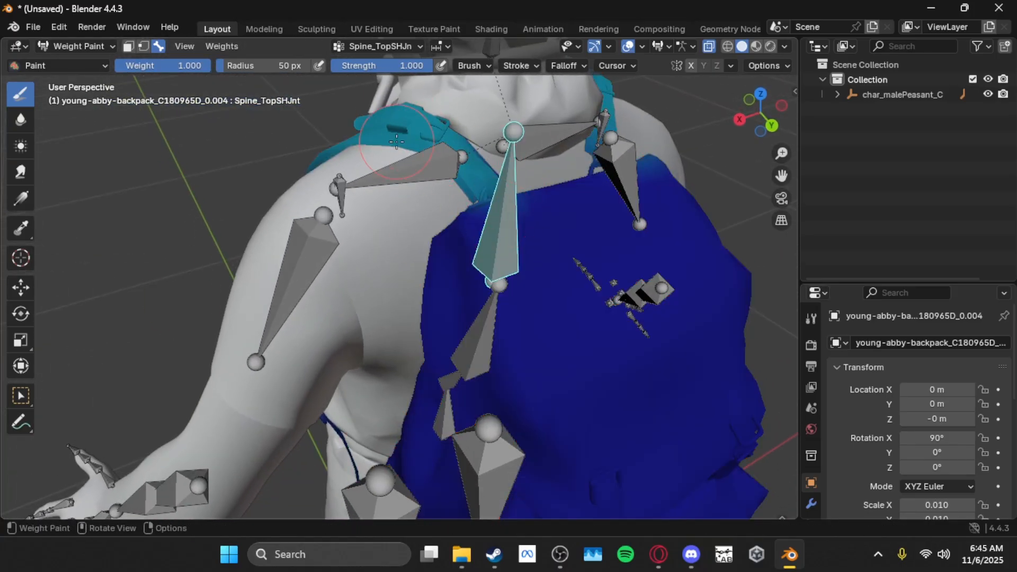
key(shift+grave)
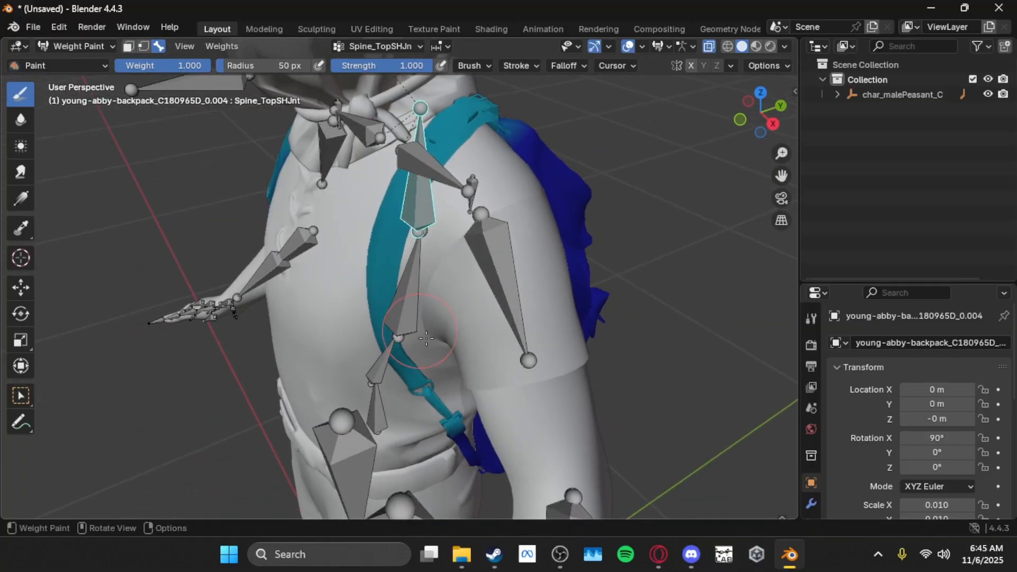
Step: Reselect the Spine_02SHJnt bone and paint its weight at 1.000 over the backpack's bottom corner beside the strap end
click(428, 286)
click(426, 286)
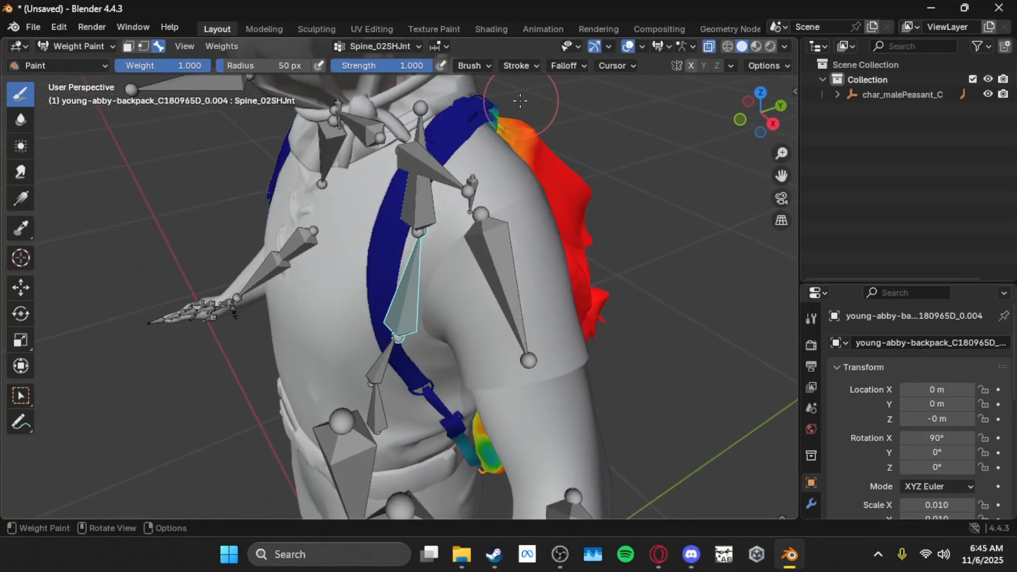
drag(491, 454, 489, 460)
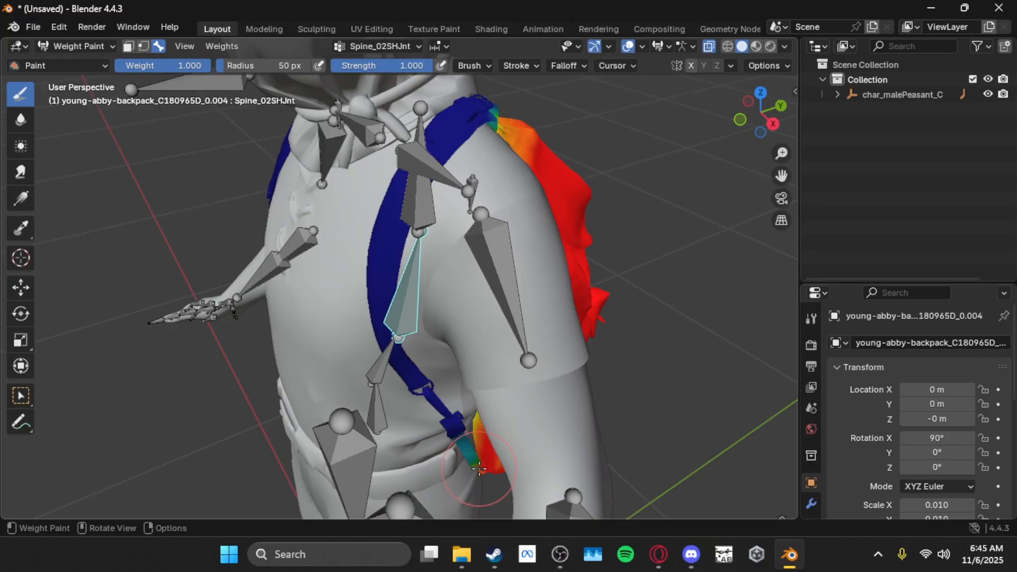
Step: Test-rotate the Spine_02SHJnt bone from the character's other side to check the backpack's deformation, and undo the rotation
key(shift+grave)
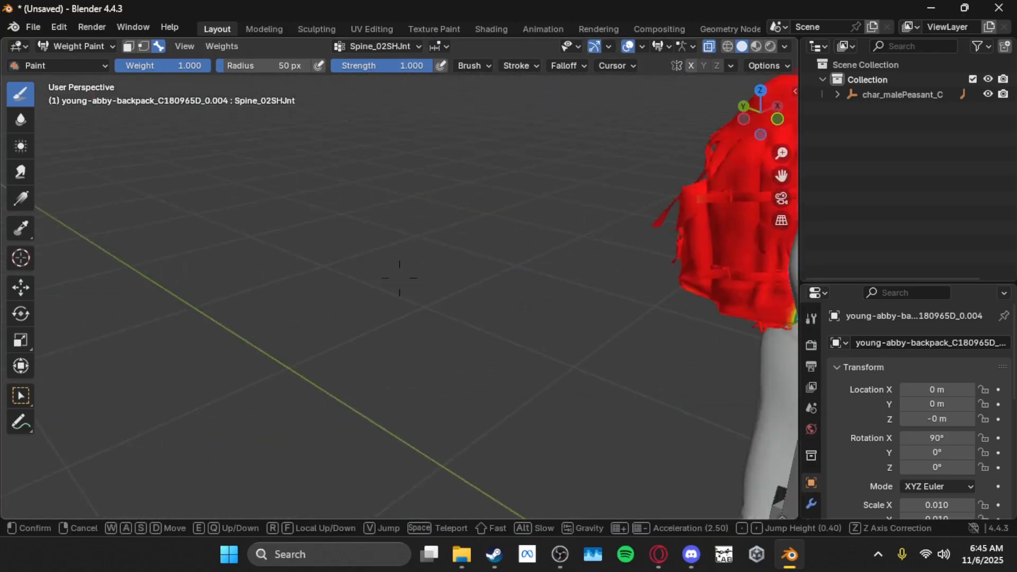
key(d)
click(399, 279)
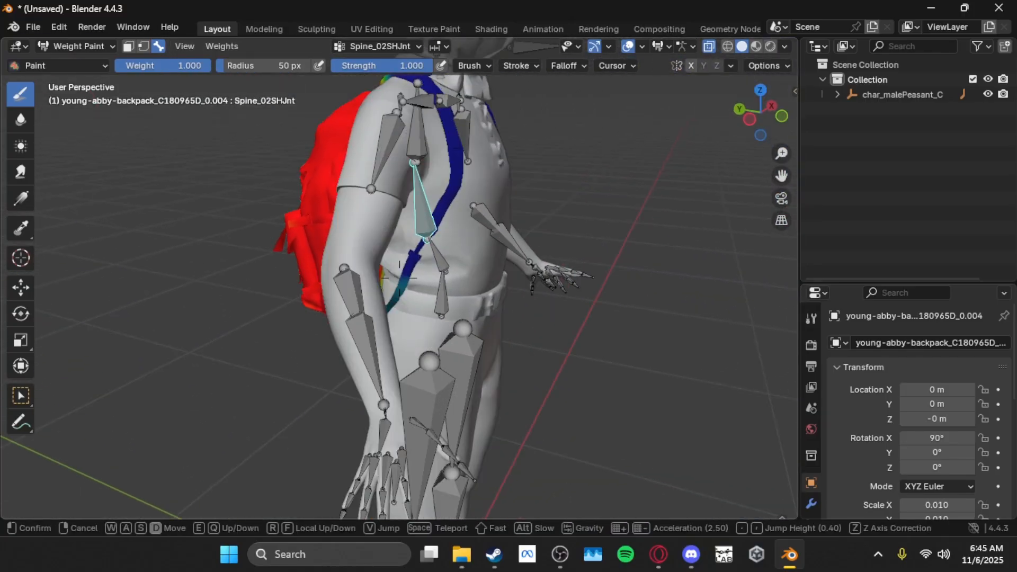
middle_drag(415, 197, 415, 198)
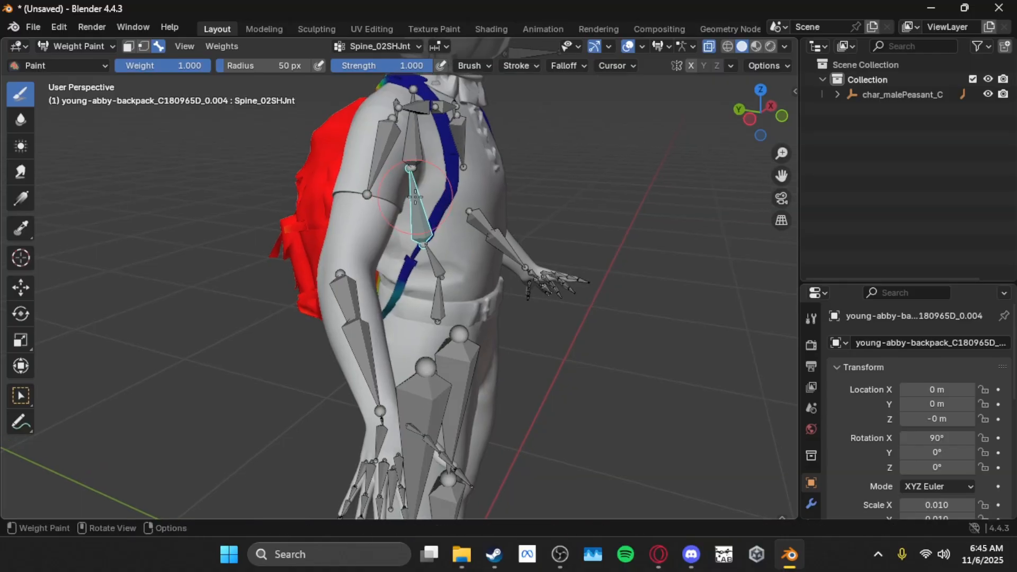
key(shift+grave)
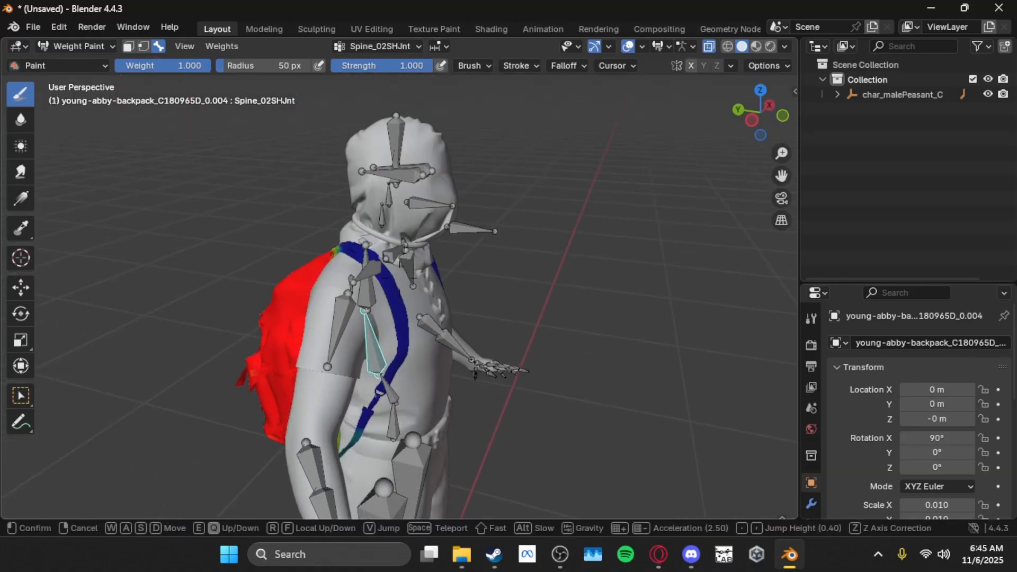
click(400, 286)
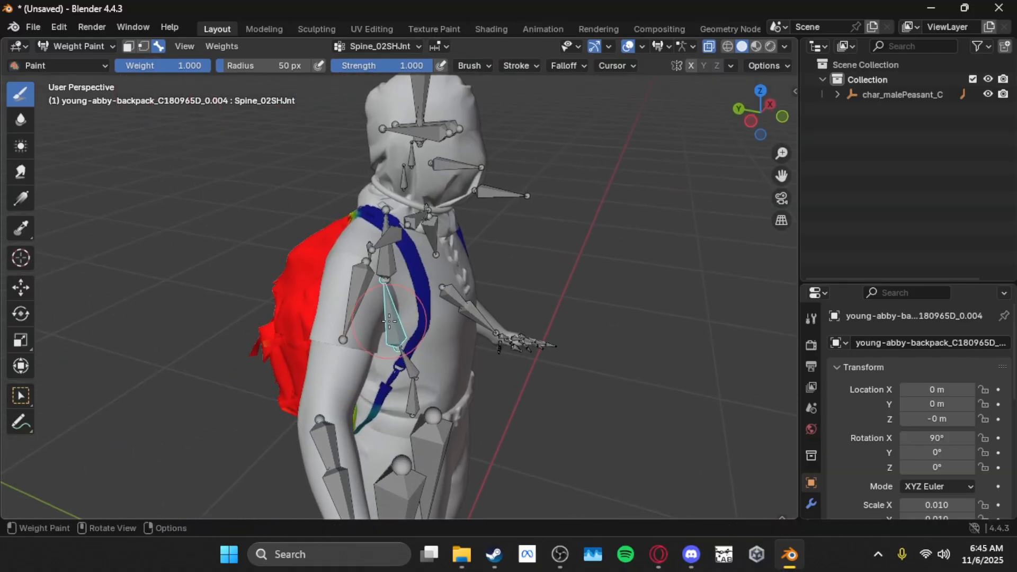
click(20, 313)
drag(431, 307, 461, 315)
key(ctrl+z)
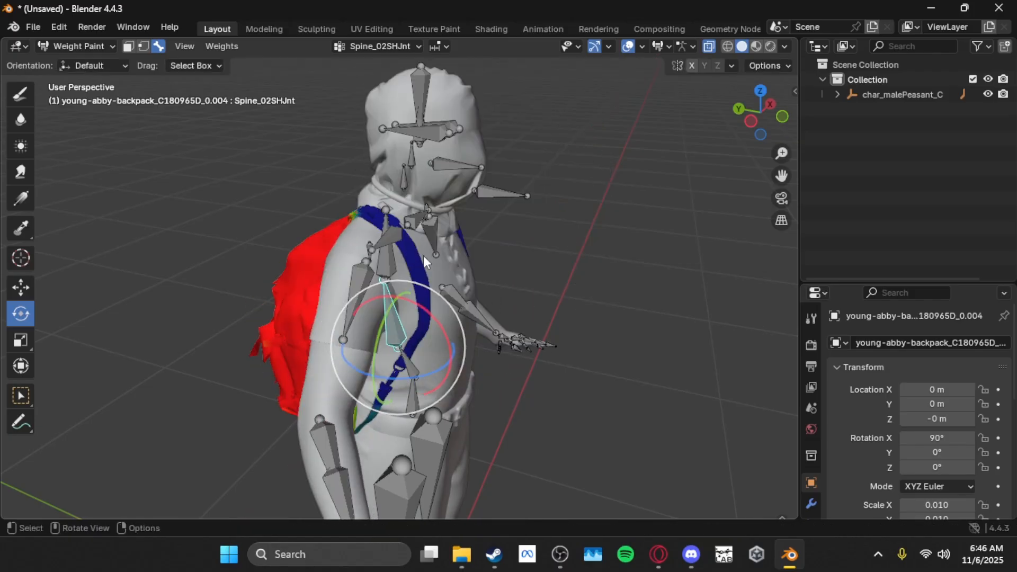
Step: Select the Neck_01SHJnt bone and try rotating it to test its influence on the backpack
click(409, 165)
drag(425, 175, 418, 149)
right_click(418, 148)
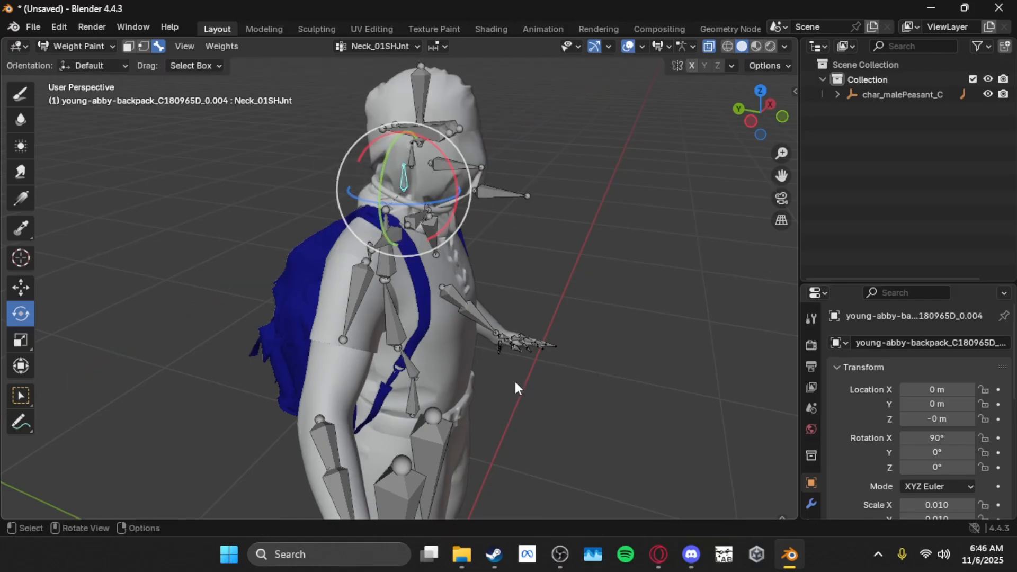
Step: Select the r_Arm_ShoulderSHJnt bone from the front and set the rotation orientation to Normal
key(shift+grave)
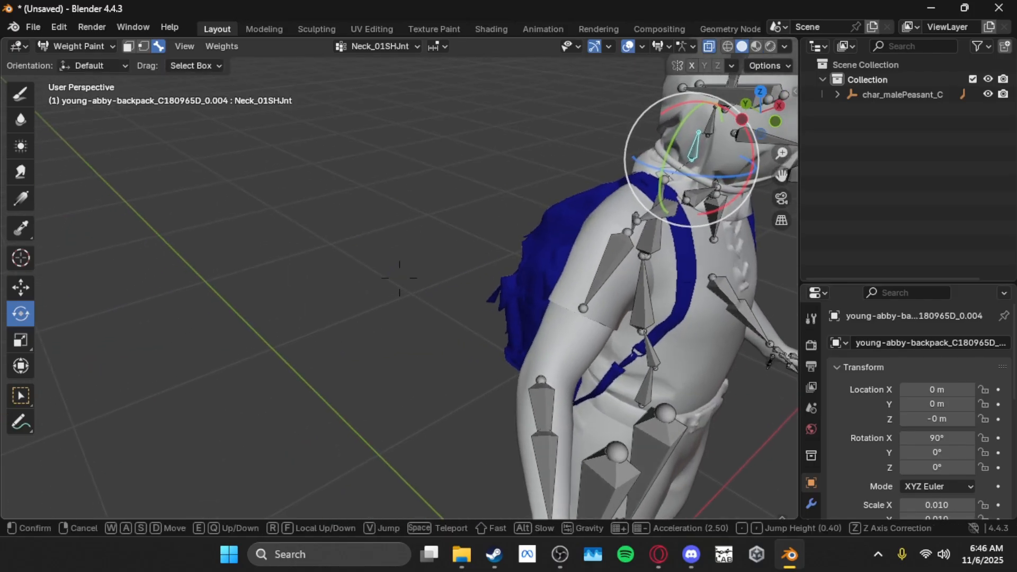
key(d)
key(w)
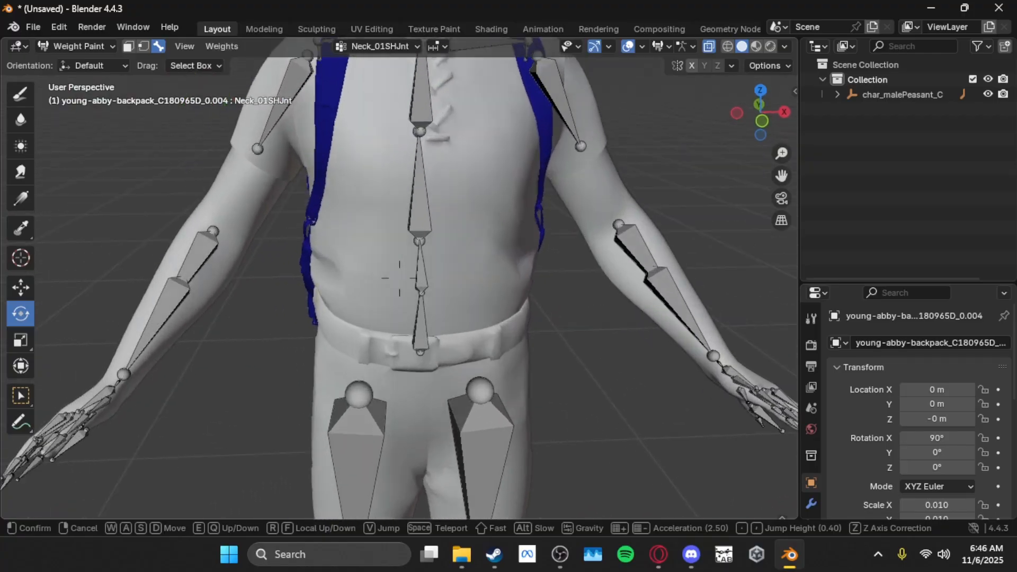
click(504, 407)
click(400, 200)
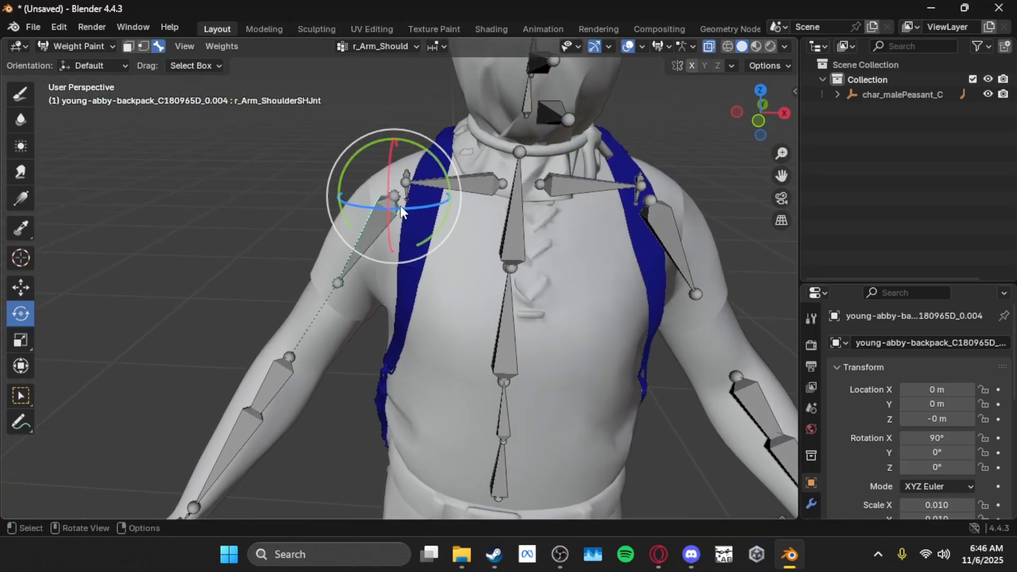
click(106, 65)
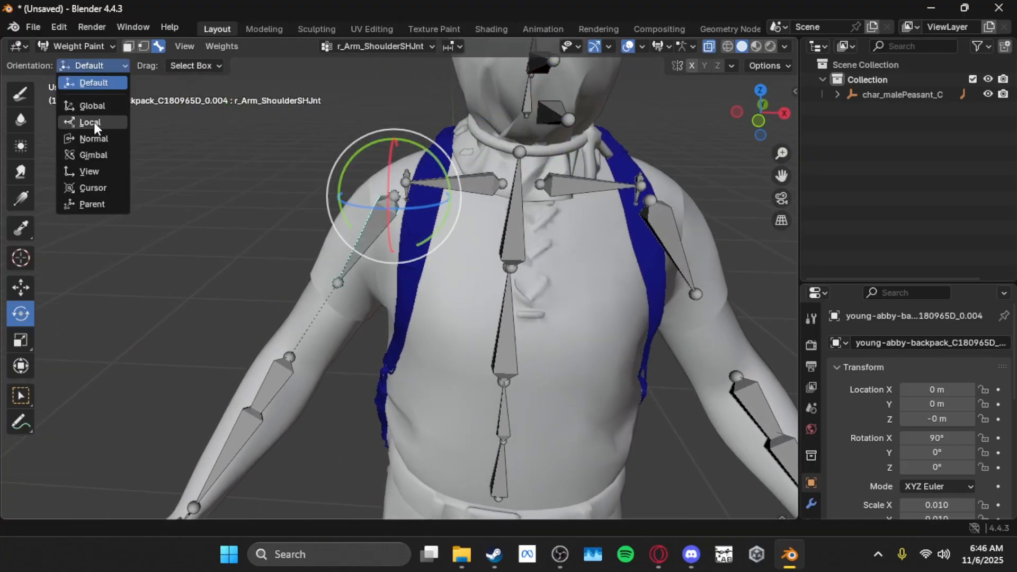
click(84, 139)
Step: Try rotating the r_Arm_ShoulderSHJnt bone to test how the right arm and strap move
key(shift+grave)
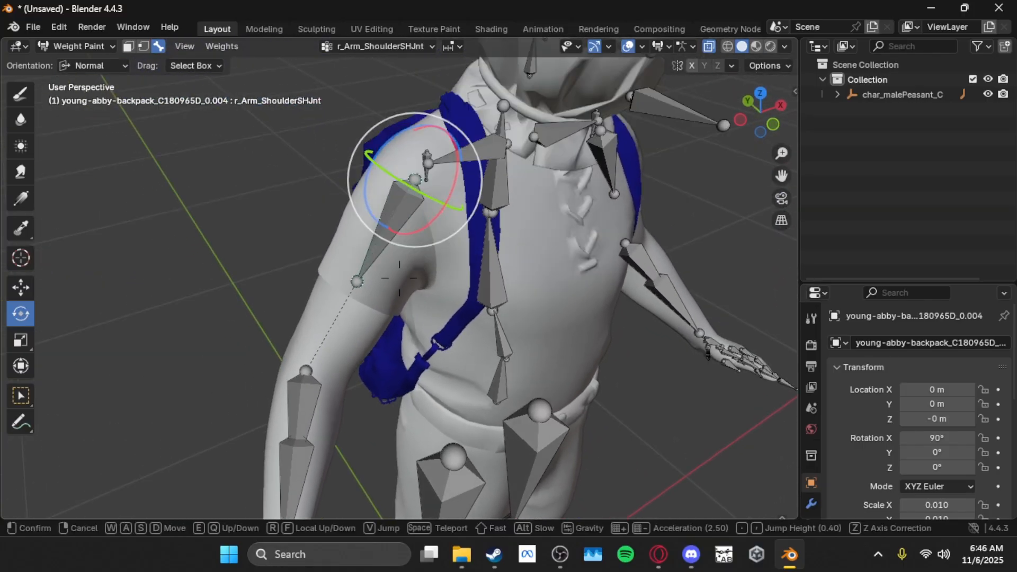
click(383, 240)
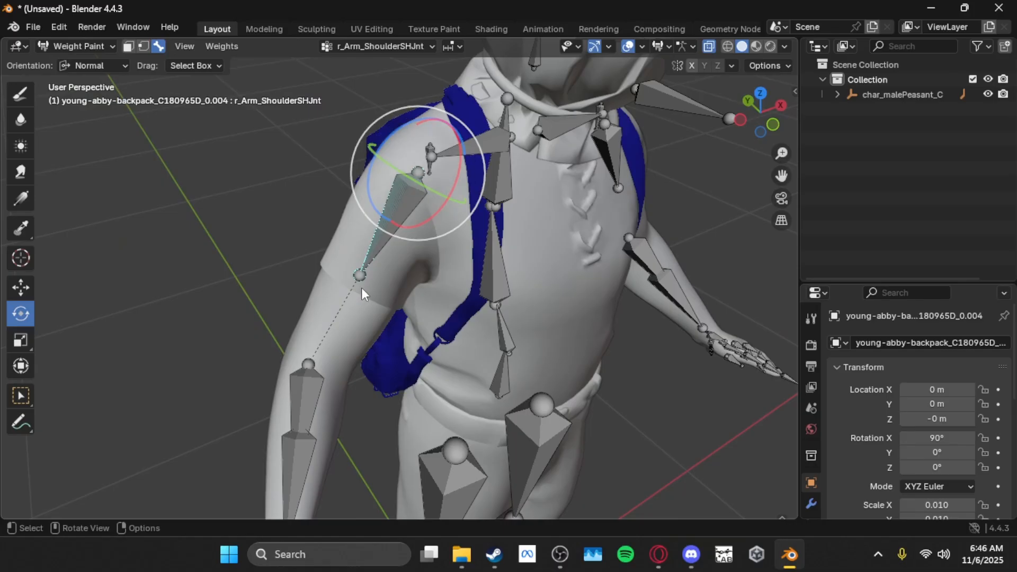
drag(382, 139, 438, 120)
right_click(438, 120)
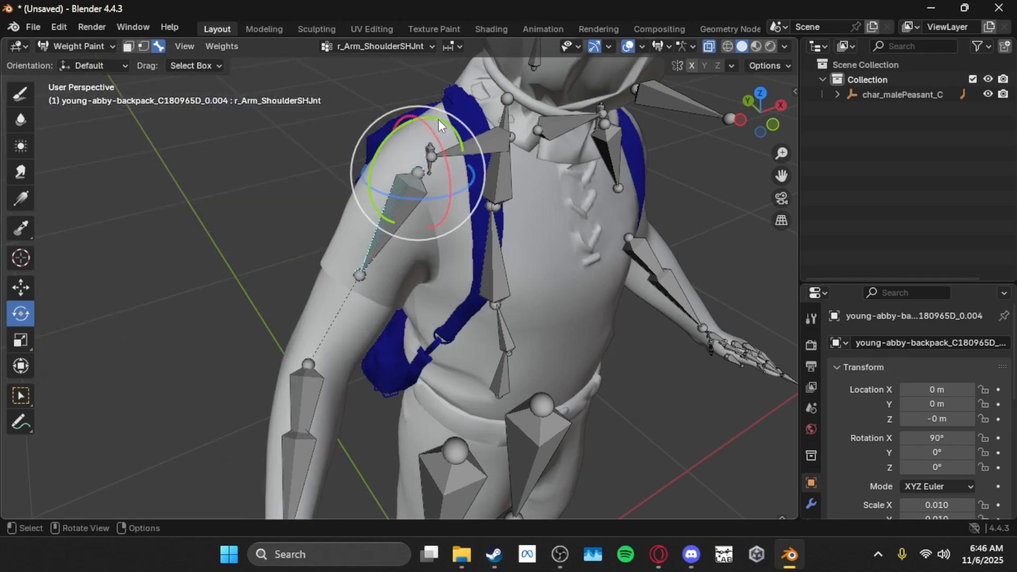
Step: Select the r_Arm_Upper_Curve1SHJnt bone and try rotating it with the Normal orientation
click(409, 193)
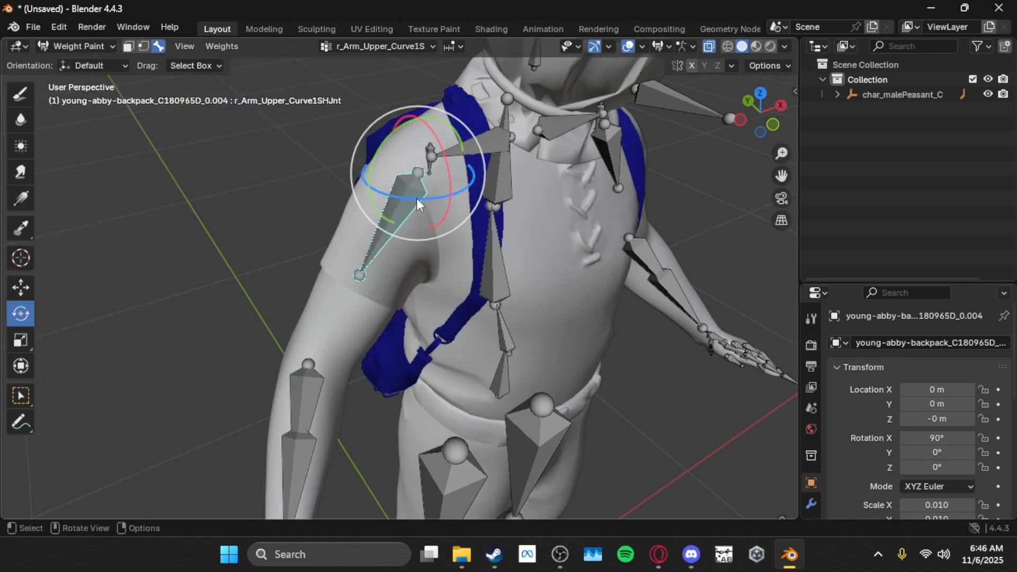
click(105, 65)
click(85, 138)
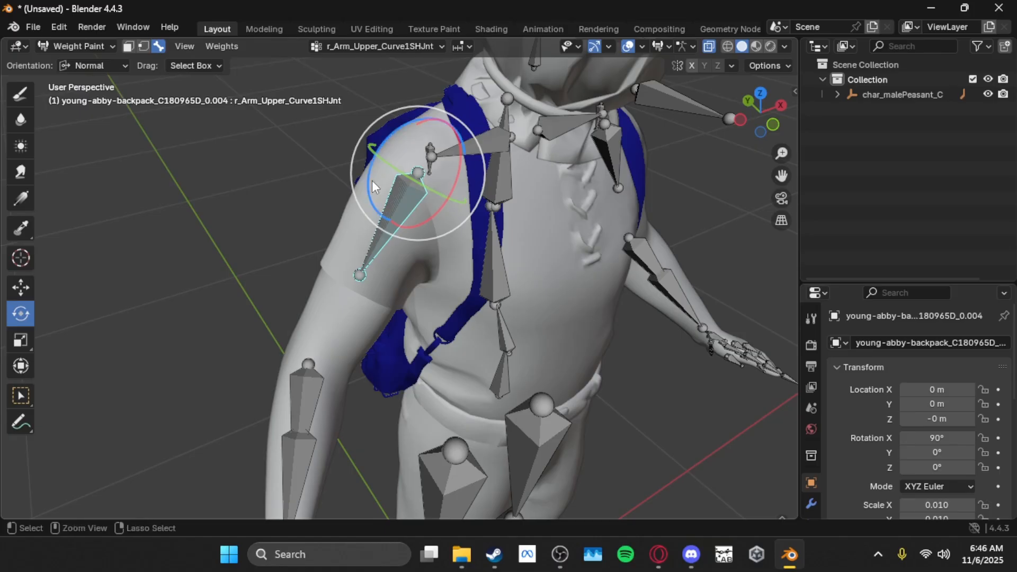
drag(412, 174, 409, 194)
Step: Select the r_Arm_Lower_Curve1SHJnt bone and the r_Arm_Elbow_CurveSHJnt bone above it, and try rotating the elbow bone
key(shift+grave)
key(a)
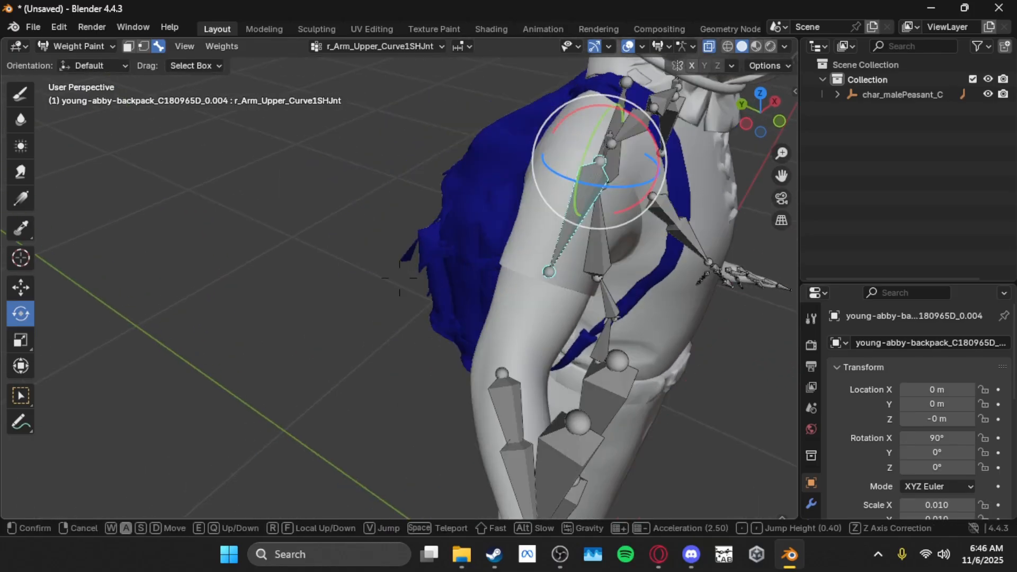
key(d)
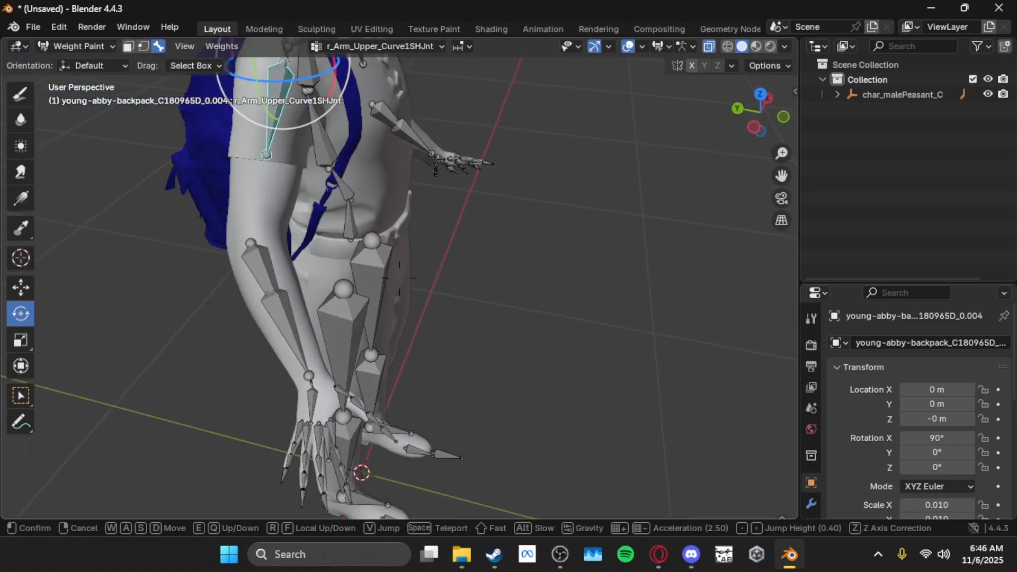
key(w)
click(313, 230)
click(401, 294)
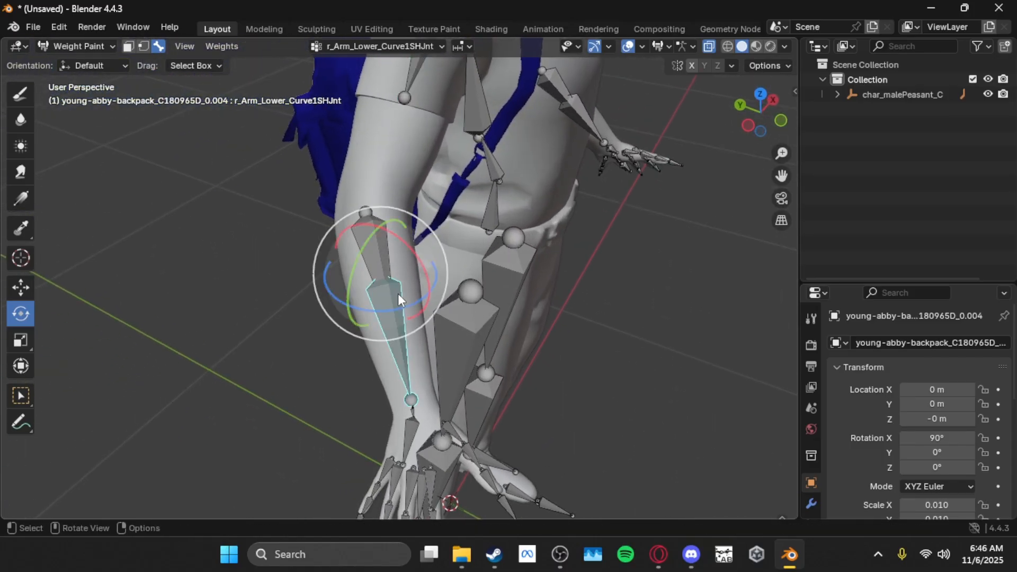
click(383, 271)
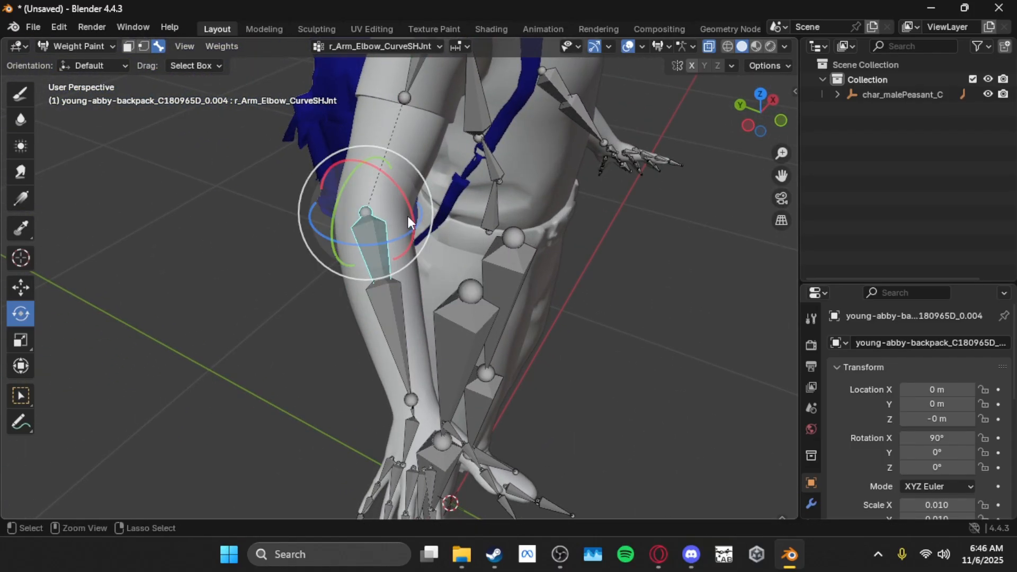
drag(409, 211, 388, 185)
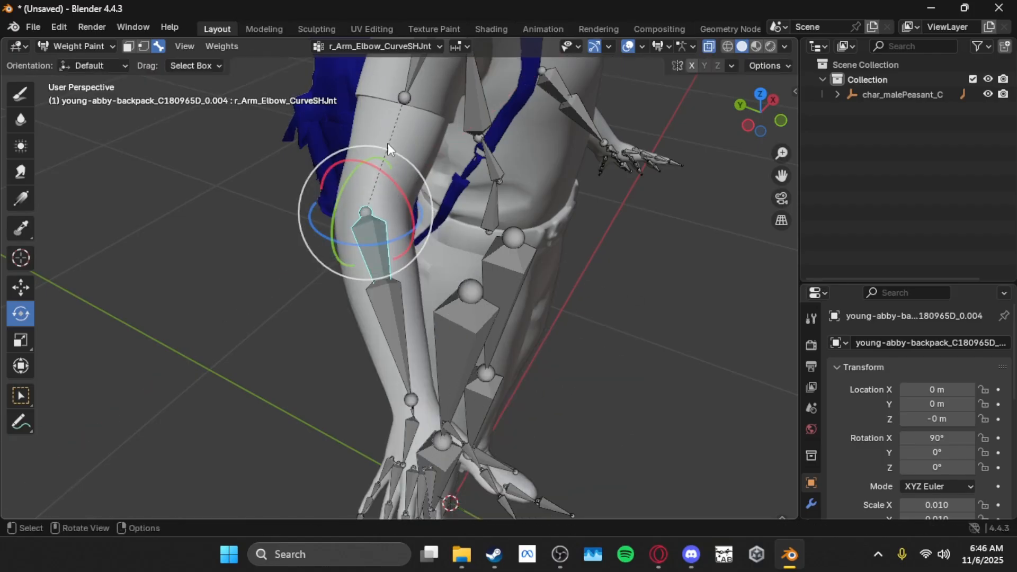
Step: Select the r_WristSHJnt bone at the end of the right forearm
key(shift+grave)
key(w)
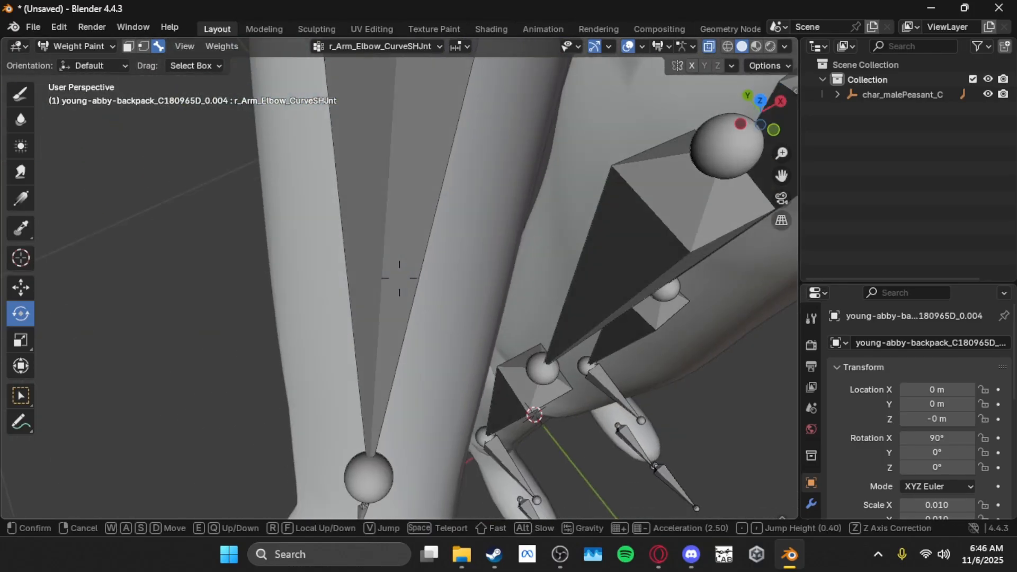
click(447, 381)
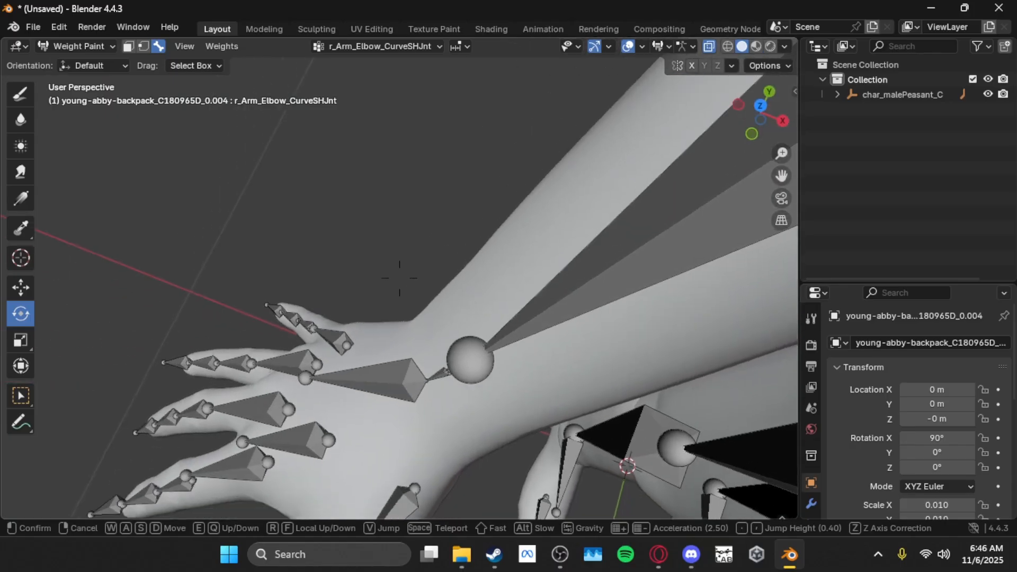
click(446, 377)
click(424, 383)
click(449, 371)
click(449, 371)
click(449, 370)
click(449, 371)
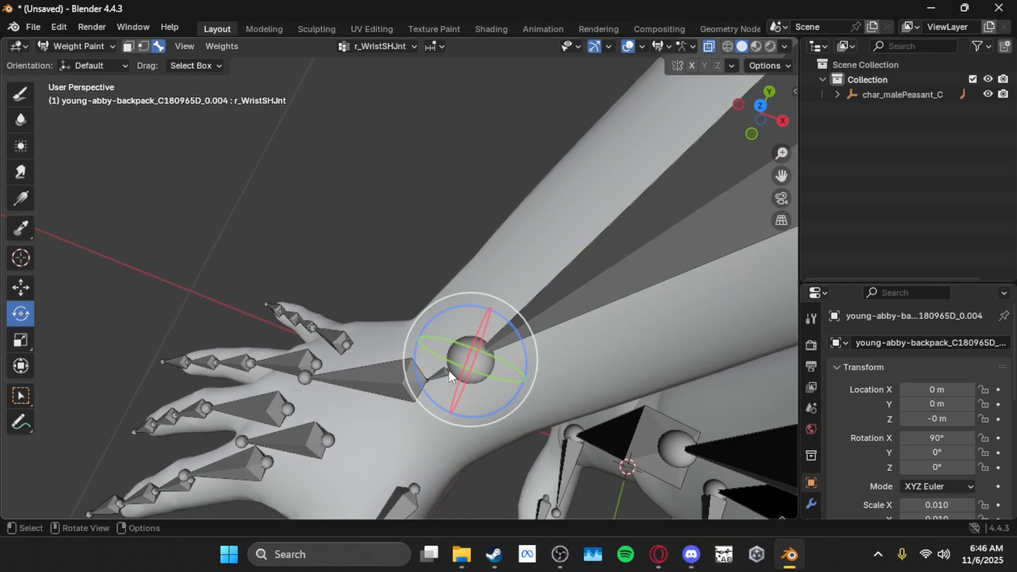
Step: Select the r_Hand_1SHJnt bone just below the right wrist and try rotating it
click(442, 373)
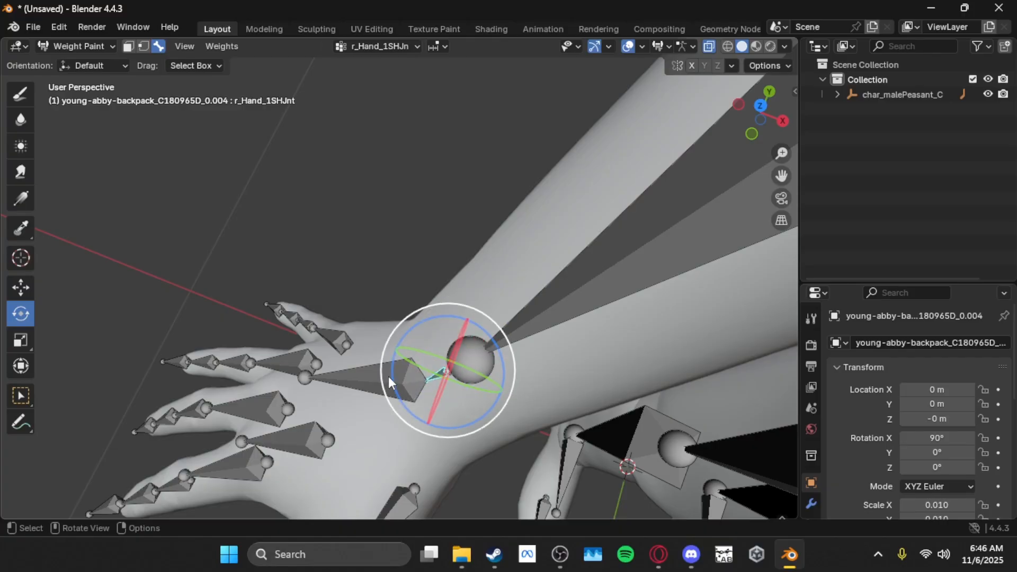
key(shift+grave)
key(s)
key(a)
key(w)
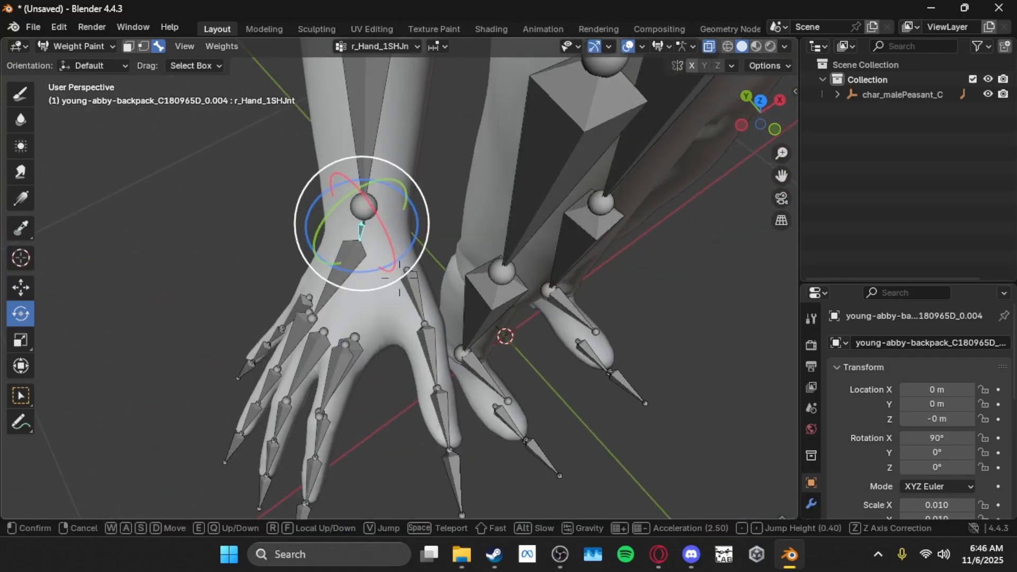
click(381, 374)
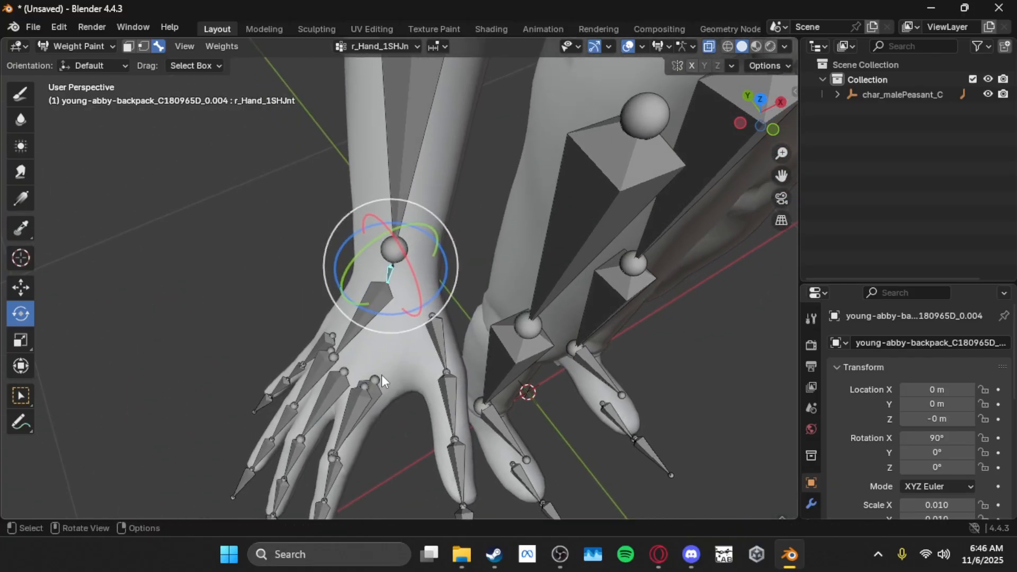
click(394, 264)
click(394, 265)
drag(382, 218, 406, 248)
key(ctrl+z)
click(383, 284)
click(390, 269)
right_click(406, 248)
Step: Select the r_Hand_2SHJnt bone on the back of the right hand and try rotating it
click(382, 291)
drag(351, 271, 266, 297)
right_click(265, 297)
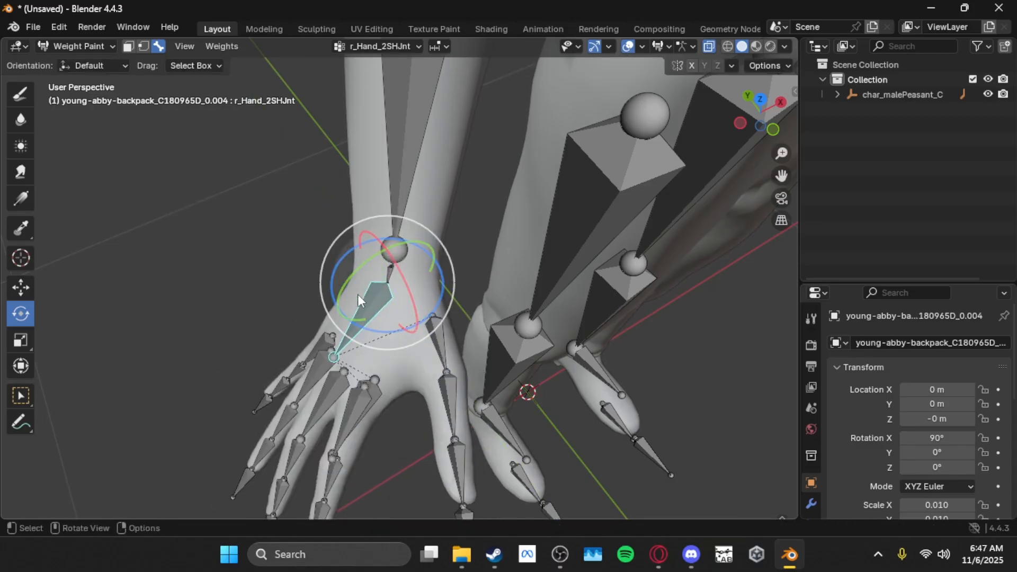
Step: Try rotating the base bone of the right thumb and the r_Thumb_01_04SHJnt bone at its tip
click(450, 334)
drag(481, 302, 498, 254)
key(ctrl+z)
click(454, 386)
middle_drag(454, 387, 429, 357)
click(429, 358)
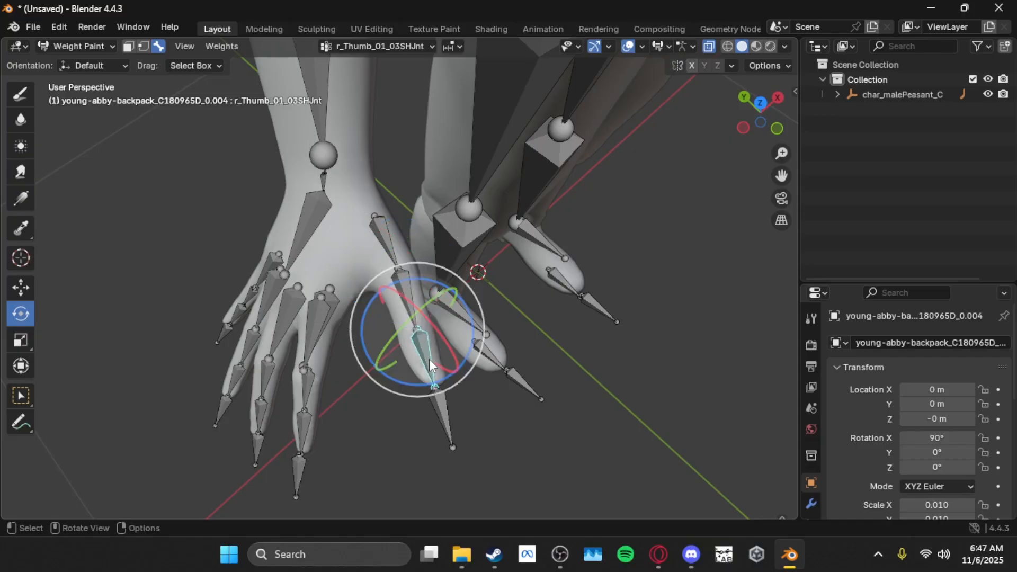
click(449, 408)
drag(449, 380, 435, 324)
key(ctrl+z)
Step: Check the toe bones of both feet by selecting r_Leg_ToeSHJnt and l_Leg_ToeSHJnt
middle_drag(433, 328, 400, 308)
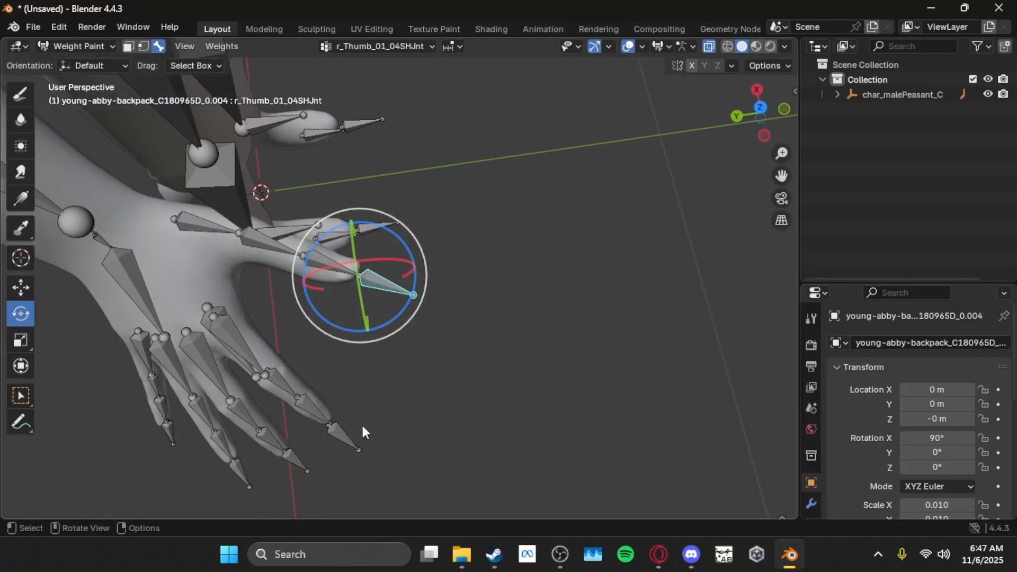
key(shift+grave)
key(w)
click(447, 332)
click(447, 332)
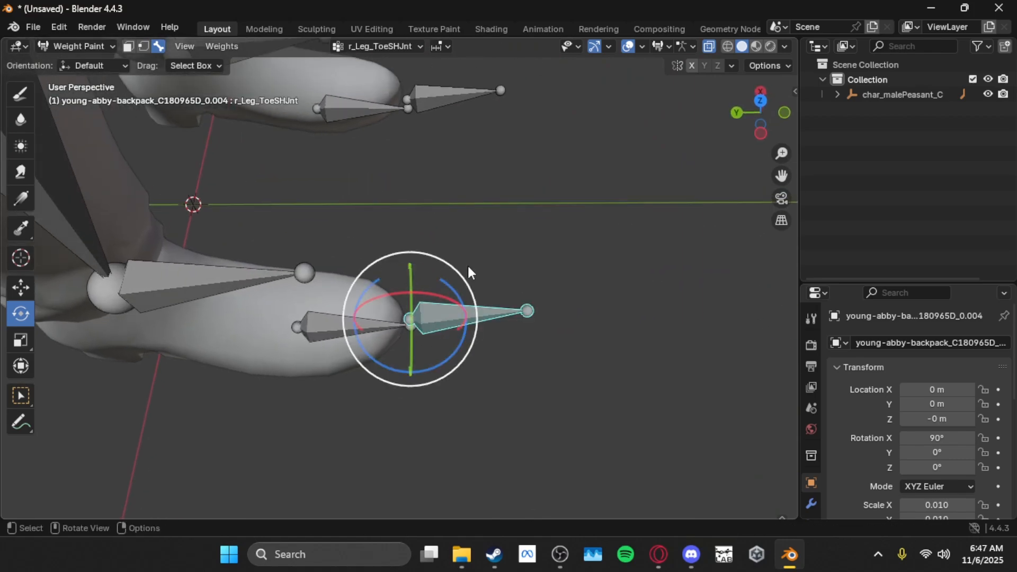
click(469, 106)
click(486, 321)
click(435, 101)
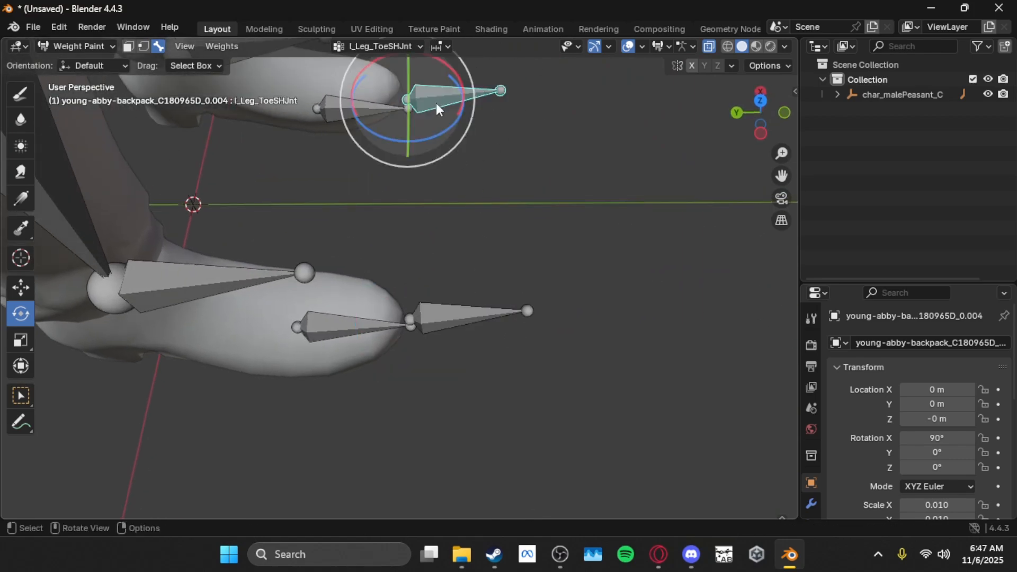
Step: Try rotating the front bone of the right foot and select the r_Leg_AnkleSHJnt bone
key(shift+grave)
key(s)
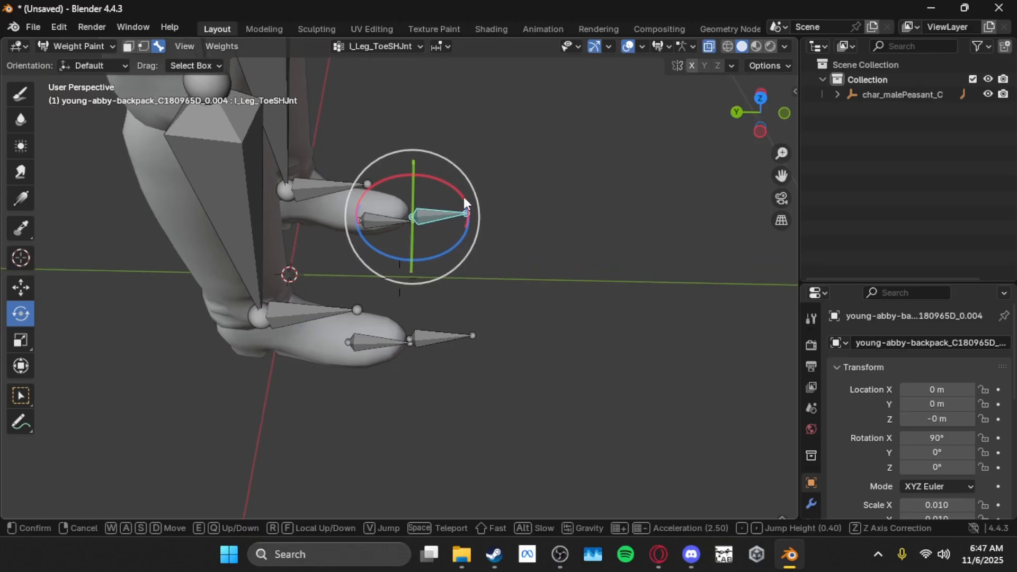
click(415, 299)
click(387, 347)
drag(394, 342, 319, 314)
click(285, 309)
key(ctrl+z)
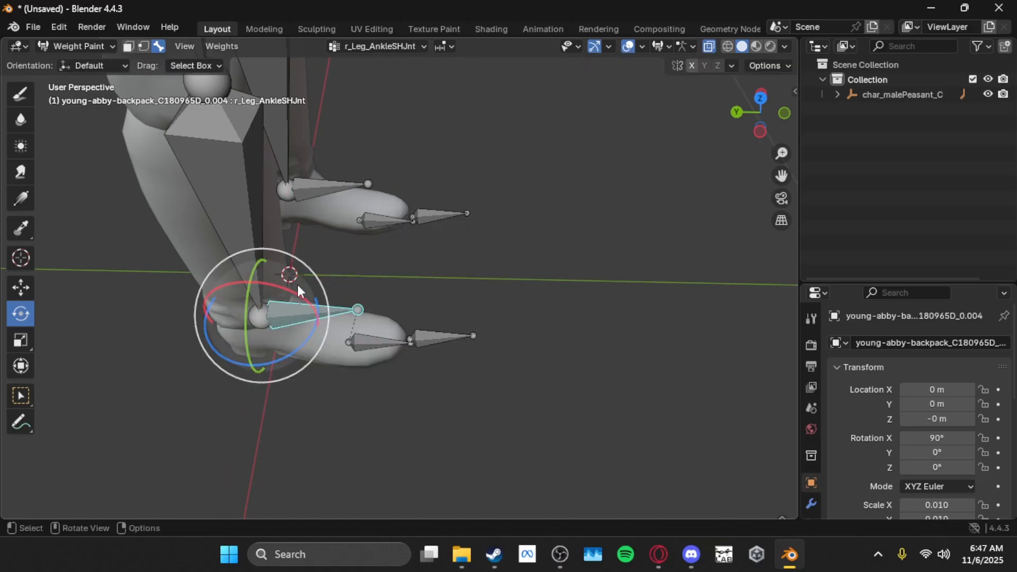
Step: Select the right lower leg bone between knee and ankle and try rotating it
click(228, 244)
key(shift+grave)
click(399, 278)
ctrl+drag(257, 259, 257, 321)
key(ctrl+z)
Step: Select the r_Leg_HipSHJnt bone in the right thigh and try rotating it
click(224, 203)
key(shift+grave)
key(s)
click(399, 278)
ctrl+drag(401, 108, 383, 97)
key(ctrl+z)
Step: Select the small l_AC_AuxSHJnt bone at the character's left shoulder and try rotating it slightly
key(shift+grave)
key(w)
key(d)
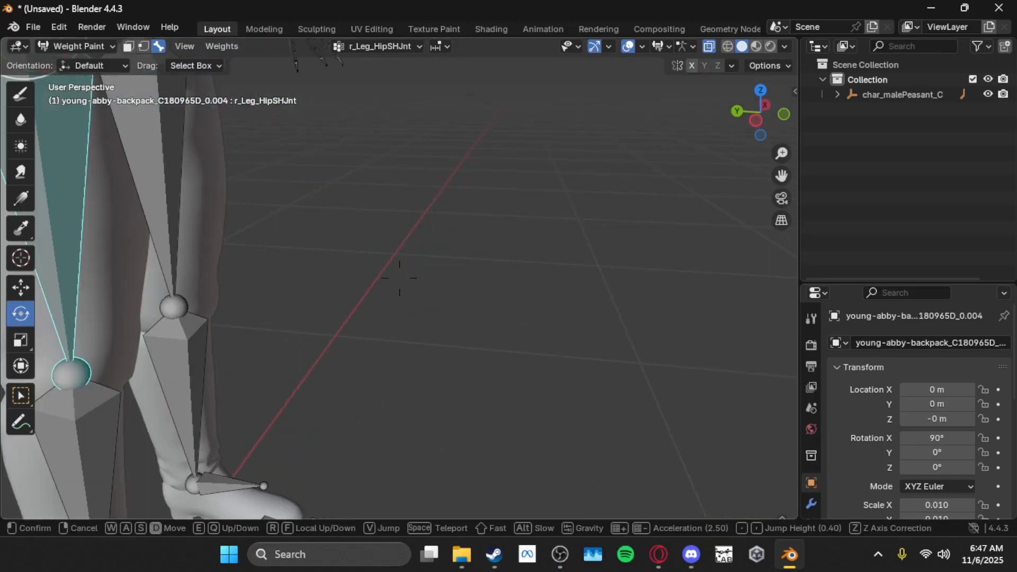
click(399, 277)
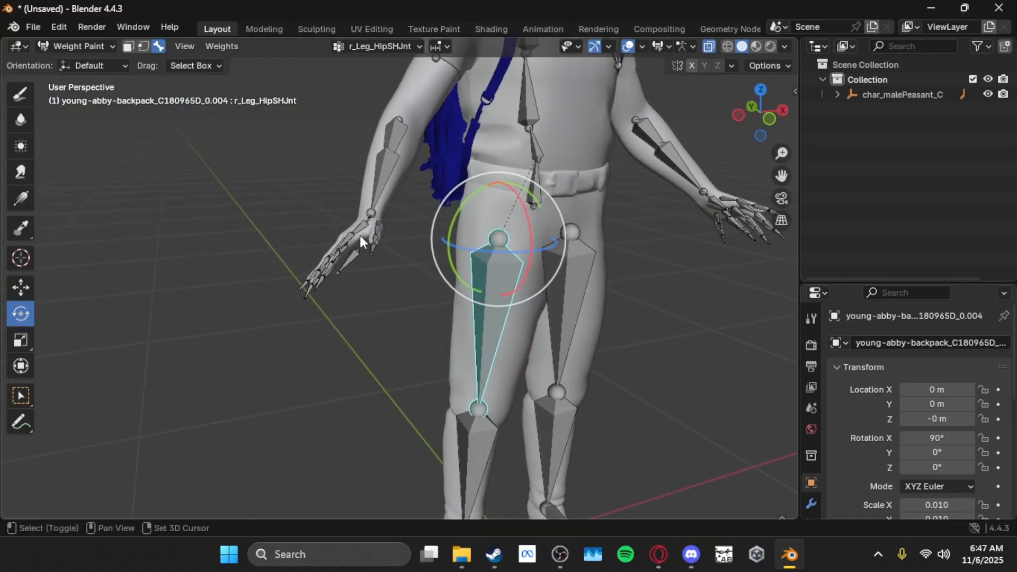
key(shift+grave)
key(d)
click(412, 241)
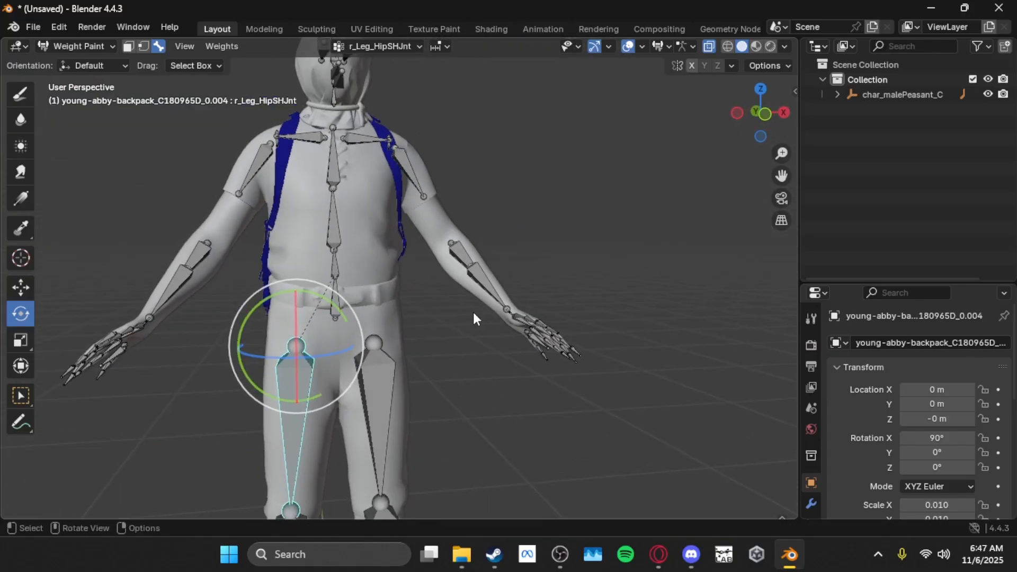
key(shift+grave)
key(w)
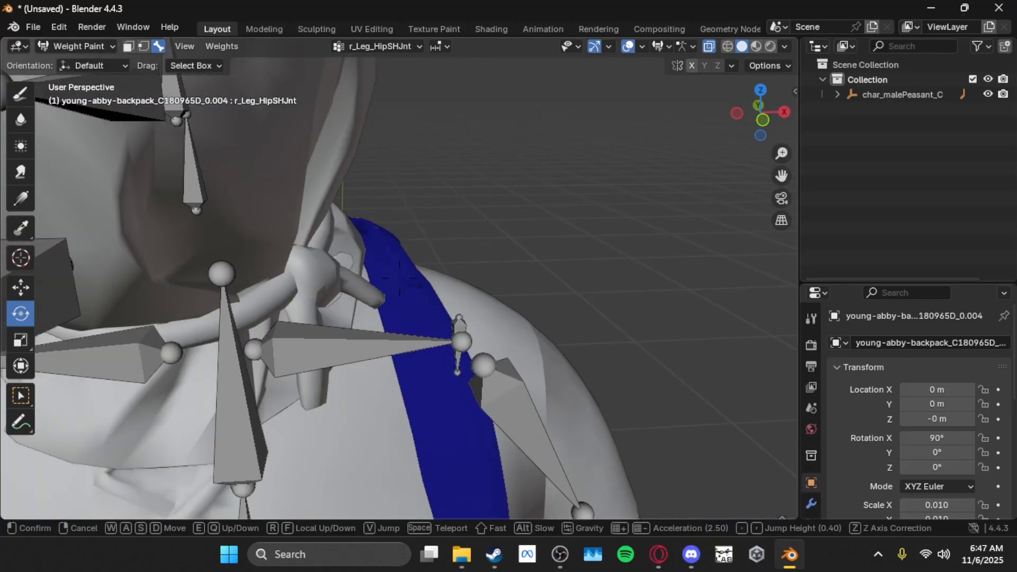
click(399, 278)
click(458, 312)
mouse_move(501, 278)
mouse_down()
mouse_move(483, 269)
mouse_move(505, 275)
mouse_up()
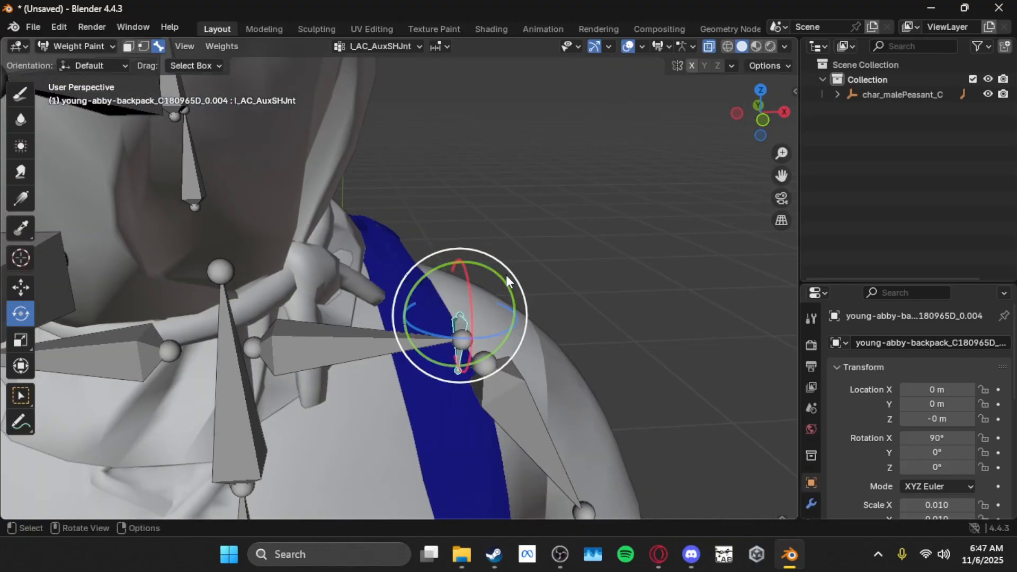
Step: Select the l_Arm_ClavicleSHJnt bone and try rotating it to test the left shoulder strap
key(shift+grave)
key(s)
click(453, 302)
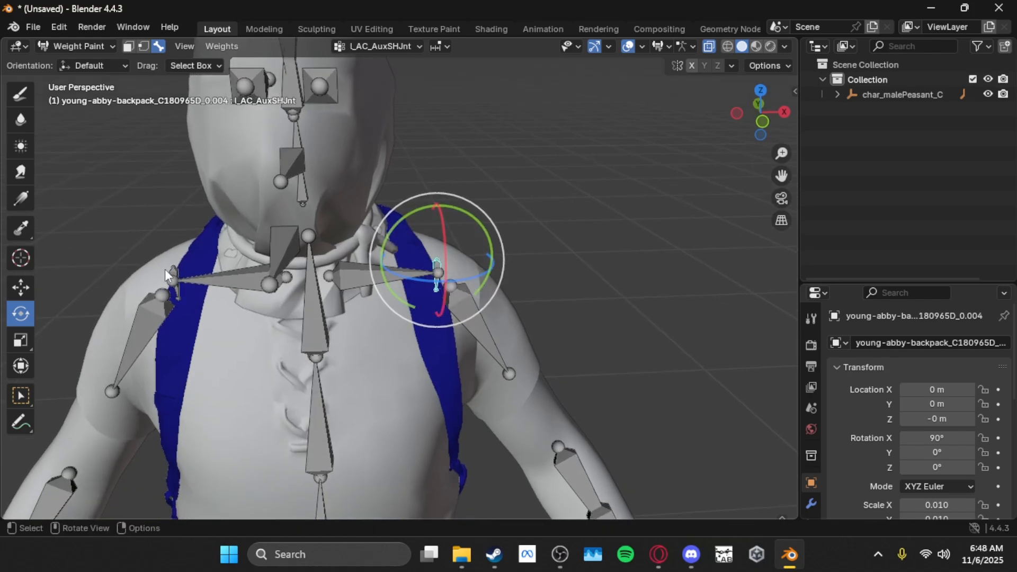
click(354, 275)
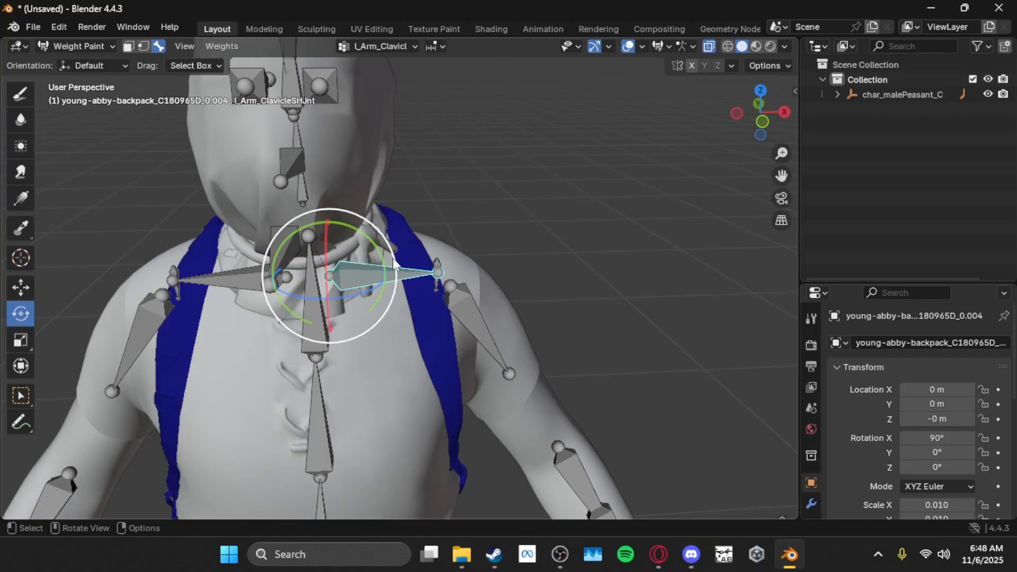
mouse_move(380, 251)
mouse_down()
mouse_move(362, 237)
mouse_move(378, 265)
mouse_move(366, 234)
mouse_move(373, 256)
mouse_up()
click(491, 282)
key(ctrl+z)
key(ctrl+z)
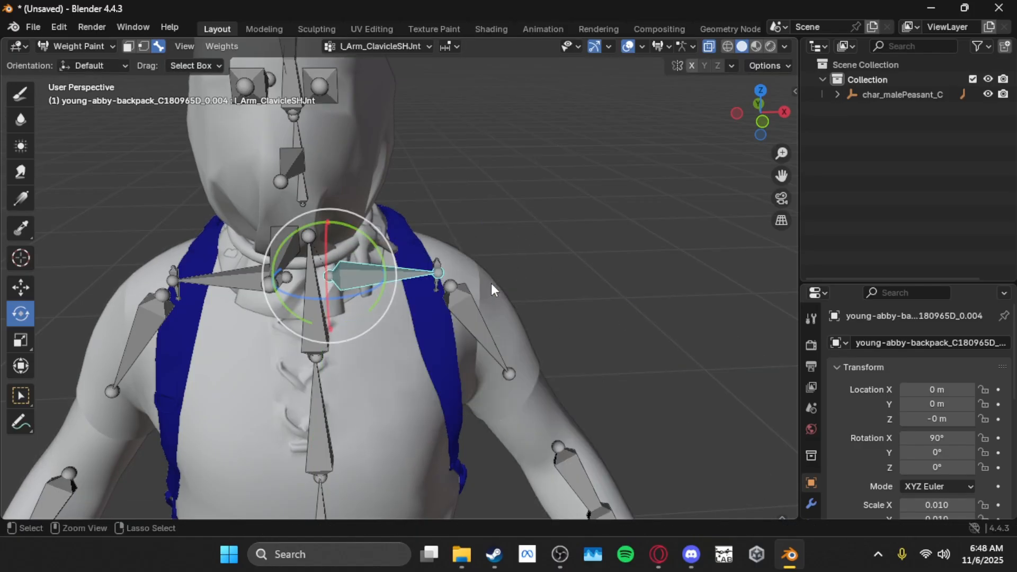
Step: Examine how the backpack straps sit around both shoulders and along the character's sides
key(shift+grave)
click(389, 244)
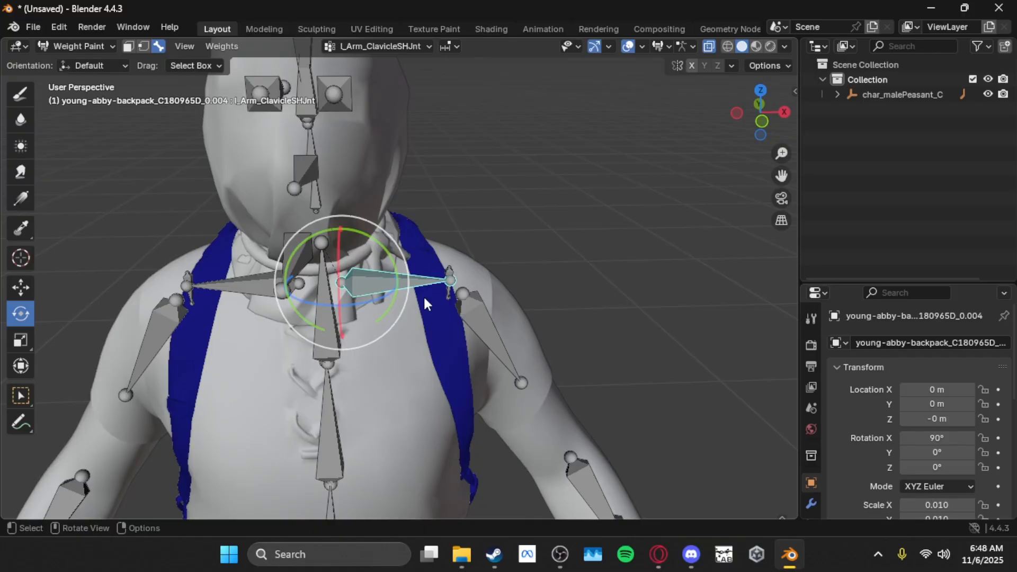
key(shift+grave)
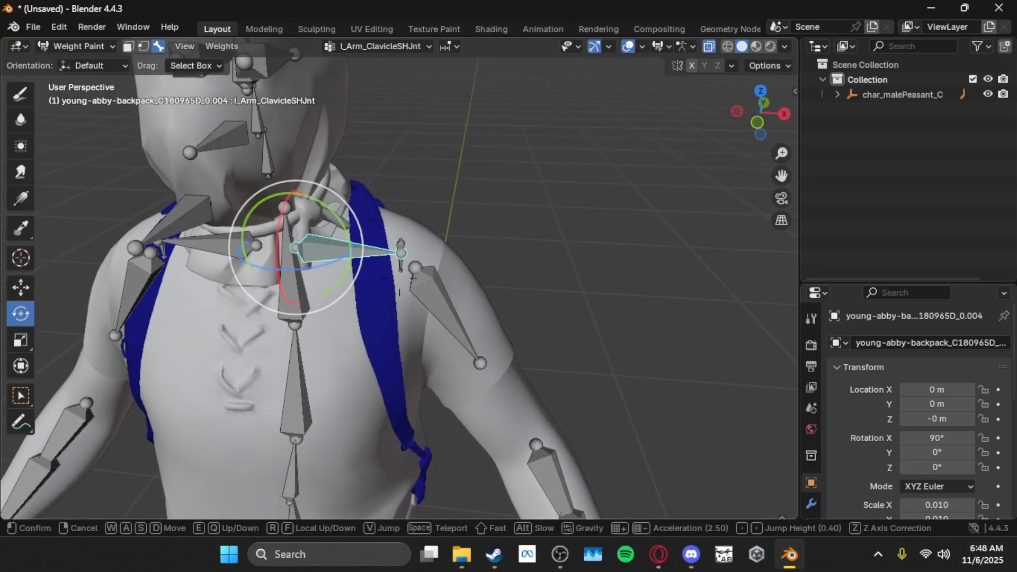
click(425, 243)
key(shift+grave)
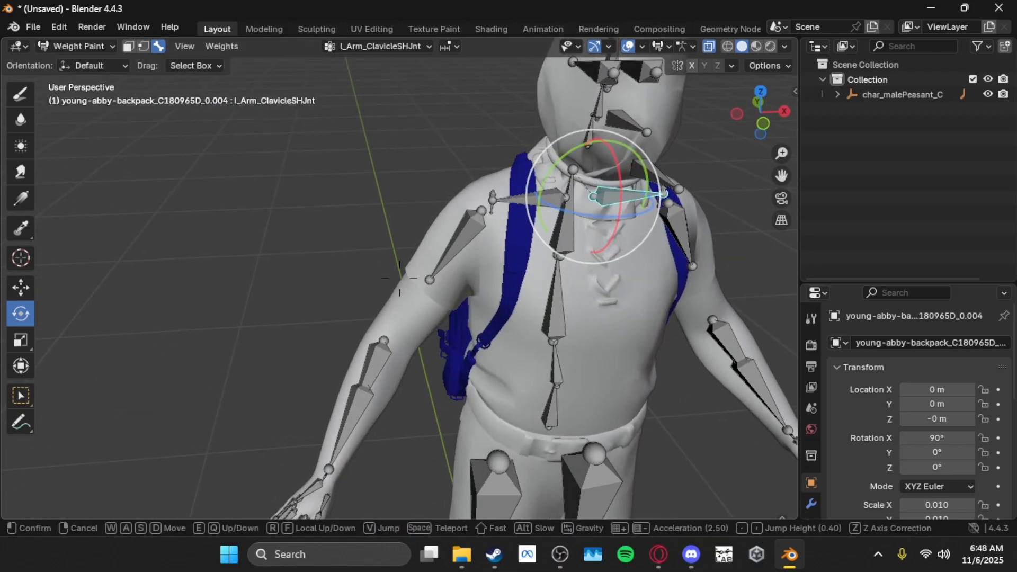
key(w)
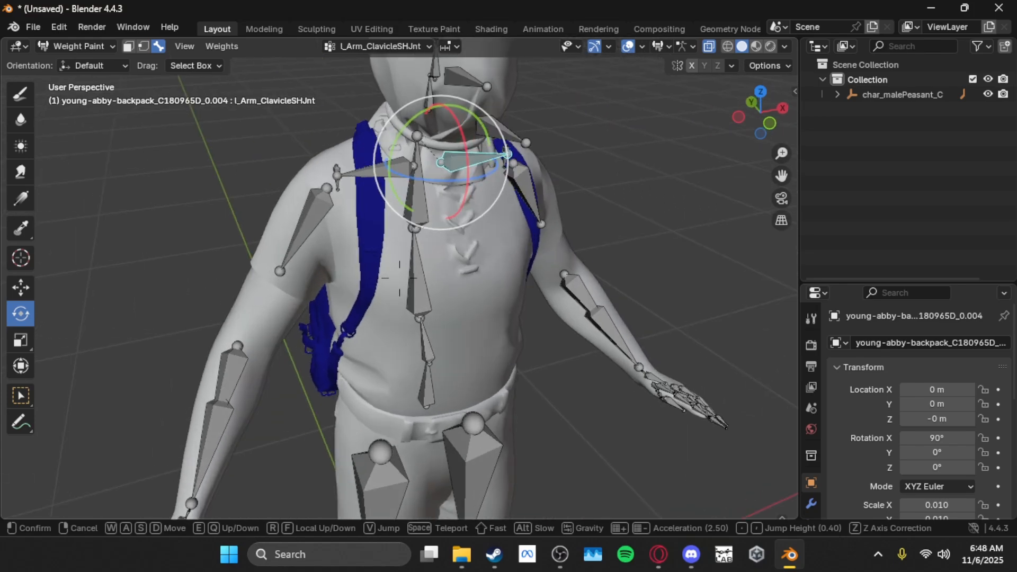
click(474, 243)
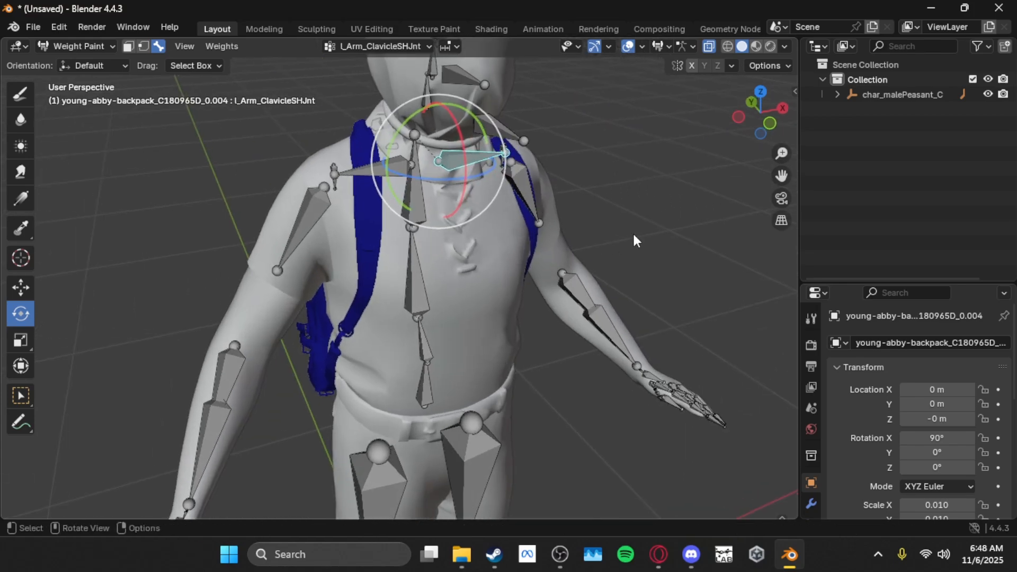
Step: Switch the backpack from Weight Paint to Object Mode and inspect it from the character's side
click(78, 47)
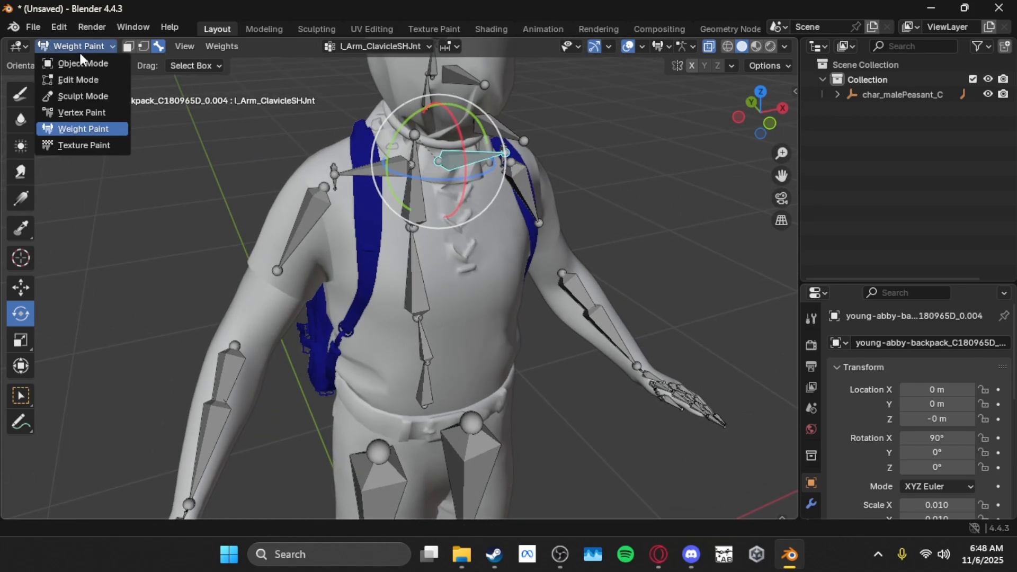
click(81, 57)
key(shift+grave)
key(s)
key(a)
key(w)
click(399, 278)
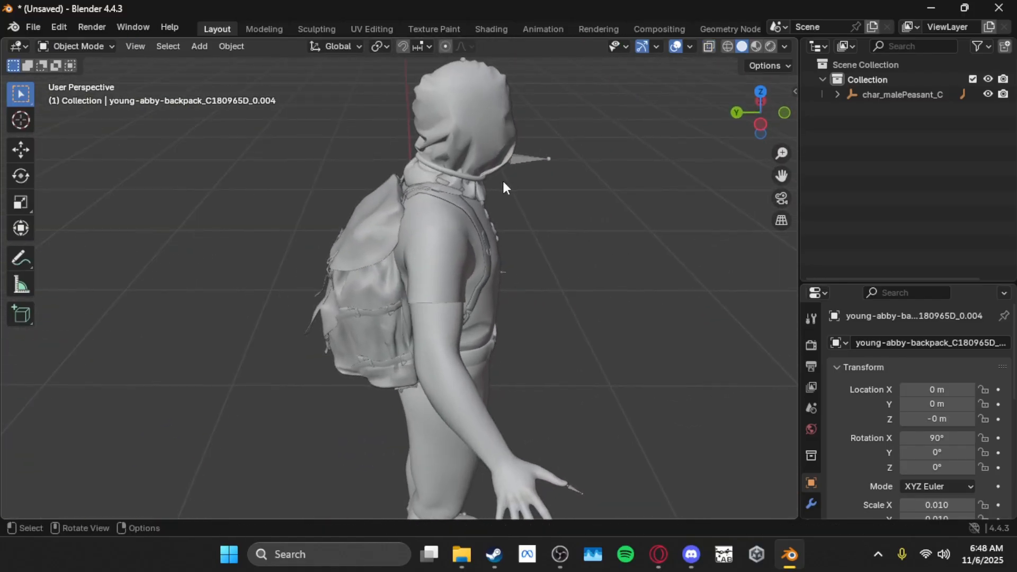
click(364, 268)
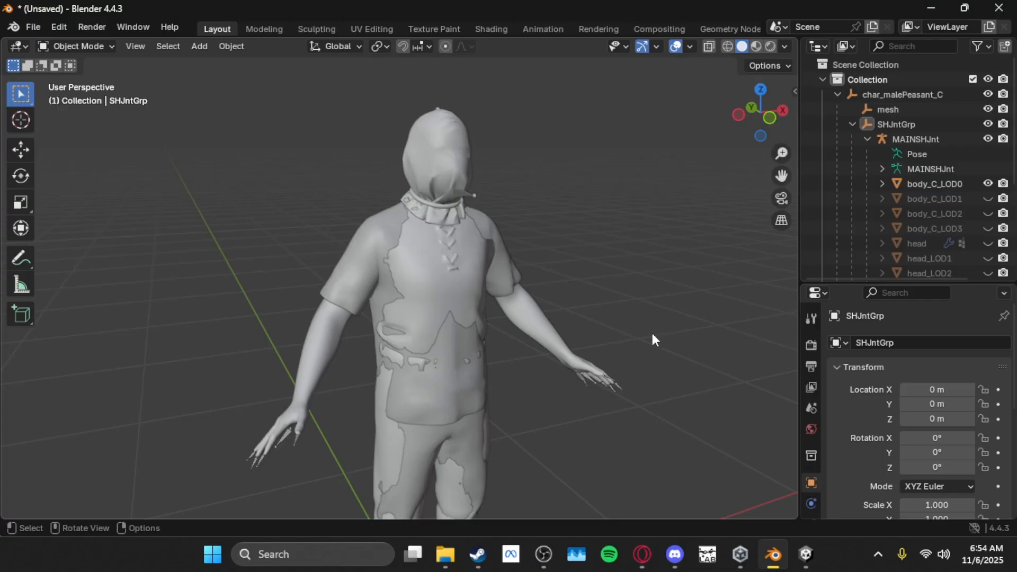
Step: Select the body_C_LOD0 mesh of the character without the backpack
key(shift+grave)
key(w)
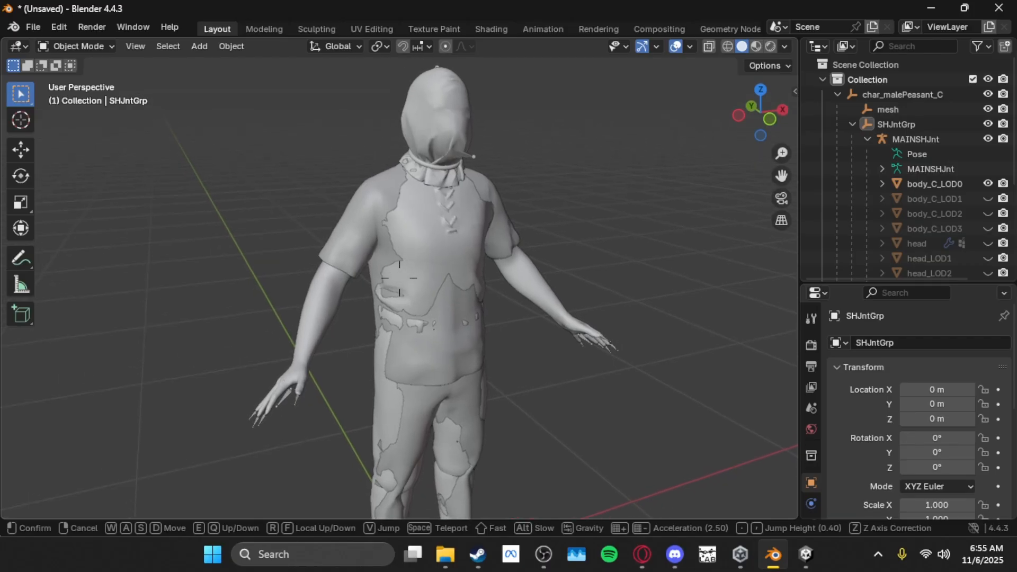
key(s)
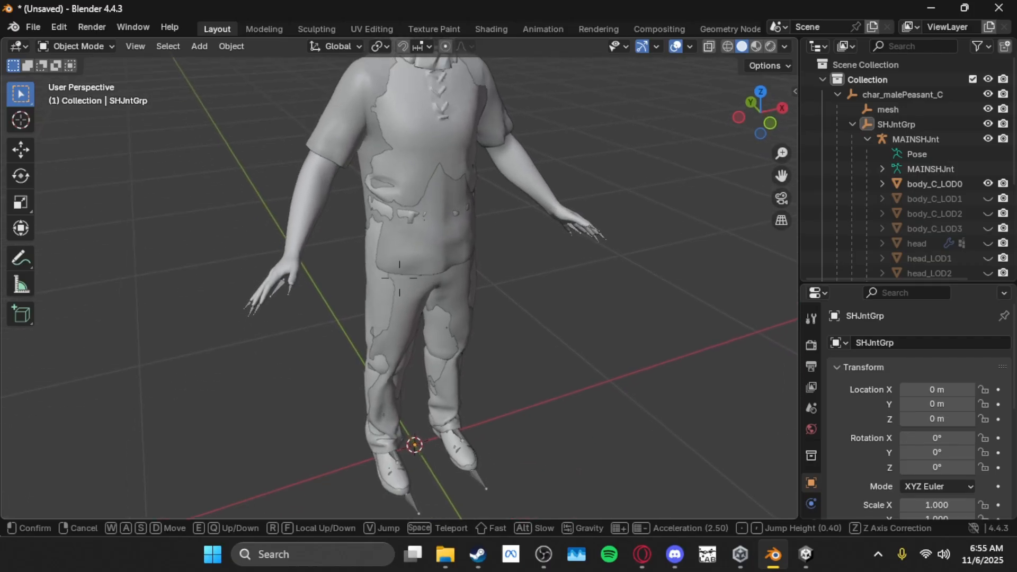
key(w)
key(s)
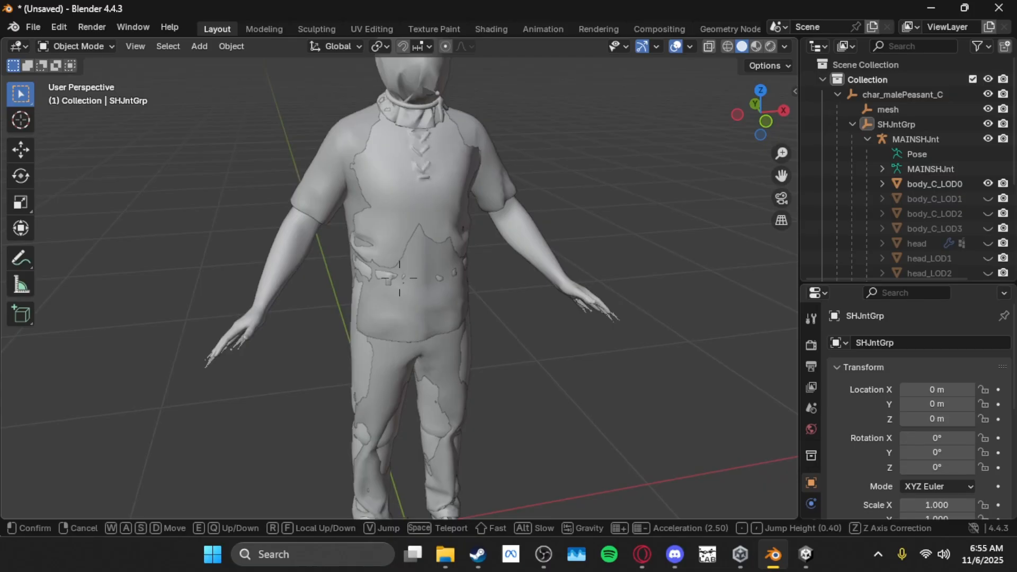
key(w)
click(640, 335)
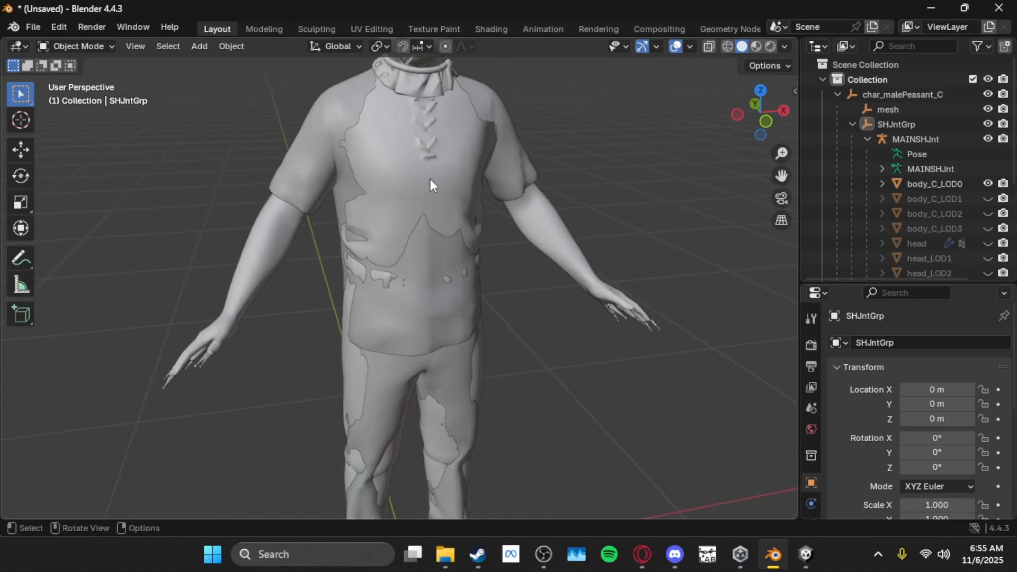
click(432, 180)
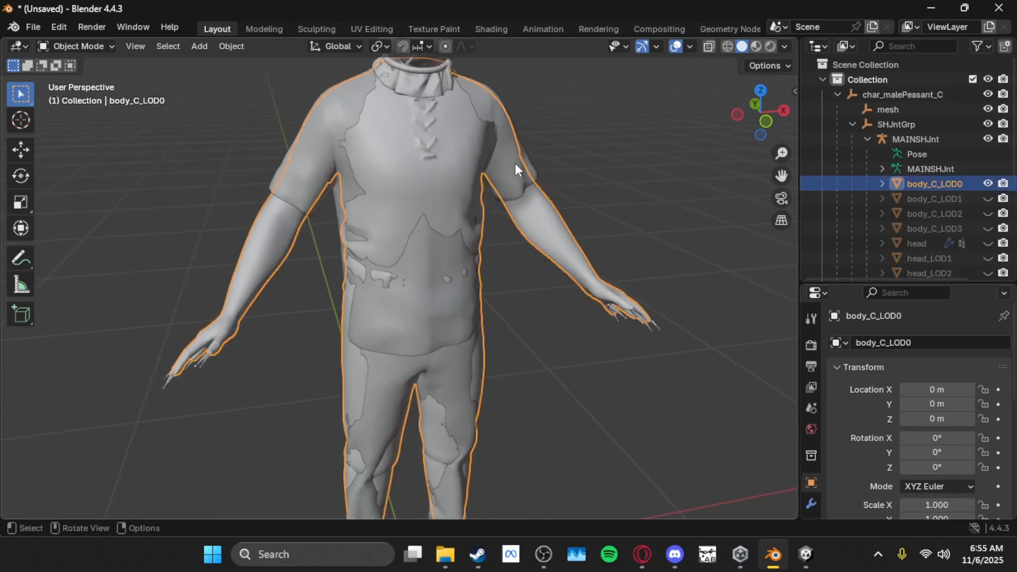
key(shift+grave)
click(547, 177)
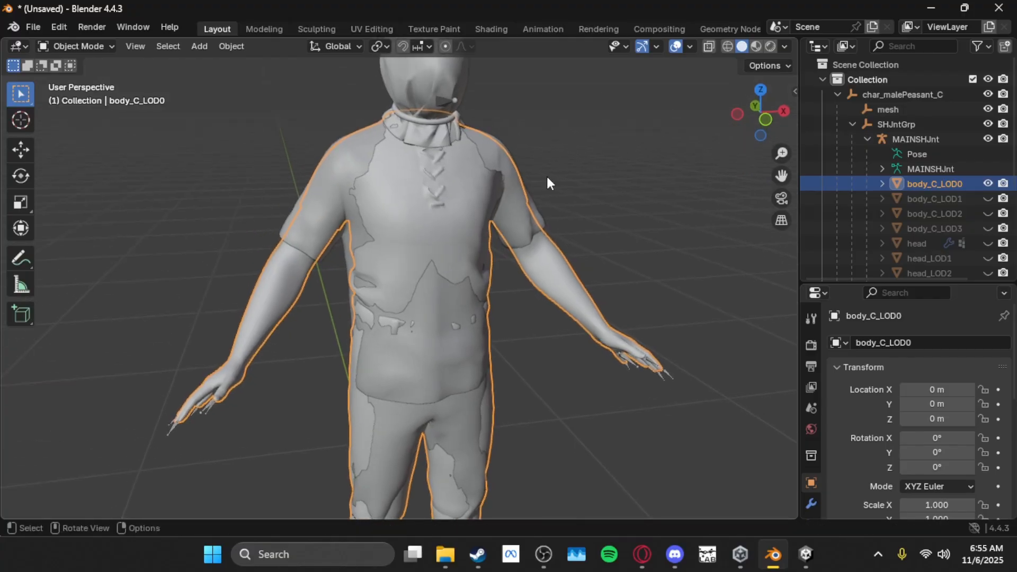
Step: Separate the linked torso and leg clothing geometry of body_C_LOD0 from the bare arms as a selection
key(Tab)
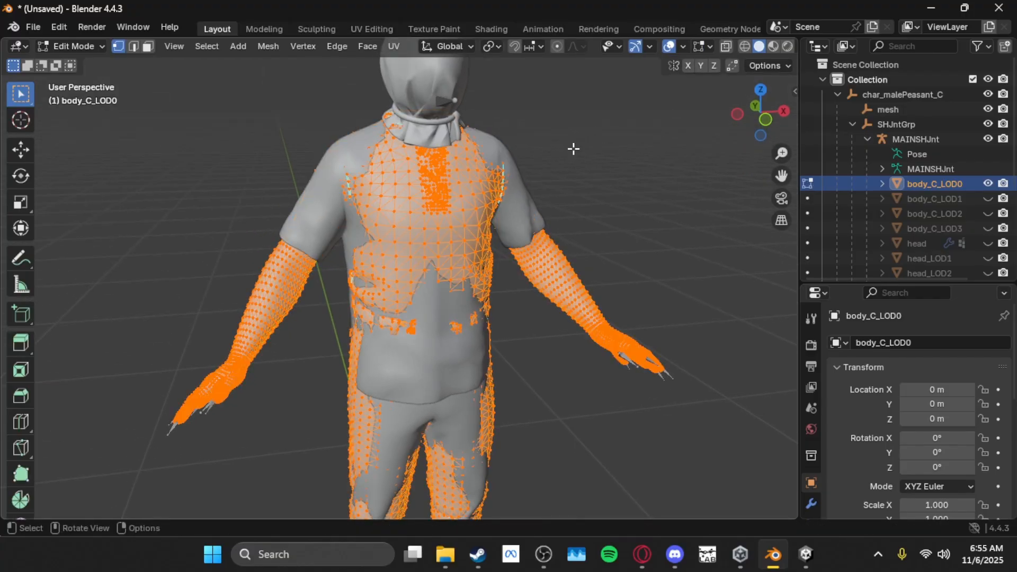
key(alt+a)
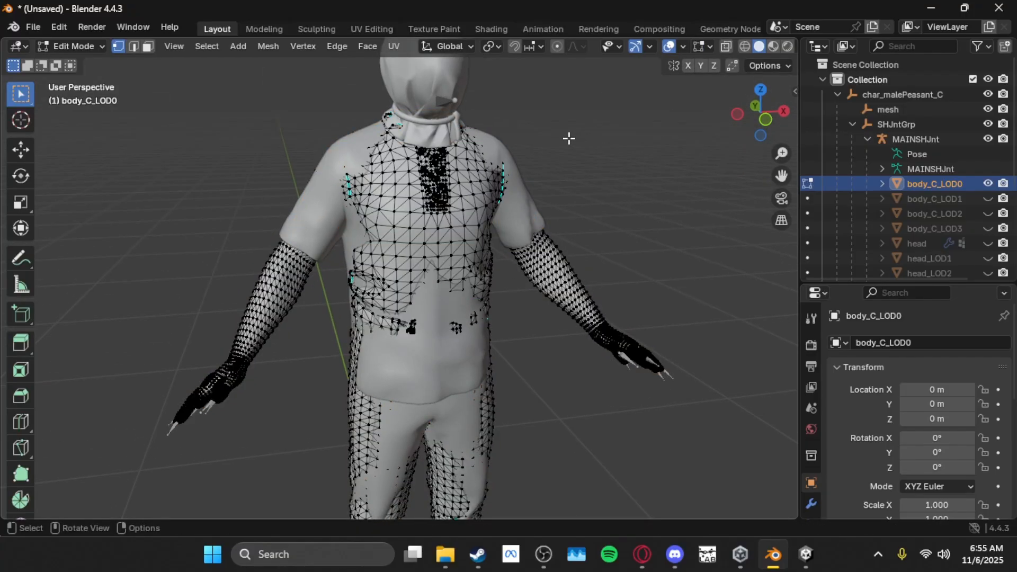
click(411, 190)
key(ctrl+l)
key(p)
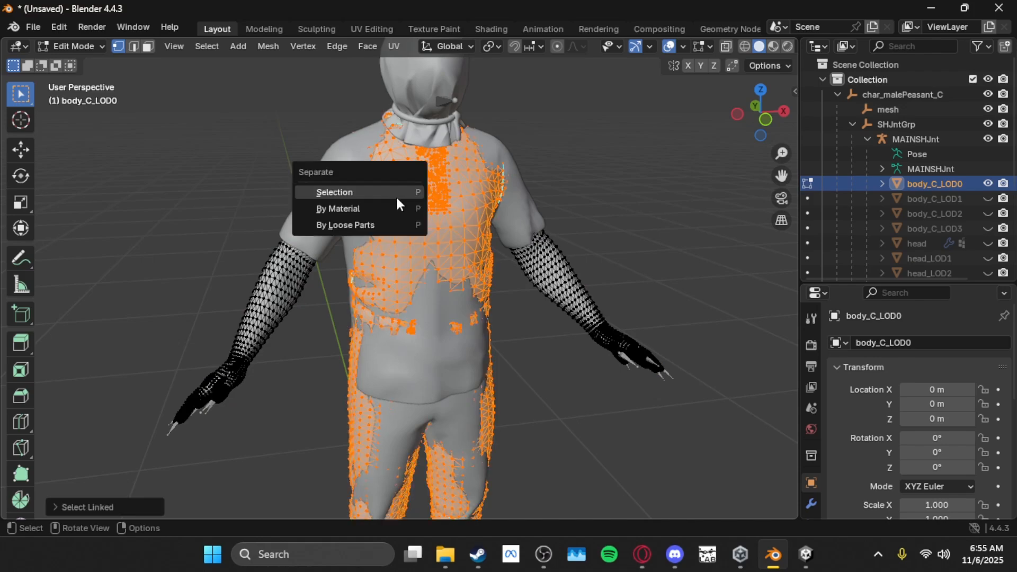
click(396, 191)
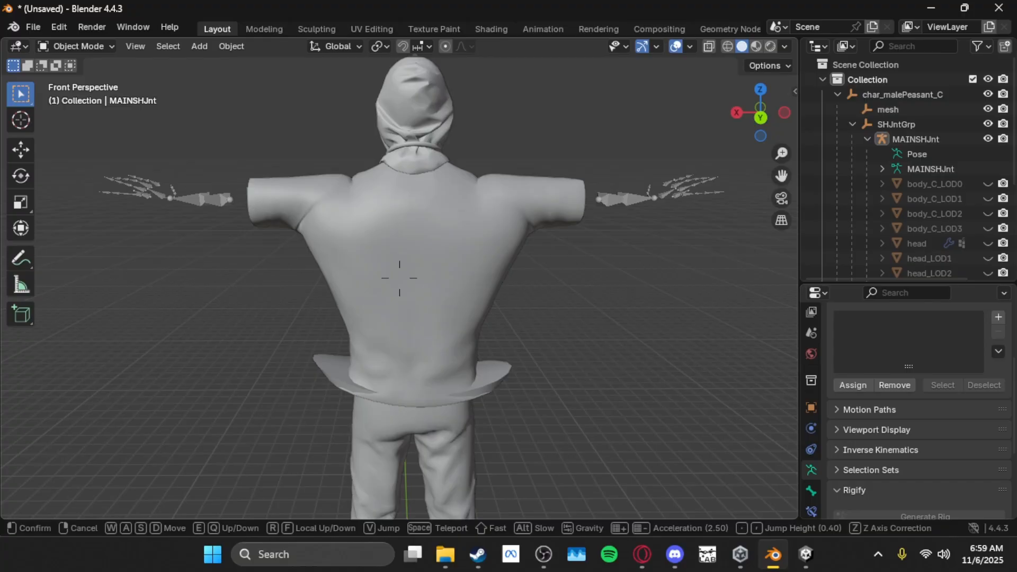
Step: Try to parent the T-shirt mesh jimmy_tshirtFull_mesh.001 to the MAINSHJnt armature
key(a)
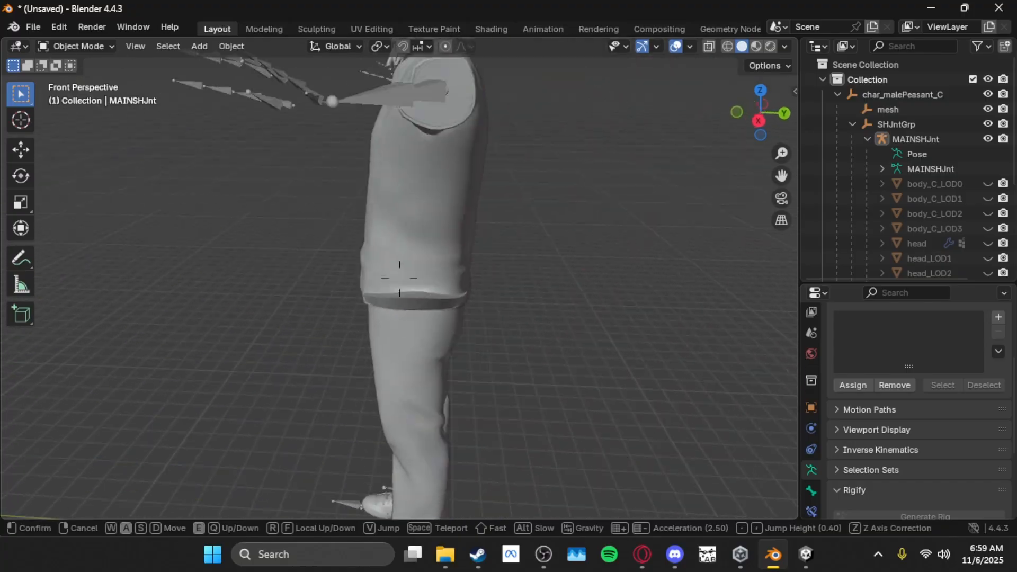
key(w)
key(s)
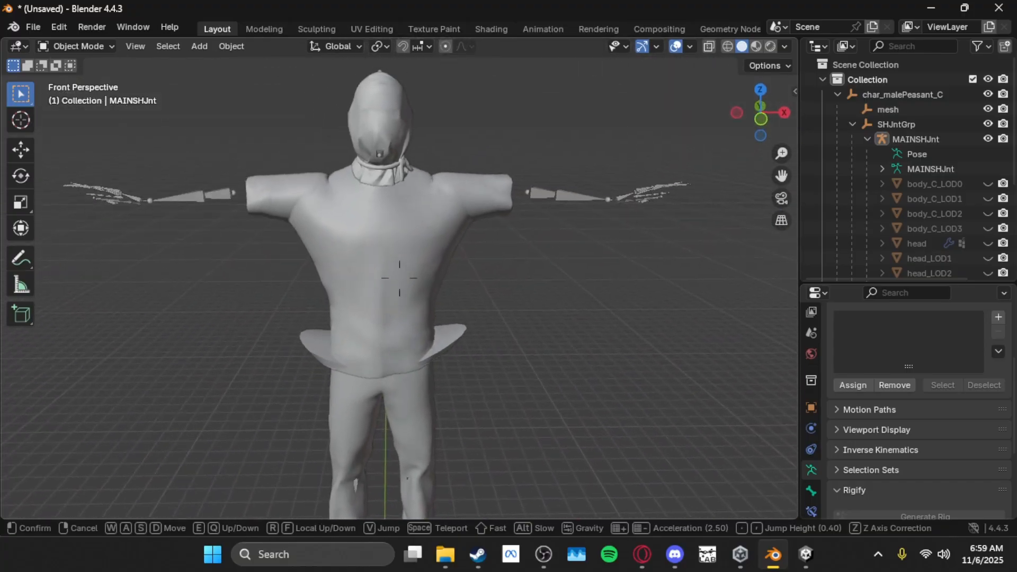
click(286, 169)
click(201, 210)
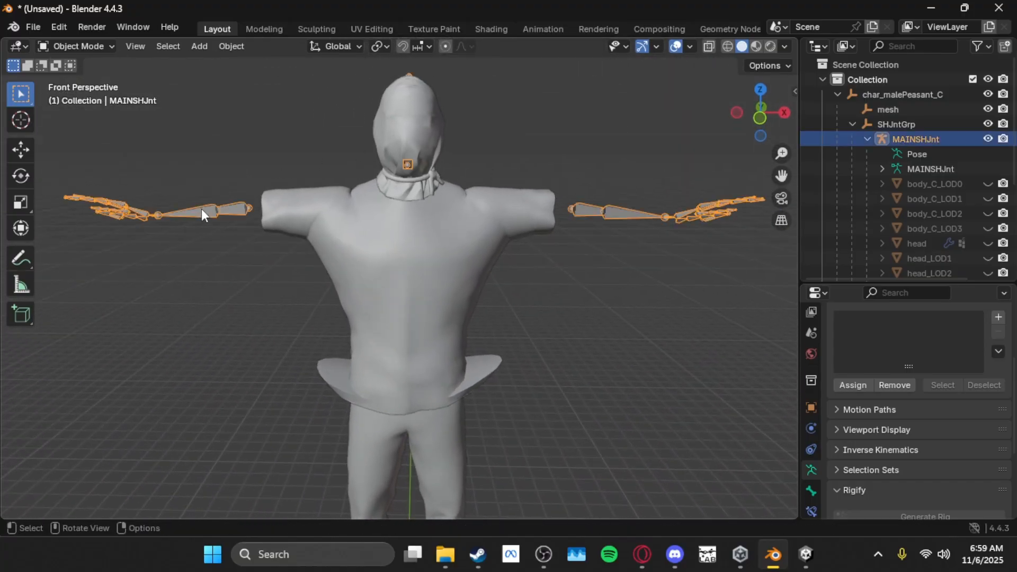
shift+click(351, 205)
click(233, 213)
click(367, 218)
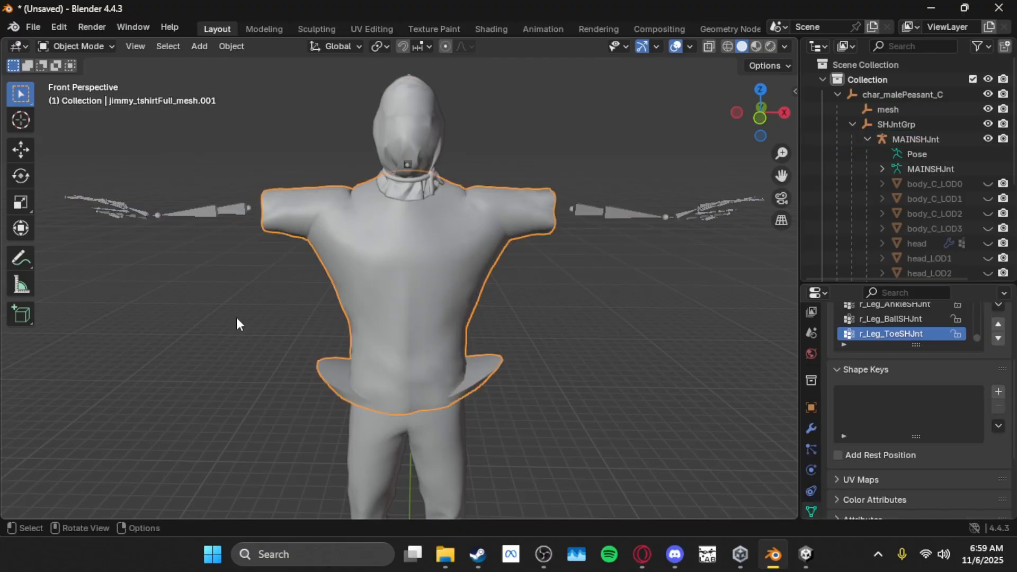
shift+click(196, 211)
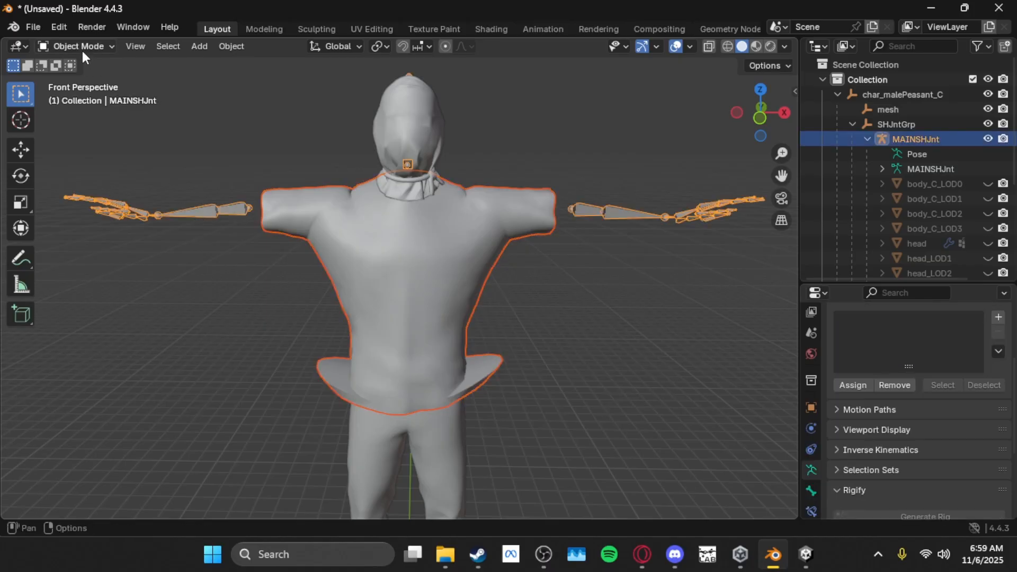
key(ctrl+p)
click(133, 161)
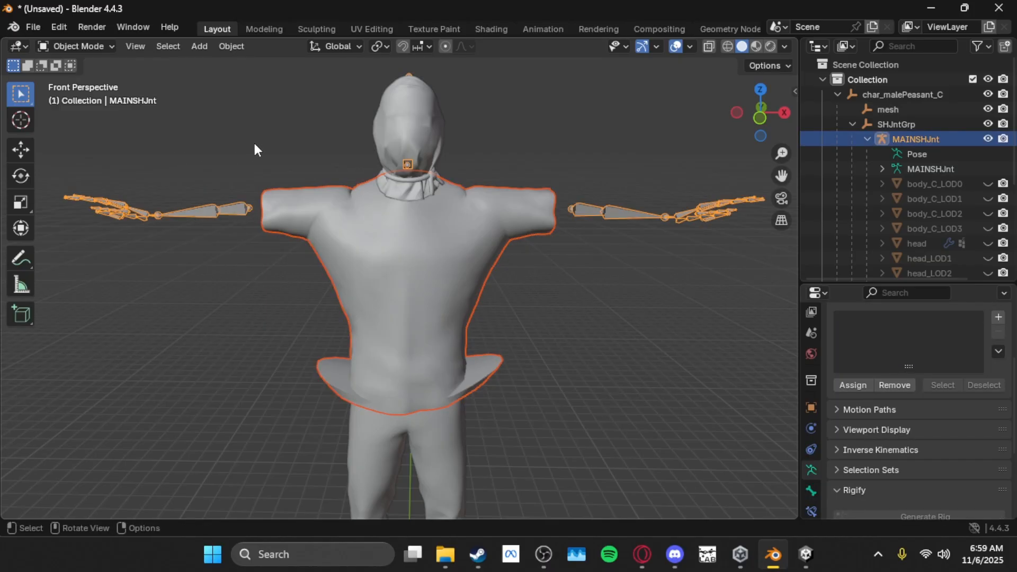
click(227, 149)
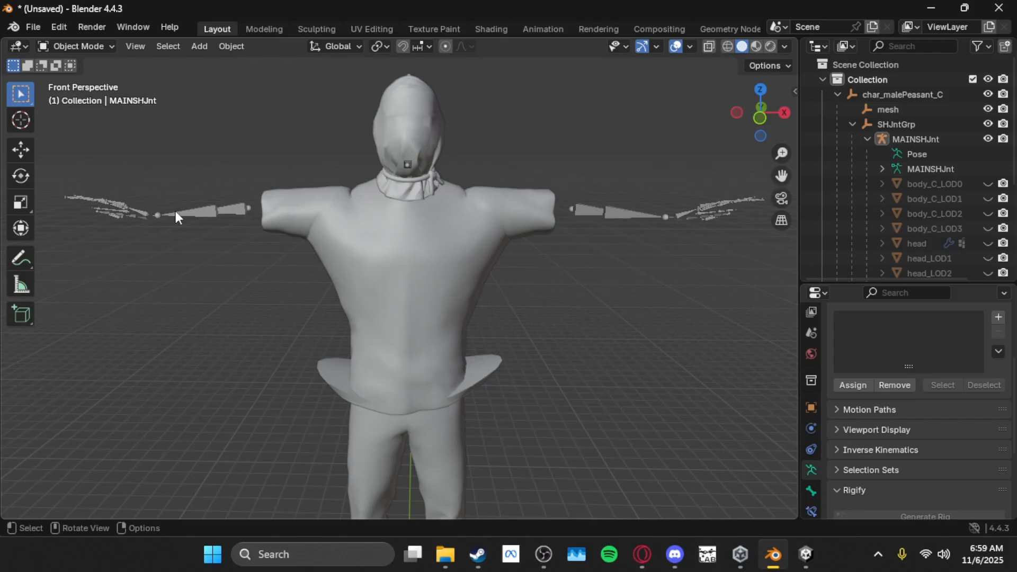
Step: Select the MAINSHJnt armature together with the T-shirt mesh as the active object and enter Weight Paint mode
click(212, 213)
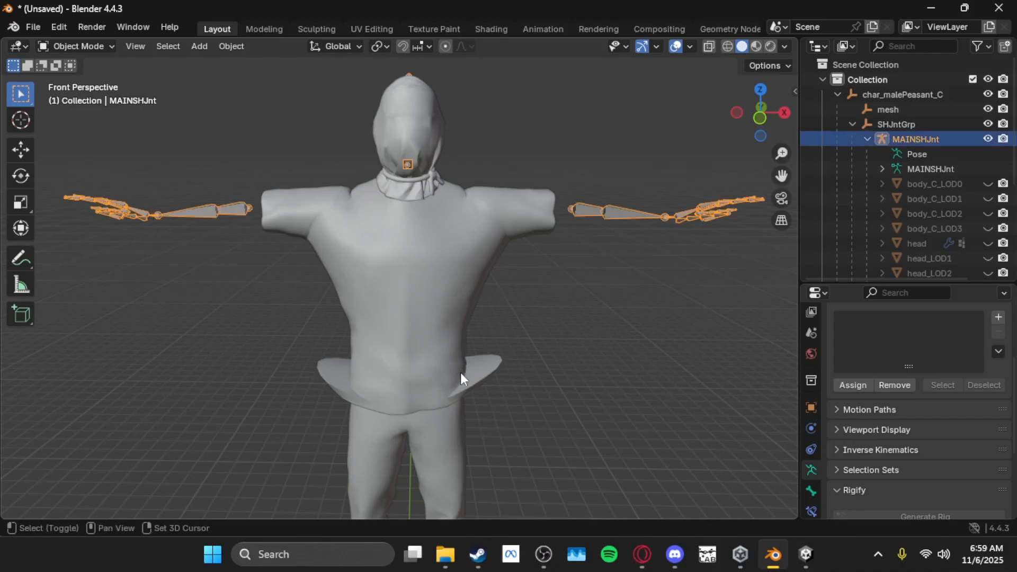
click(497, 363)
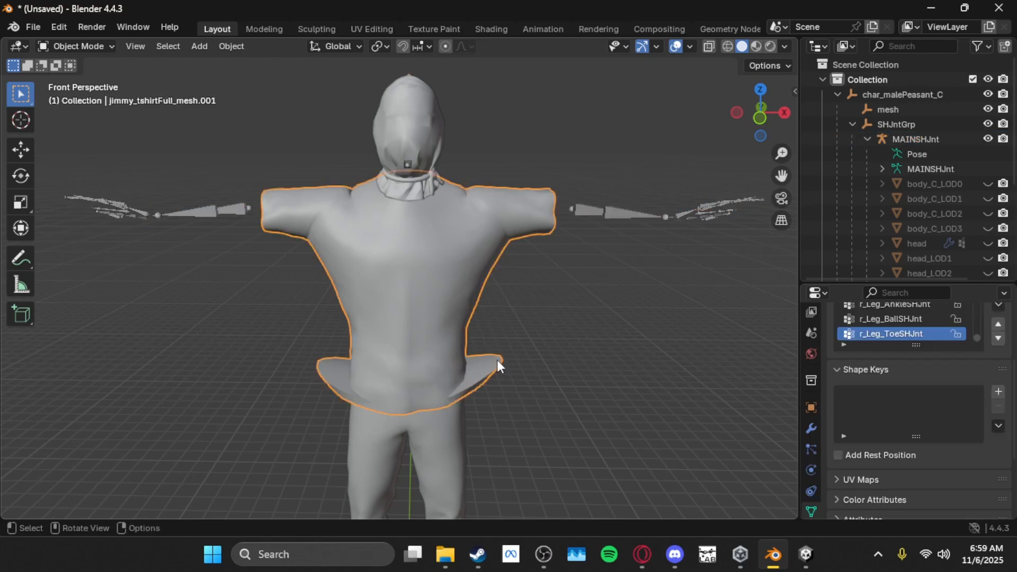
click(239, 209)
shift+click(313, 230)
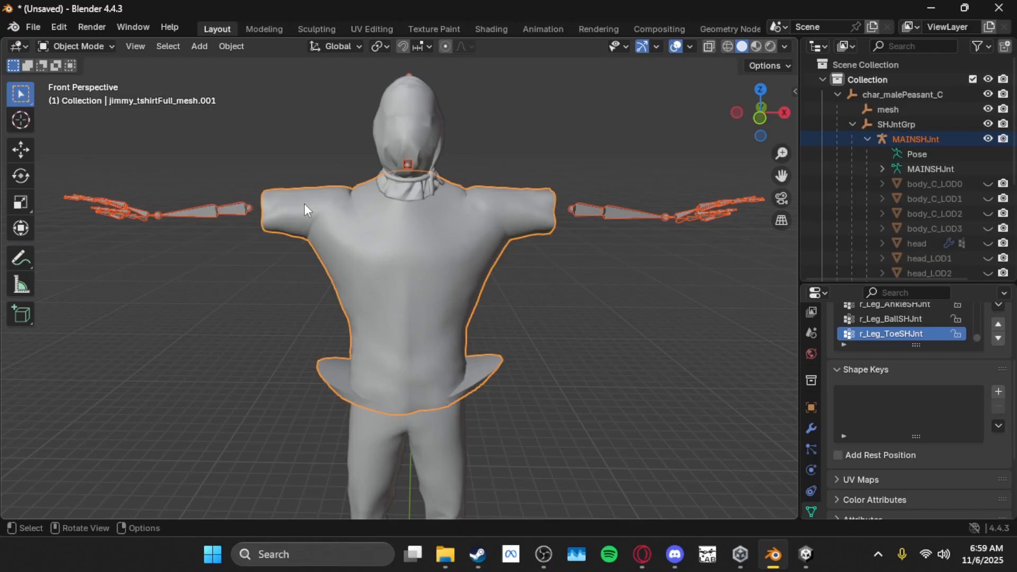
click(89, 48)
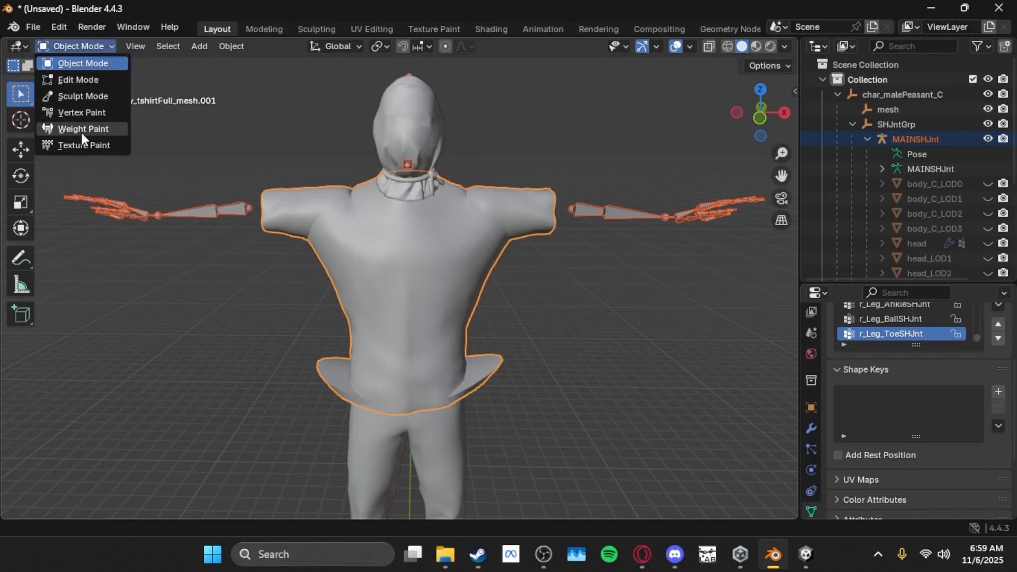
click(80, 130)
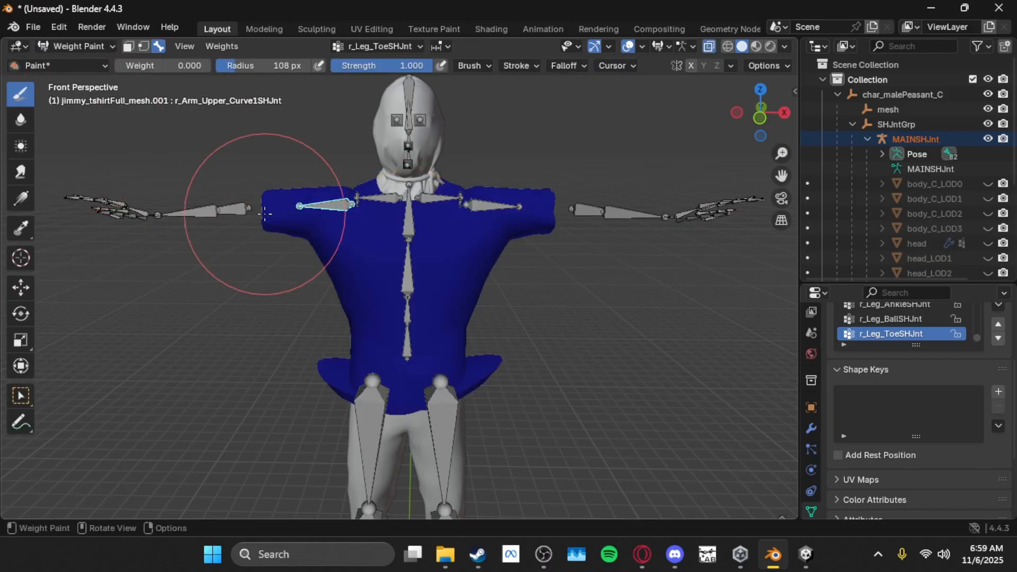
Step: Paint zero weight for the r_Arm_Lower_Curve1SHJnt bone over the T-shirt's flared hem on the character's right side
click(204, 213)
key(shift+grave)
key(w)
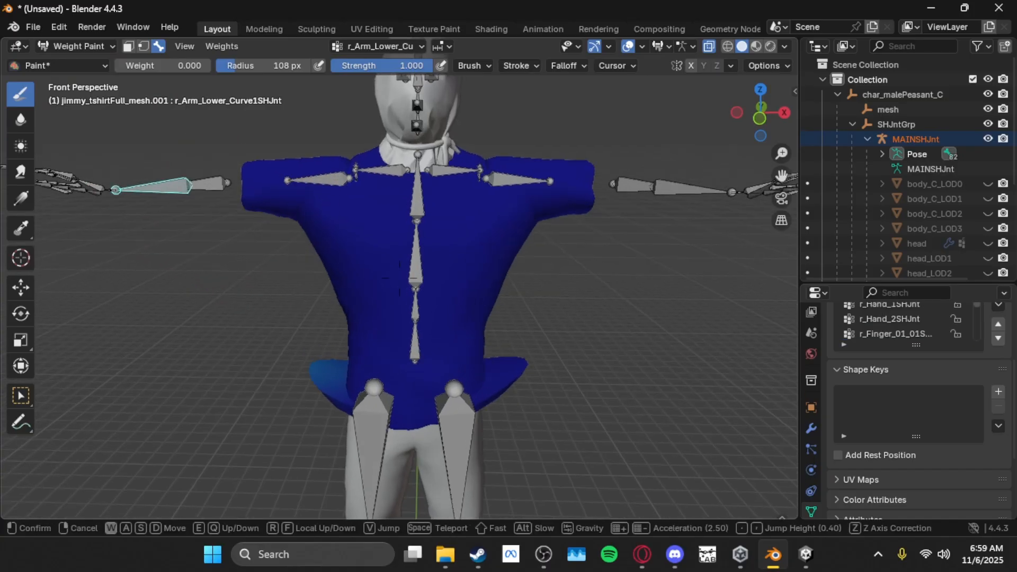
click(400, 277)
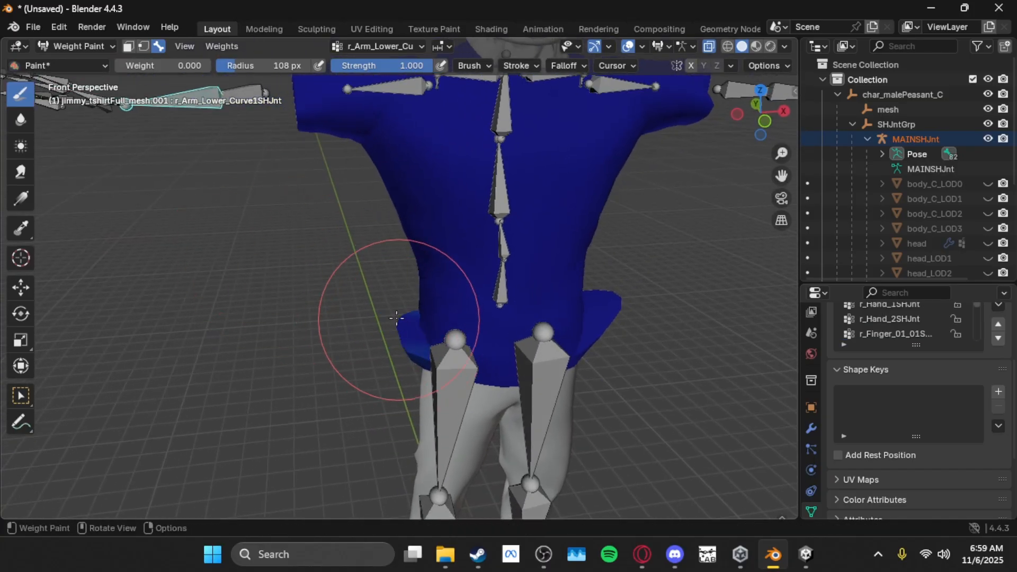
key(shift+grave)
key(e)
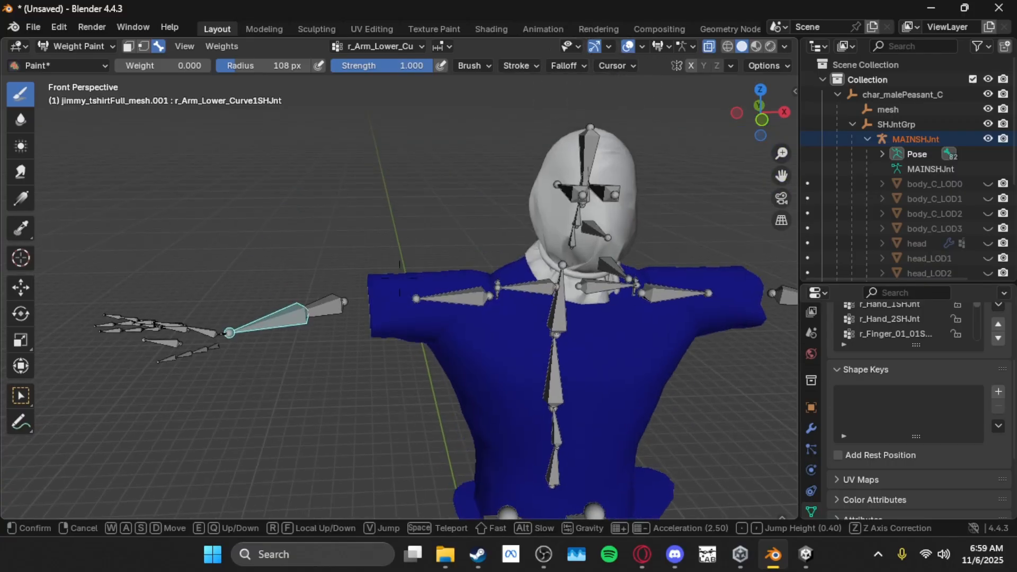
click(400, 278)
Step: Clear the r_Arm_Elbow_CurveSHJnt and r_Thumb_01_01SHJnt weights from the T-shirt's hem on the character's right side
ctrl+click(268, 188)
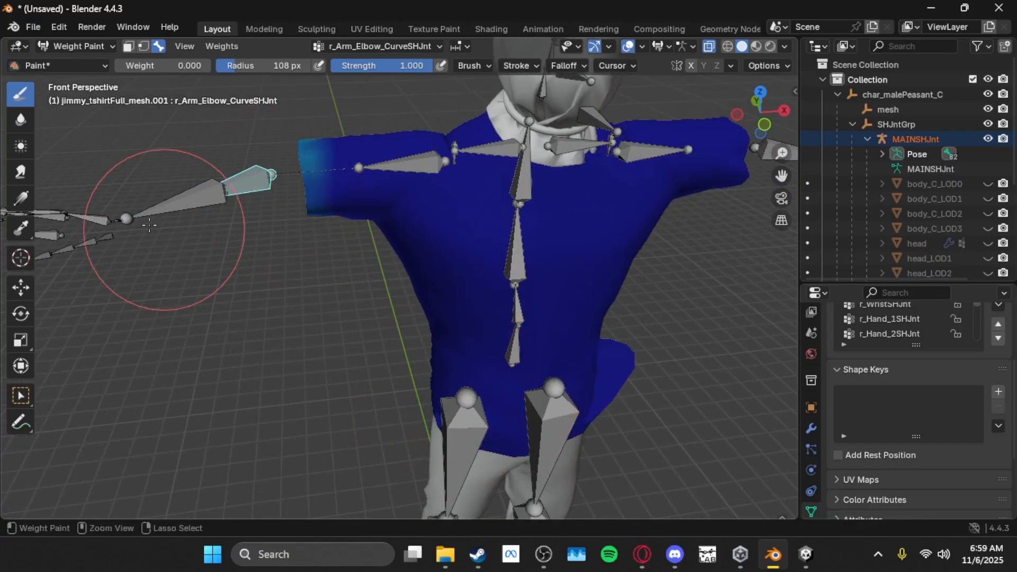
ctrl+click(132, 221)
ctrl+click(109, 237)
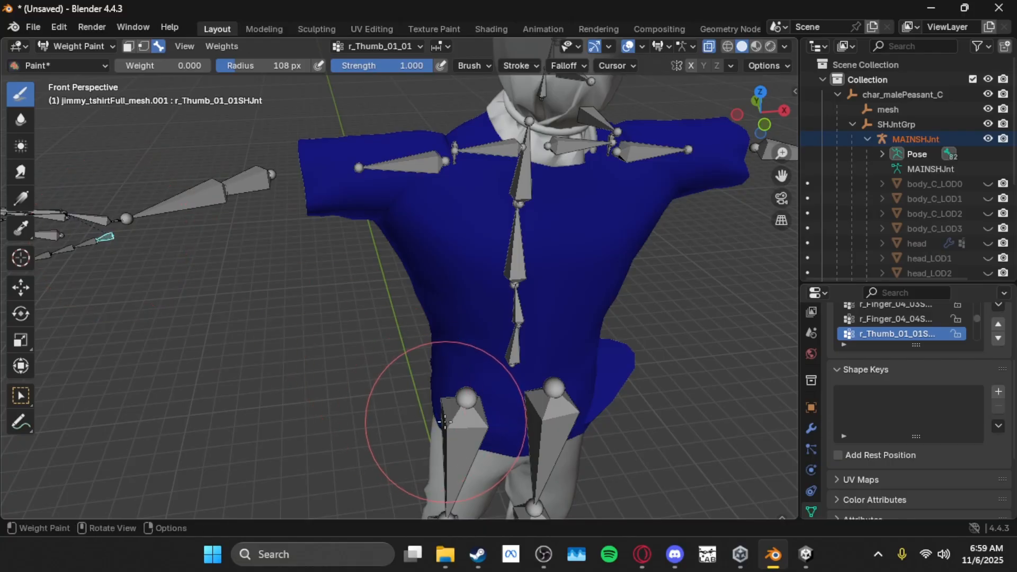
key(shift+grave)
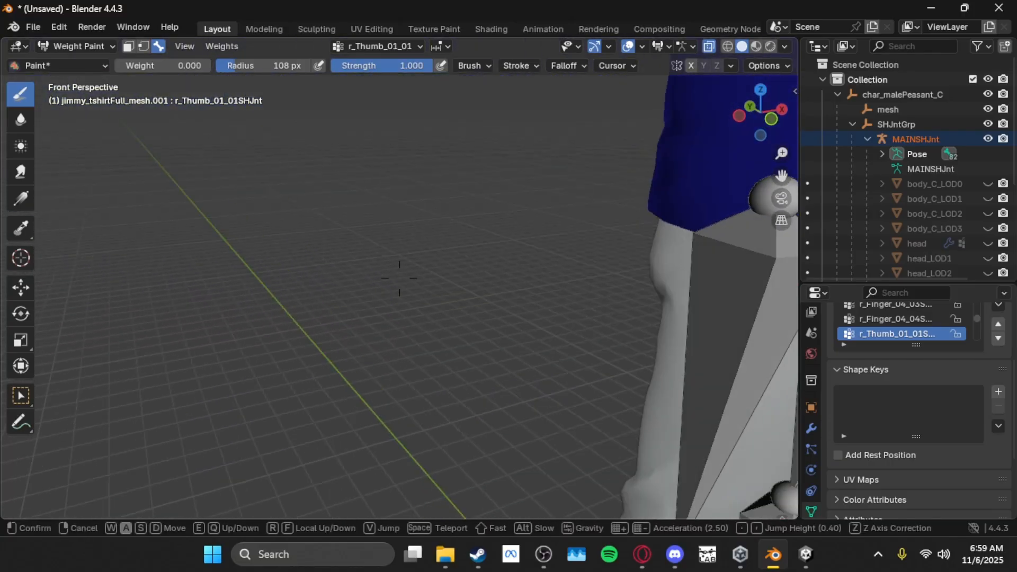
key(s)
key(e)
click(352, 368)
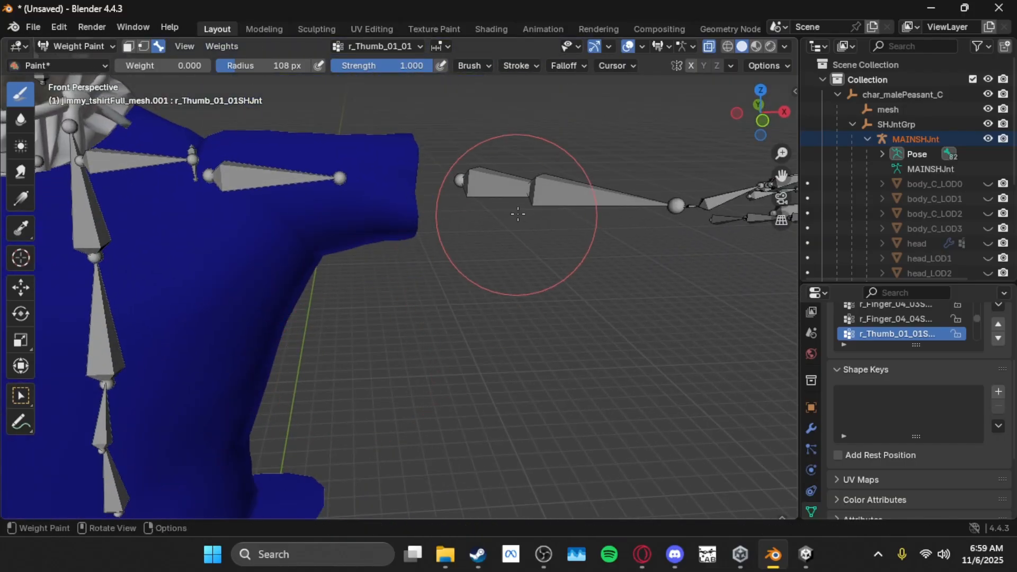
Step: Paint zero weight for l_Arm_Lower_Curve1SHJnt and l_Arm_Elbow_CurveSHJnt over the T-shirt's hem on the character's left side
ctrl+click(540, 197)
middle_drag(305, 484, 295, 403)
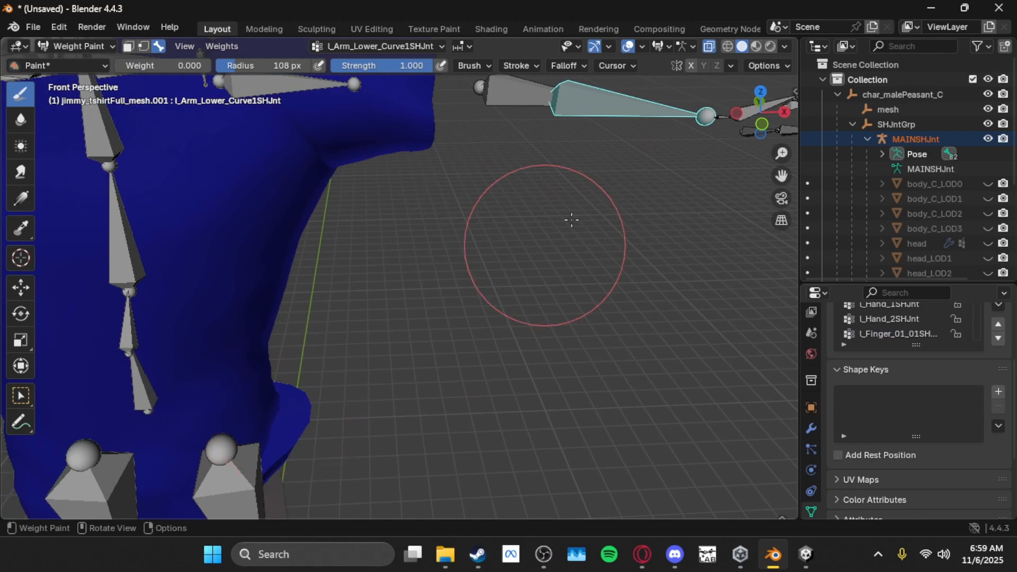
ctrl+click(512, 104)
drag(302, 369, 295, 451)
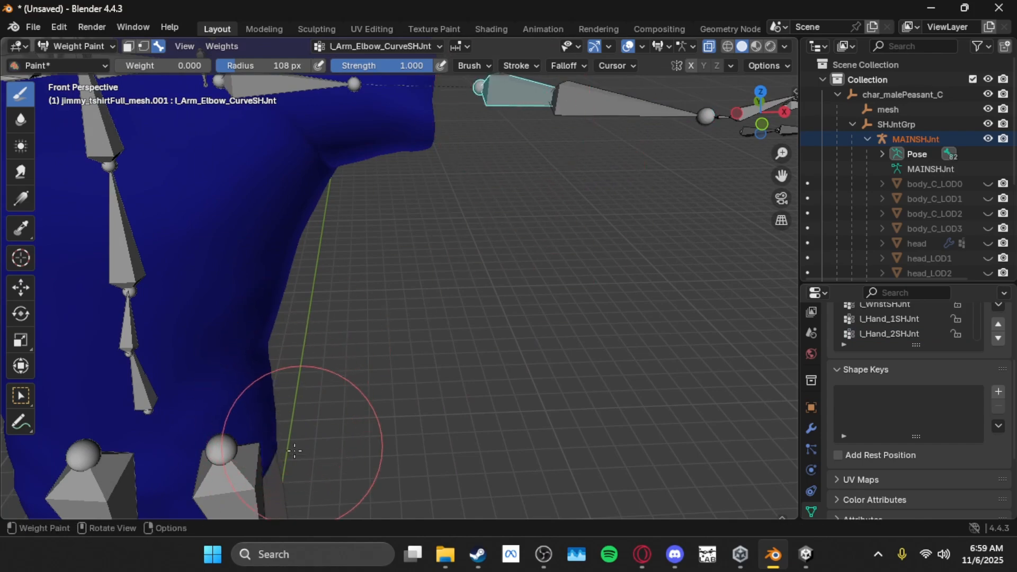
Step: Clear the l_Thumb_01_01SHJnt weights from the T-shirt's hem on the character's left side
key(shift+grave)
click(267, 442)
ctrl+click(529, 227)
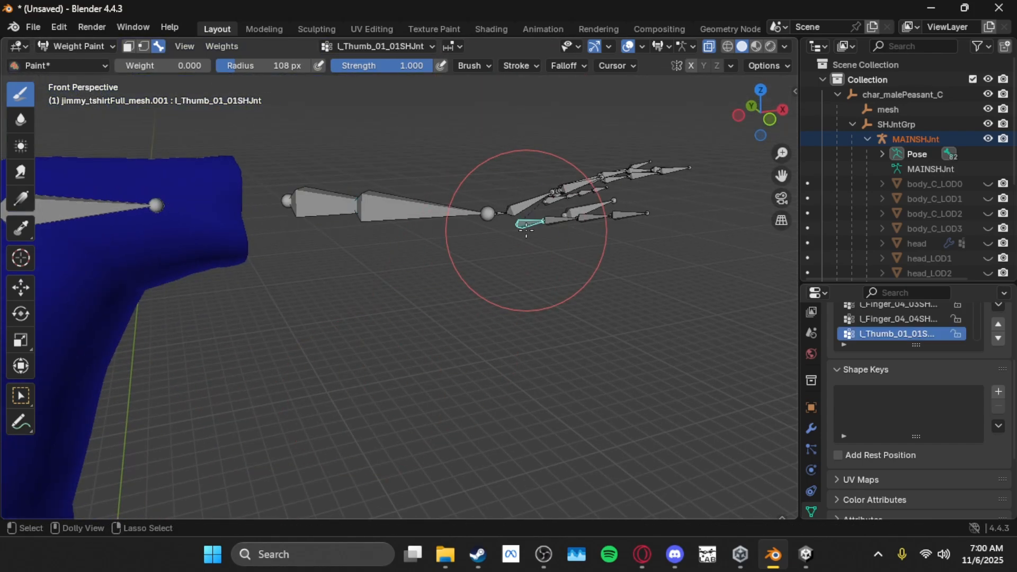
key(shift+grave)
click(326, 361)
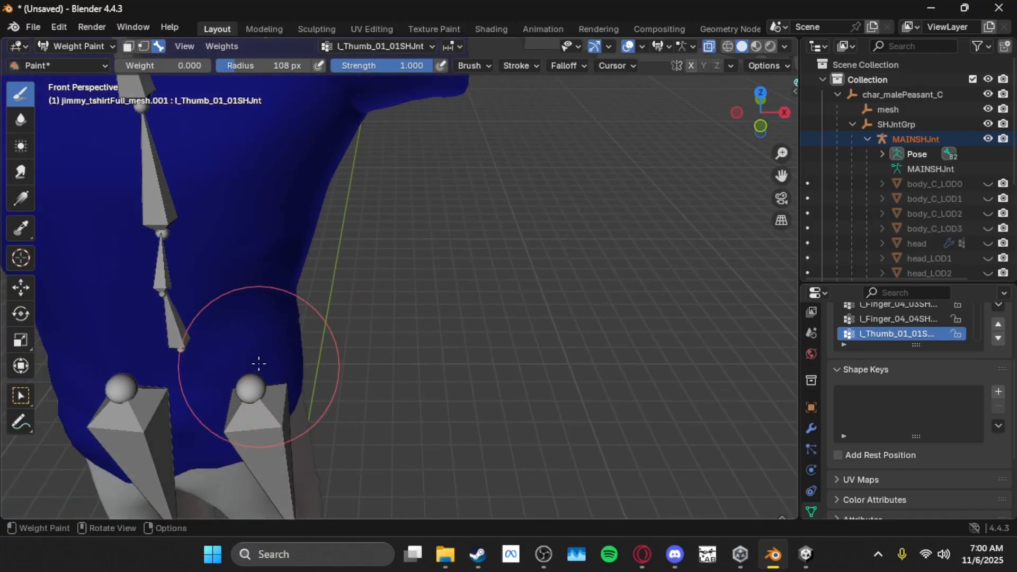
Step: Paint zero weight for r_Arm_ShoulderSHJnt and r_Arm_Upper_Curve1SHJnt on the front of the shirt's torso below the right armpit
key(shift+grave)
key(s)
key(w)
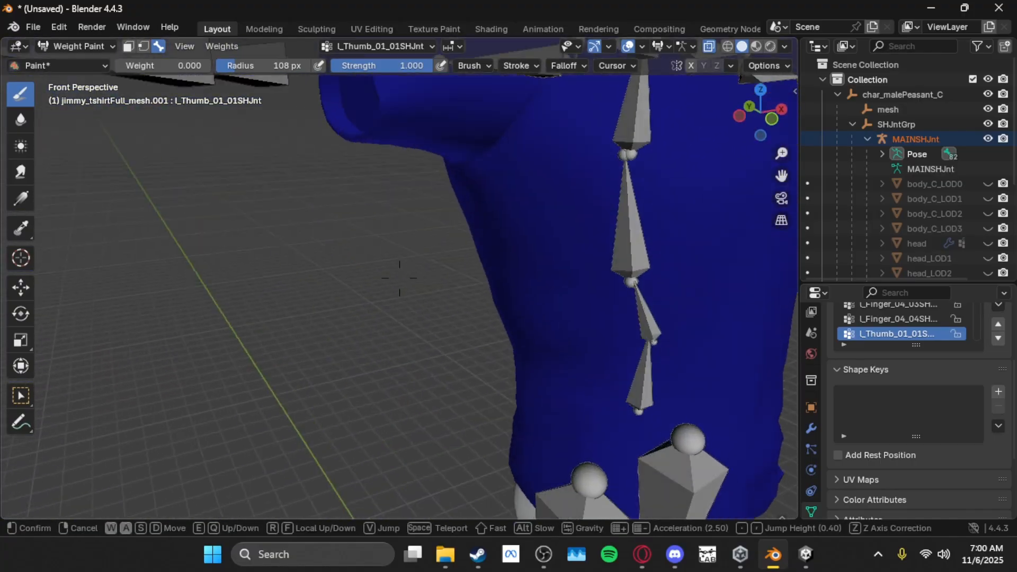
key(d)
key(s)
key(d)
click(243, 354)
ctrl+click(269, 166)
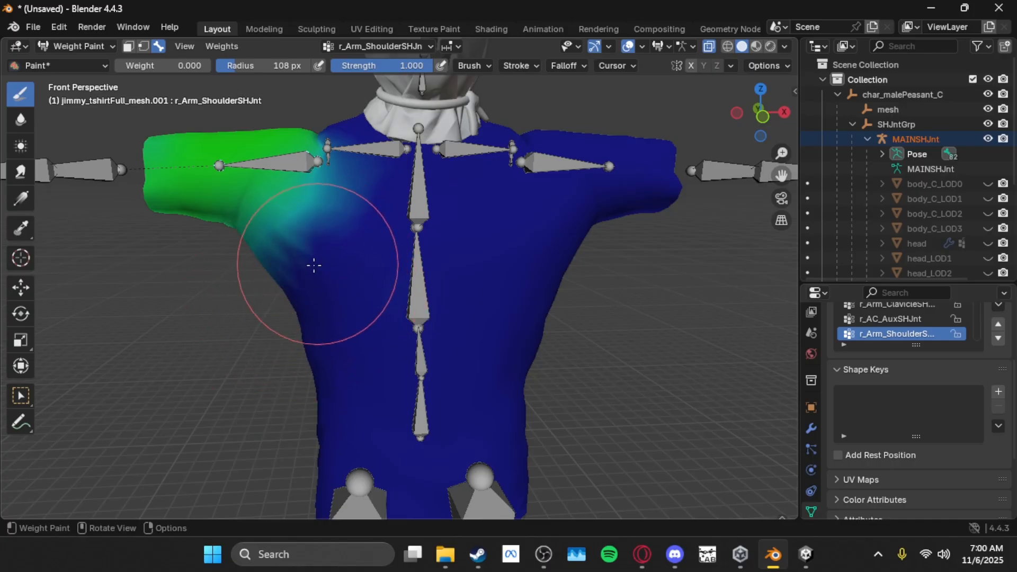
ctrl+click(280, 160)
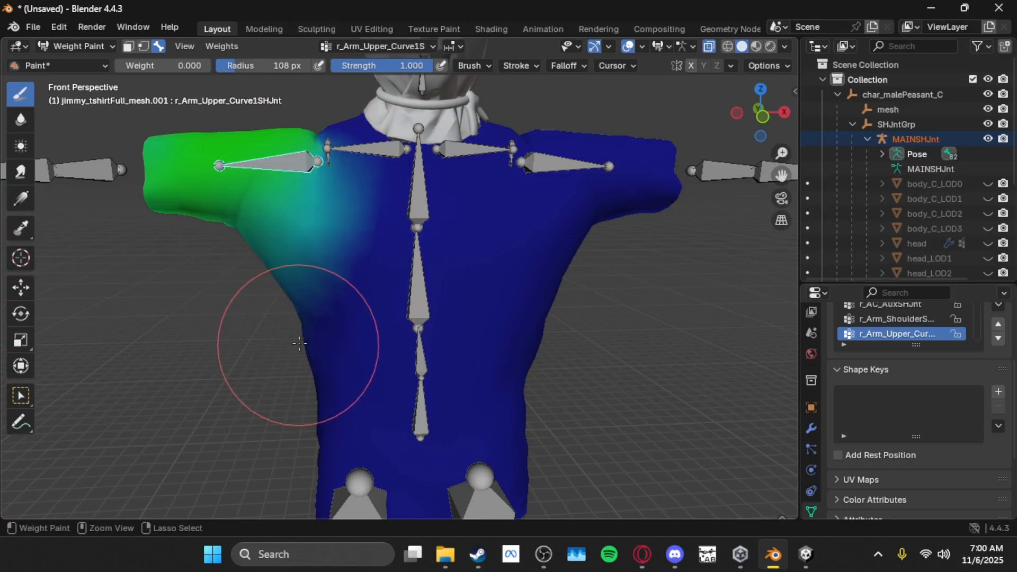
Step: Remove the left upper-arm bone weights from the shirt's torso below the left armpit, working on front and back
ctrl+click(566, 162)
right_drag(571, 268, 552, 284)
right_drag(377, 209, 389, 408)
ctrl+click(350, 307)
ctrl+click(351, 307)
drag(380, 415, 375, 408)
ctrl+click(351, 308)
ctrl+click(346, 309)
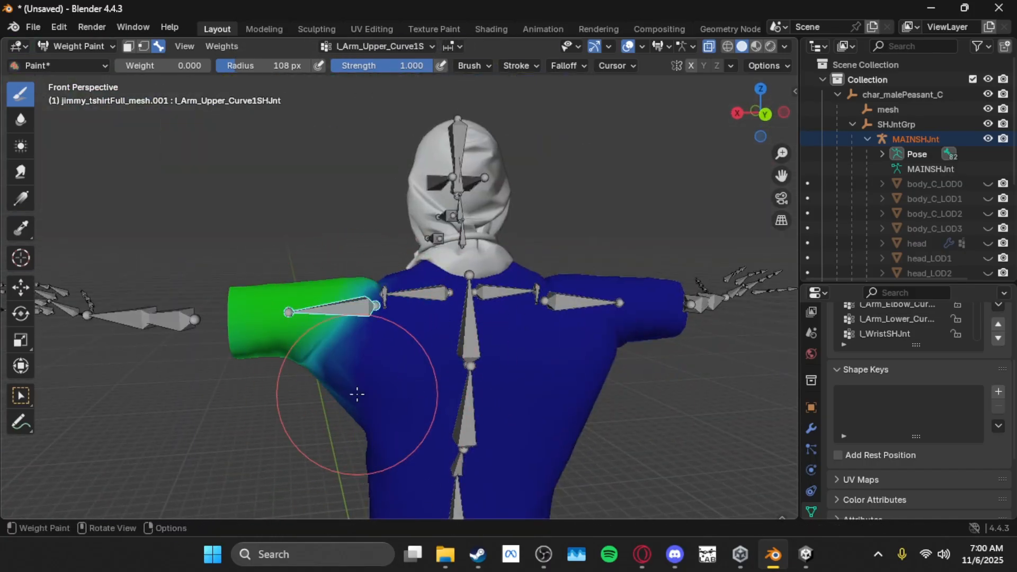
Step: Clean up the remaining shoulder and upper-arm bone weights on the shirt's torso sides around both armpits
right_drag(326, 404, 309, 256)
ctrl+click(398, 216)
right_drag(370, 307, 508, 341)
ctrl+click(410, 204)
ctrl+click(418, 204)
drag(477, 252, 470, 275)
mouse_move(470, 275)
right_down()
mouse_move(367, 304)
mouse_move(370, 279)
right_up()
drag(371, 279, 390, 296)
right_drag(390, 295, 376, 220)
ctrl+click(317, 233)
mouse_move(241, 323)
mouse_down()
mouse_move(279, 340)
mouse_move(235, 264)
mouse_move(335, 320)
mouse_move(190, 275)
mouse_move(312, 334)
mouse_move(275, 281)
mouse_move(214, 231)
mouse_up()
Step: Smooth the T-shirt's vertex weights for the r_Arm_ShoulderSHJnt group
key(shift+grave)
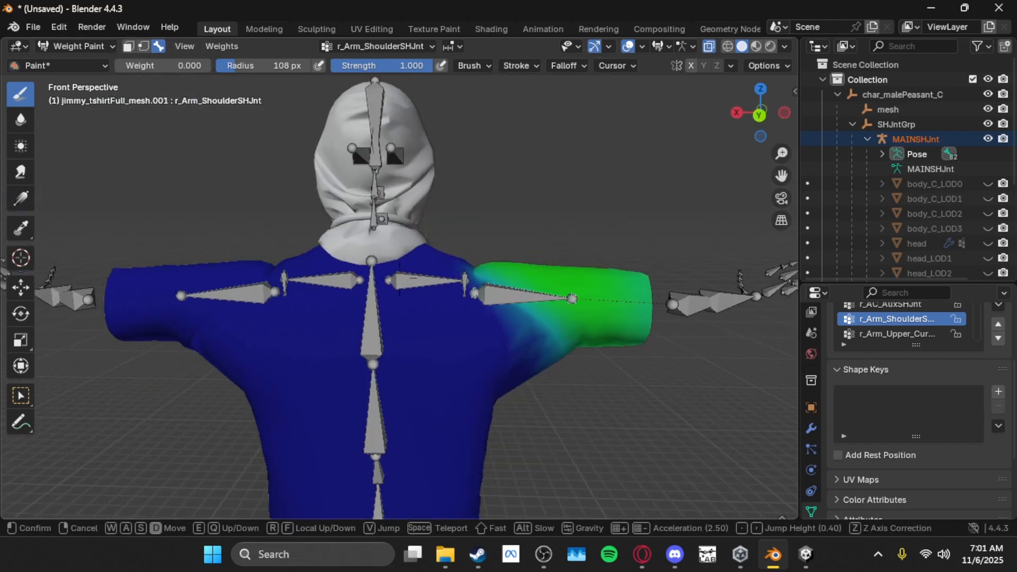
key(d)
key(s)
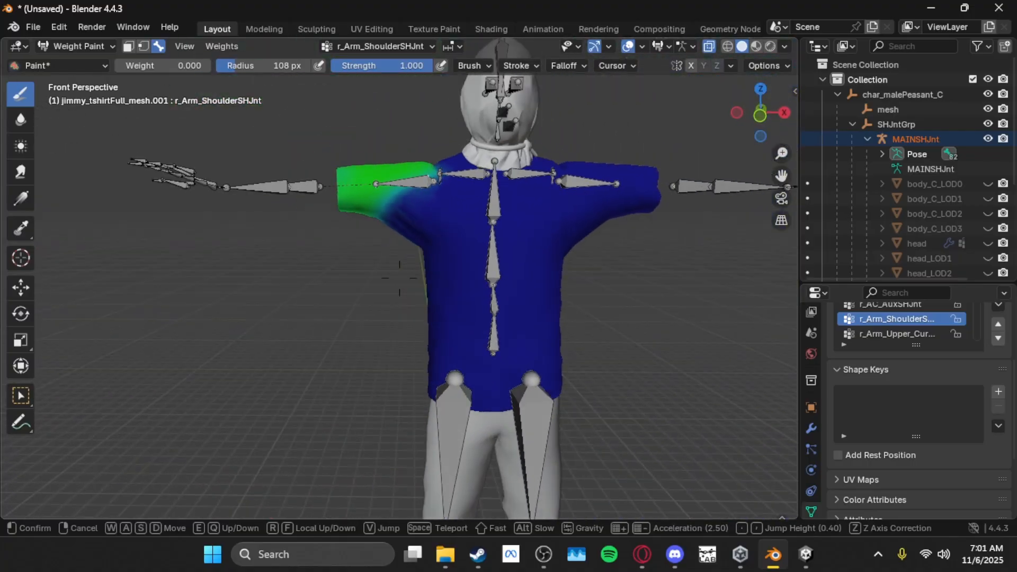
key(w)
click(246, 249)
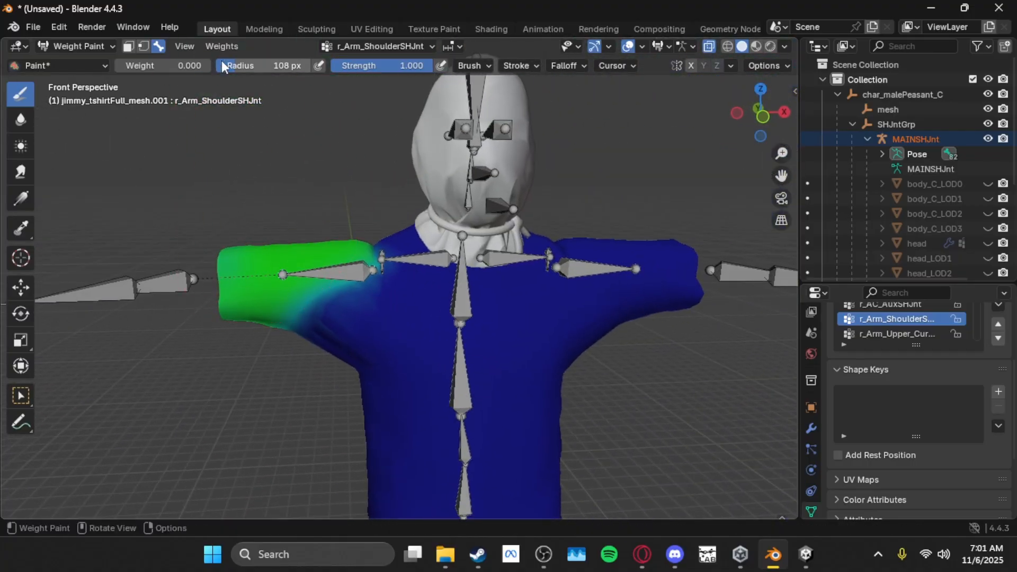
click(221, 46)
click(230, 210)
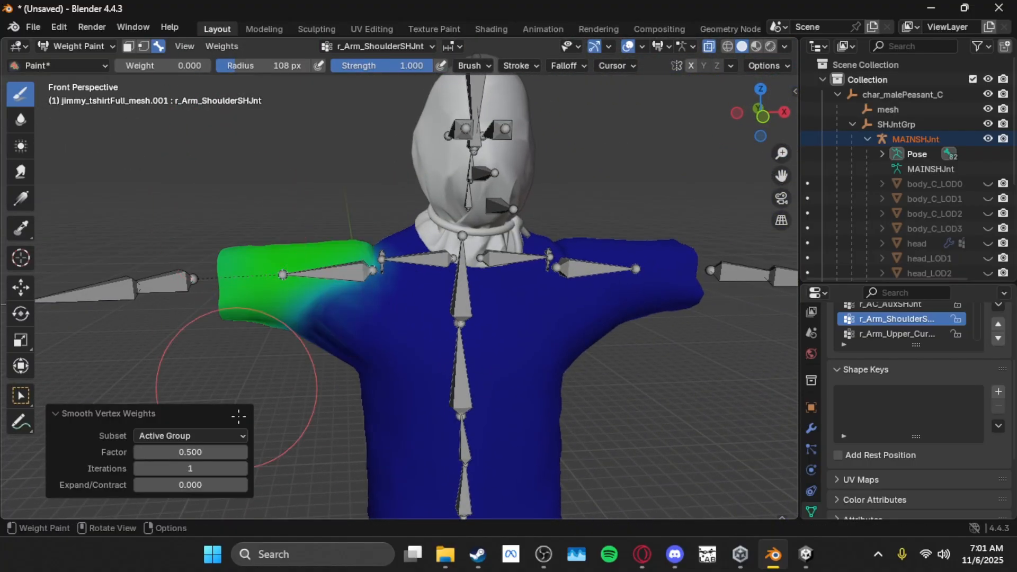
Step: Smooth the T-shirt's vertex weights with the subset set to All Groups, repeating the smoothing three more times
click(193, 436)
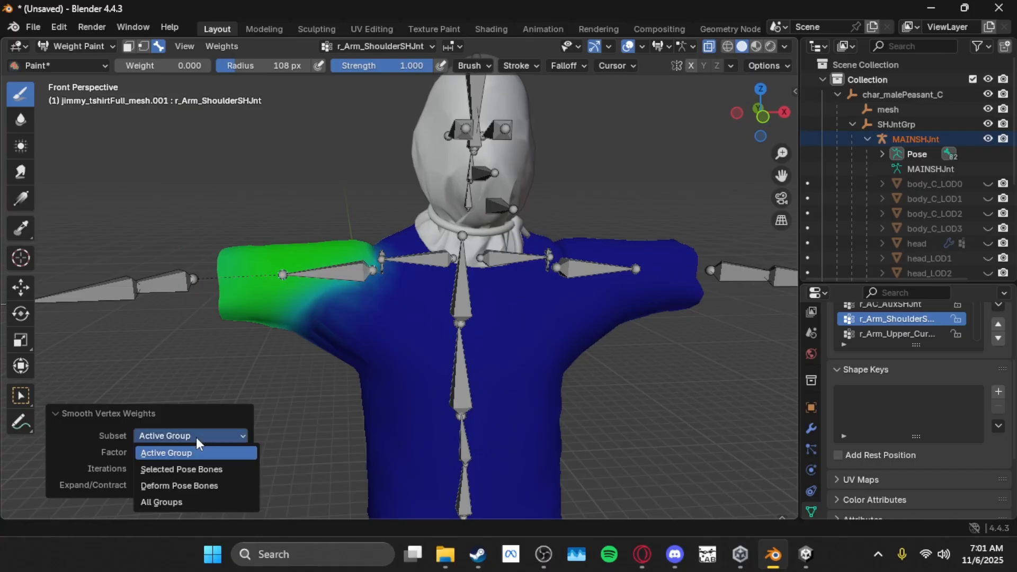
click(167, 502)
click(221, 46)
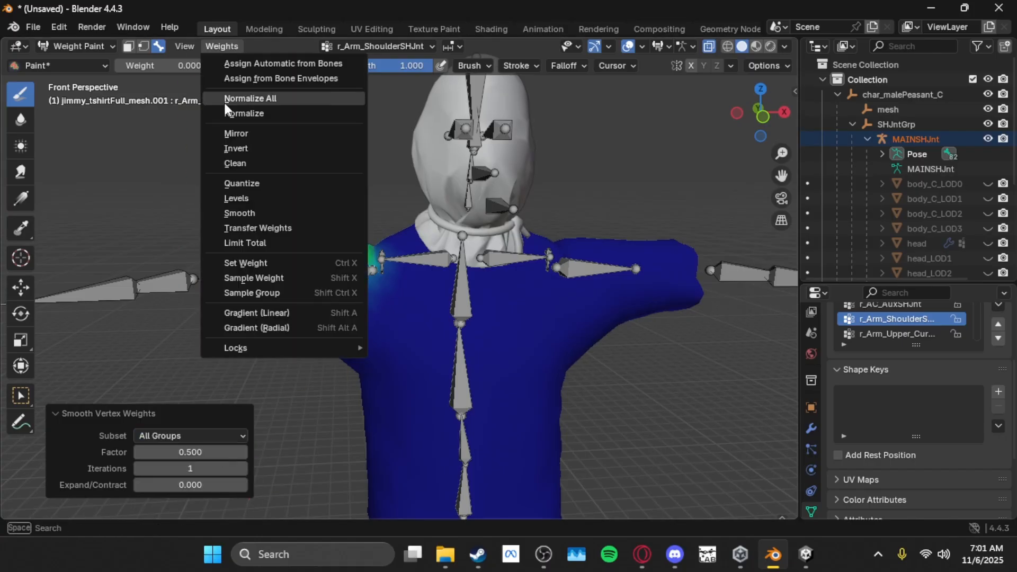
click(229, 211)
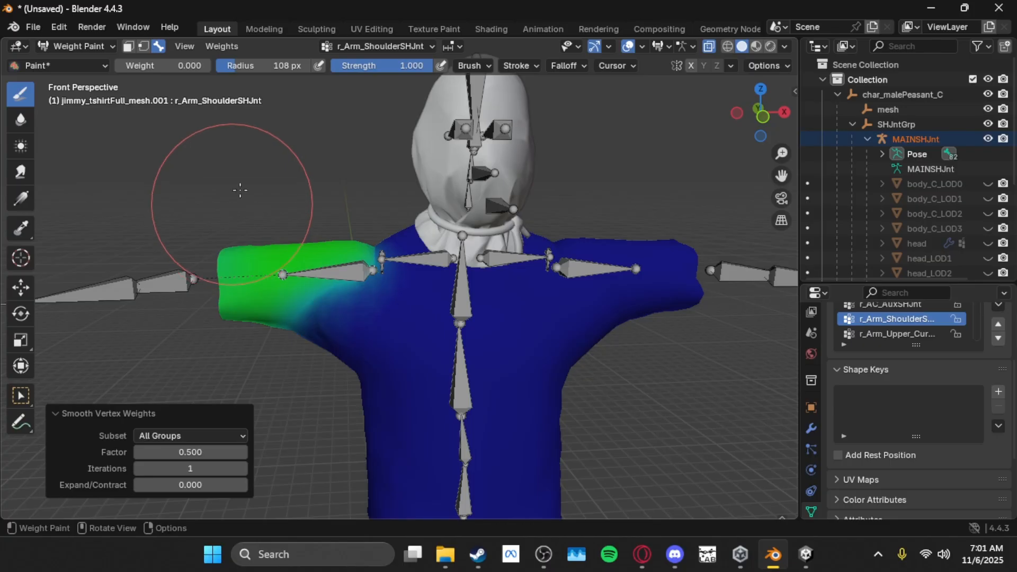
click(221, 46)
click(230, 209)
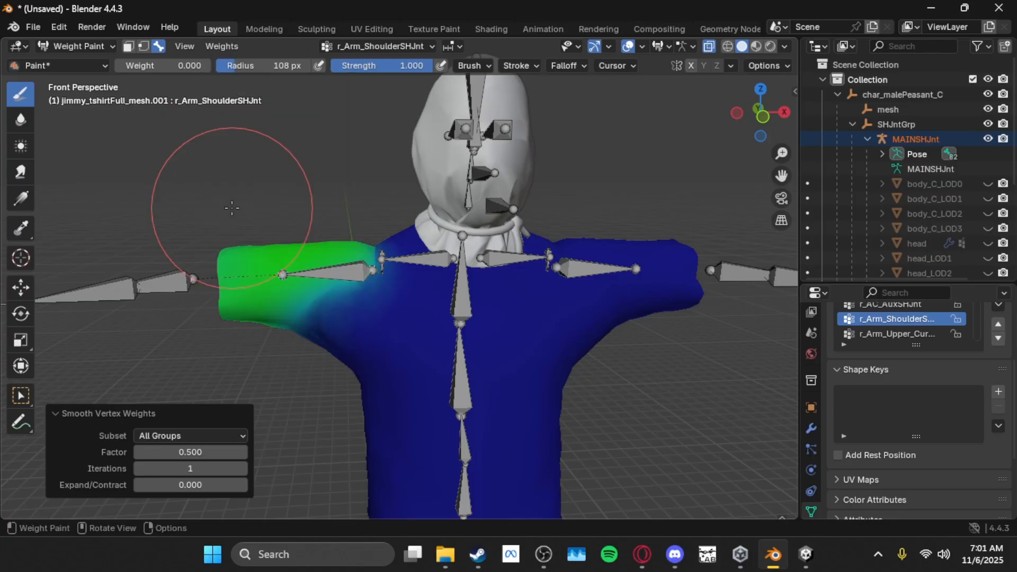
click(221, 46)
click(232, 211)
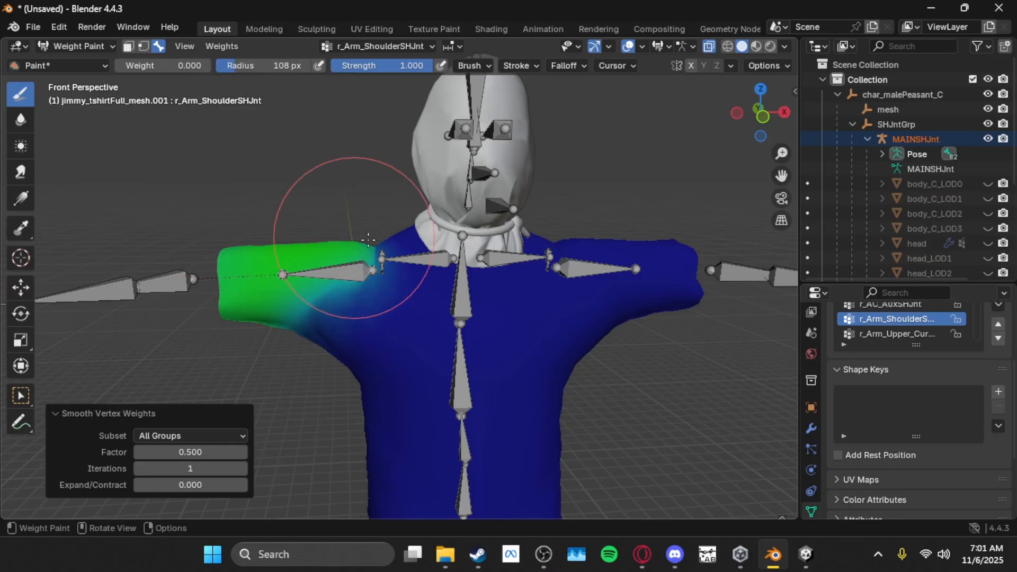
Step: Examine the smoothed shoulder weights around the armpits and across the back of the T-shirt
key(shift+grave)
key(w)
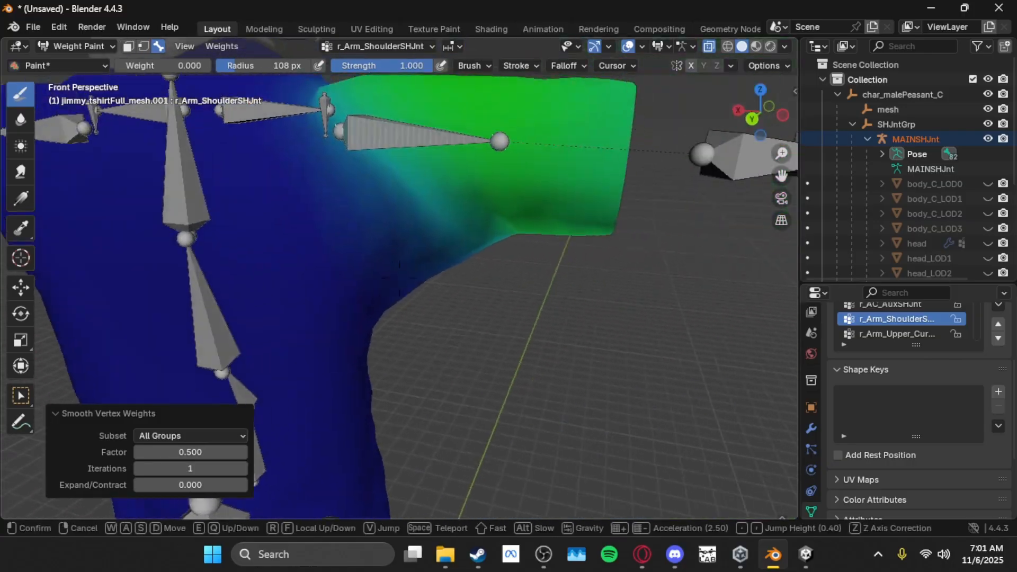
key(s)
key(w)
key(d)
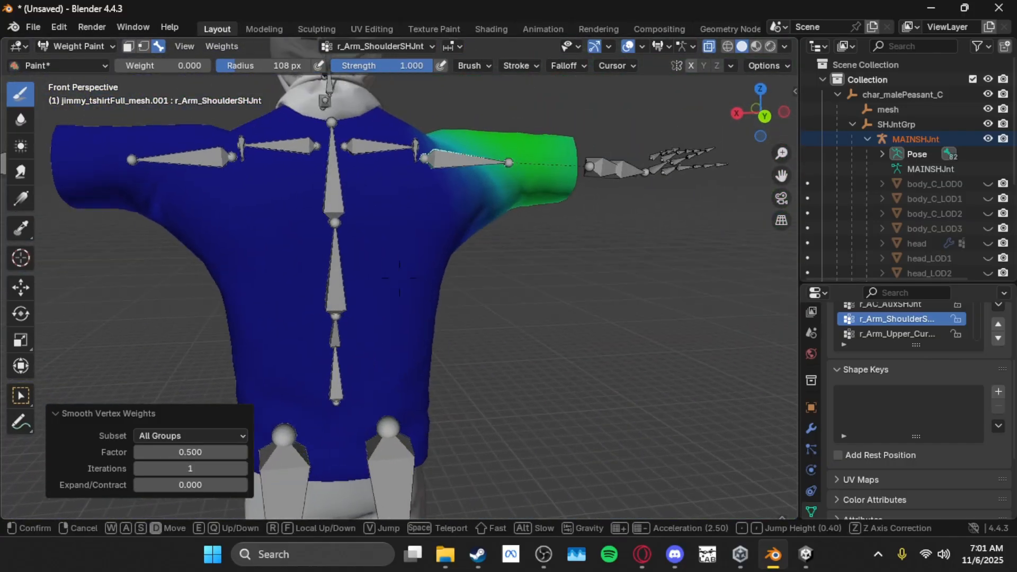
key(s)
key(w)
key(a)
click(382, 245)
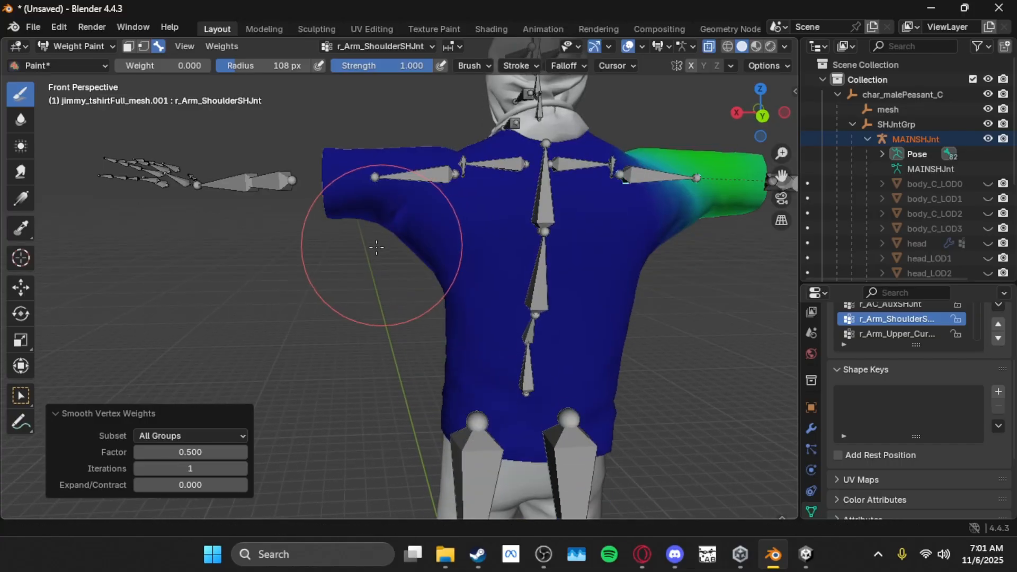
click(56, 414)
key(shift+grave)
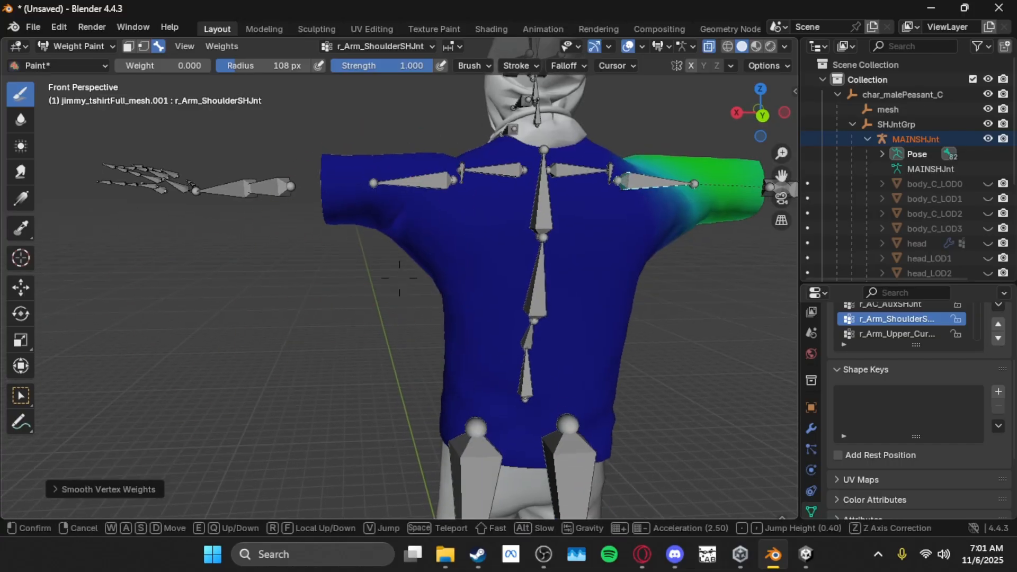
key(s)
key(d)
key(w)
click(385, 201)
Step: Test the shirt's deformation by rotating the l_Arm_ShoulderSHJnt bone downward and forward, cancelling the rotation
alt+click(355, 195)
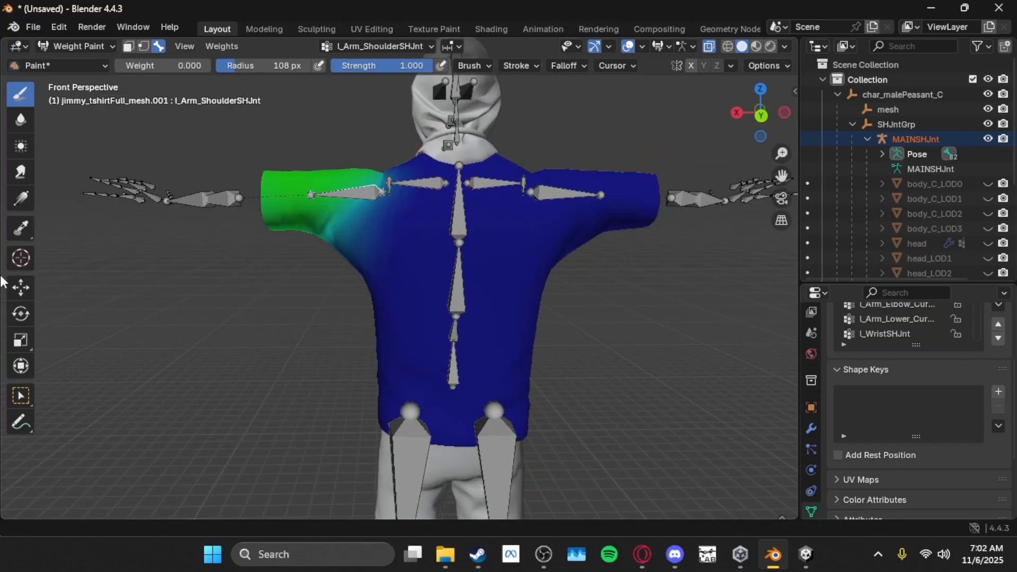
click(20, 314)
drag(428, 159, 368, 126)
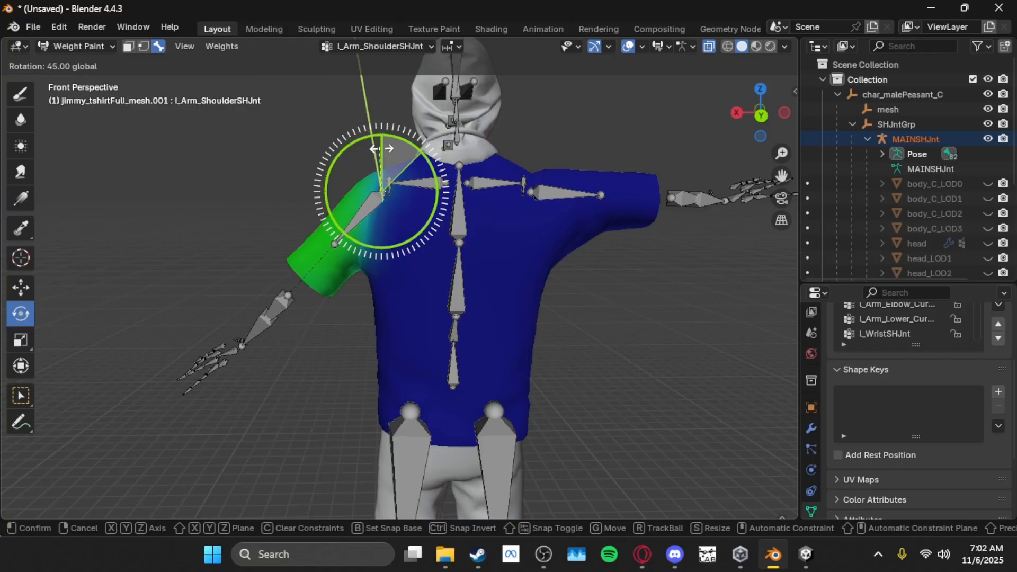
key(Escape)
key(shift+grave)
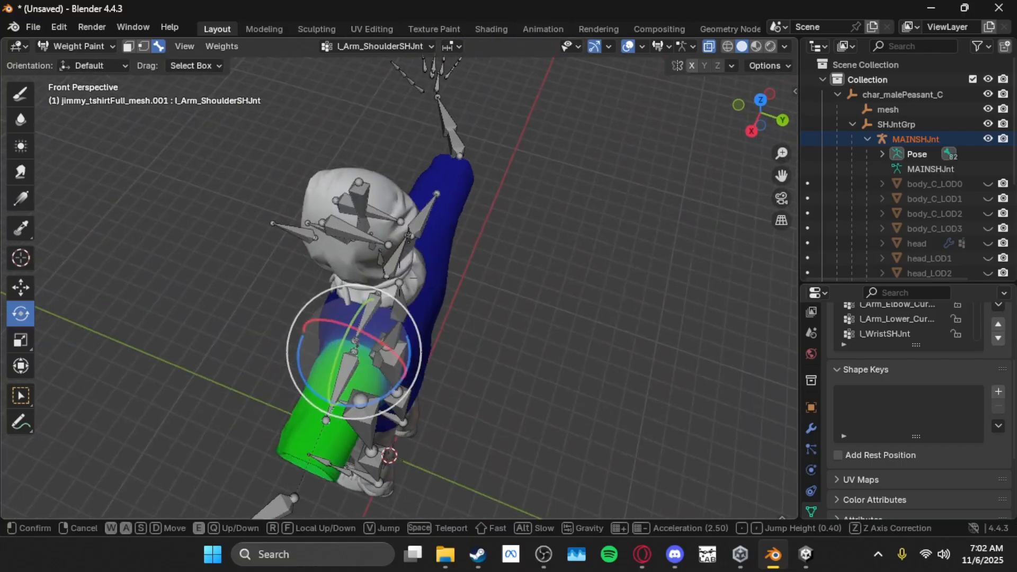
click(360, 193)
drag(482, 265, 216, 294)
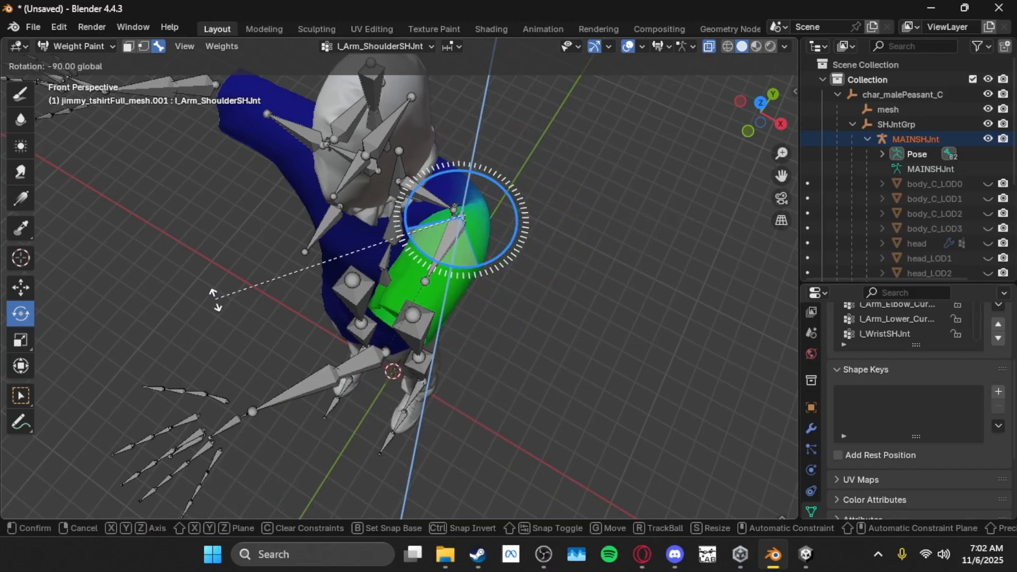
right_click(355, 252)
Step: Test-rotate the Spine_02SHJnt bone, undo the rotation, and inspect its weights on the shirt's torso
middle_drag(547, 169, 438, 243)
click(370, 275)
drag(399, 268, 428, 279)
key(ctrl+z)
click(16, 102)
key(shift+grave)
key(w)
key(d)
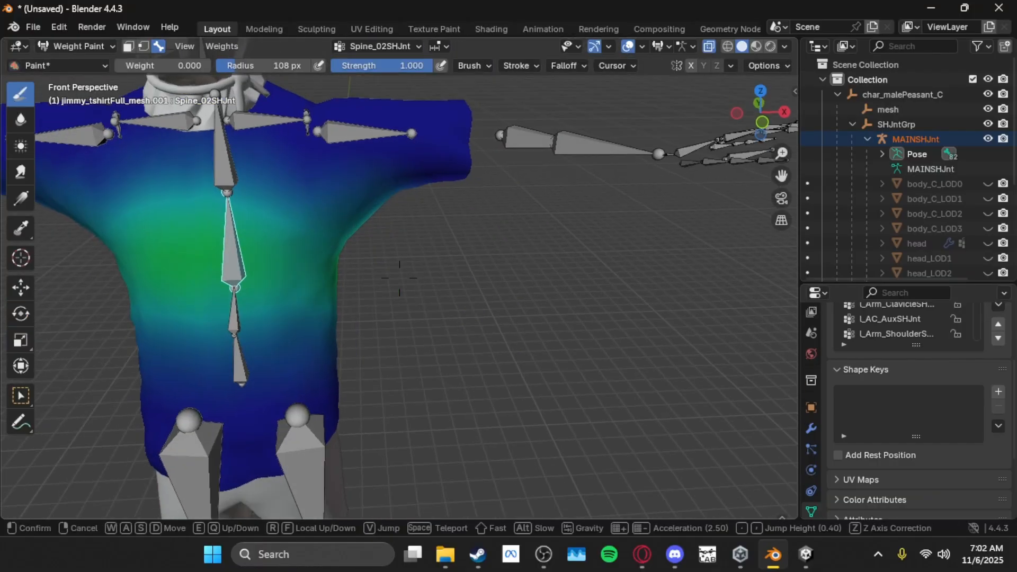
click(386, 254)
Step: Test-rotate the l_Leg_HipSHJnt bone to check the shirt's hem, and undo the rotation
mouse_move(386, 255)
mouse_down()
mouse_move(408, 261)
mouse_move(305, 269)
mouse_move(288, 228)
mouse_move(238, 220)
mouse_move(429, 271)
mouse_move(382, 289)
mouse_up()
key(ctrl+z)
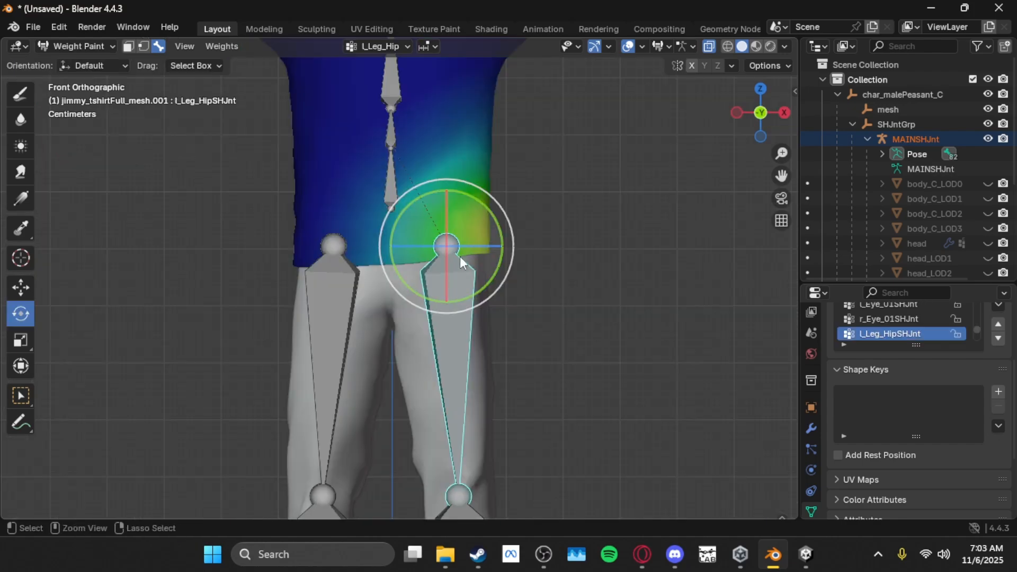
mouse_move(497, 218)
mouse_down()
mouse_move(476, 197)
mouse_move(504, 249)
mouse_move(504, 233)
mouse_move(447, 205)
mouse_move(522, 245)
mouse_move(458, 211)
mouse_move(482, 224)
mouse_up()
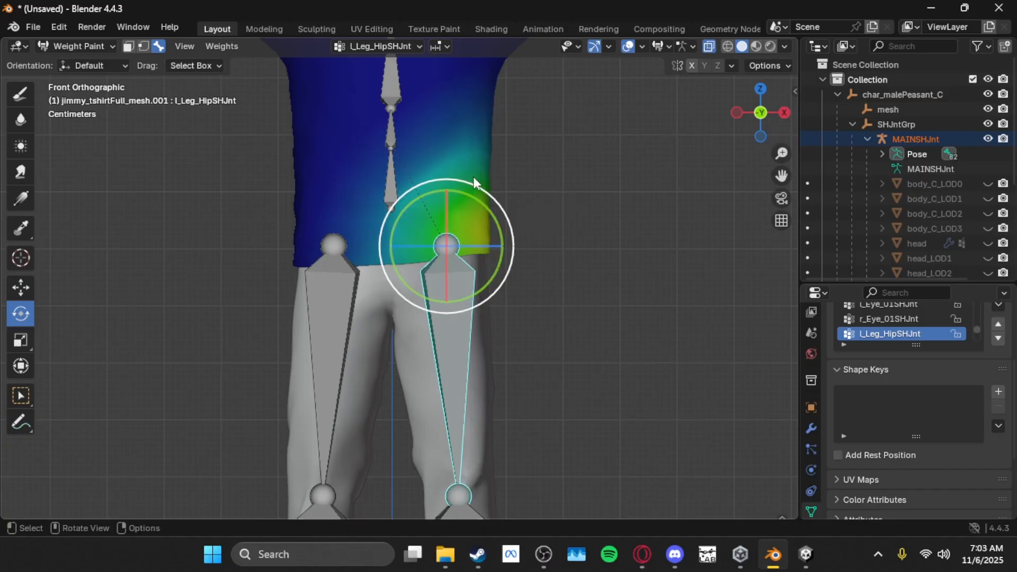
Step: Paint zero weight for l_Leg_HipSHJnt over the lower front and back of the T-shirt
click(19, 93)
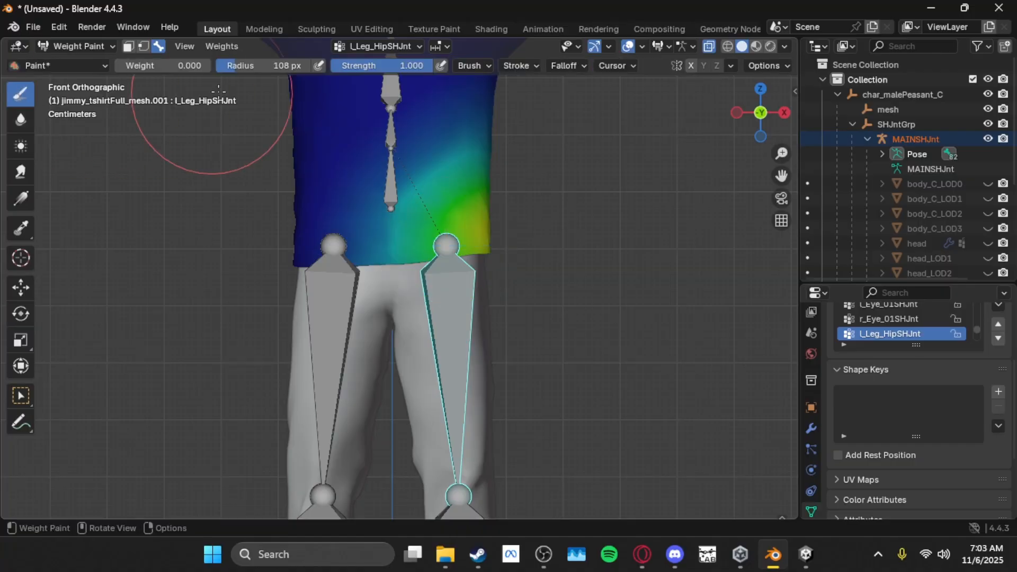
mouse_move(505, 185)
mouse_down()
mouse_move(452, 181)
mouse_move(483, 143)
mouse_move(517, 225)
mouse_move(487, 126)
mouse_up()
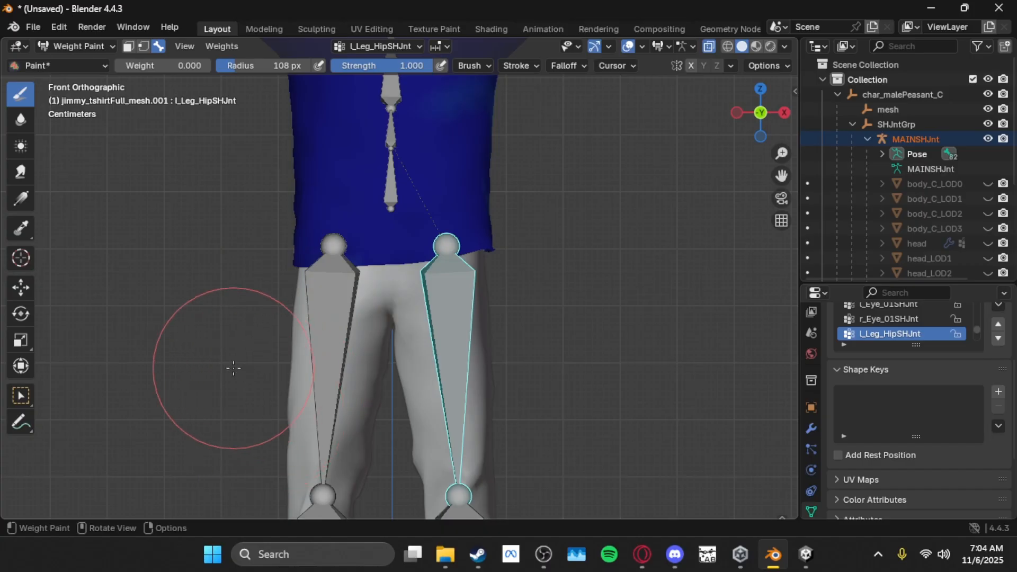
key(shift+grave)
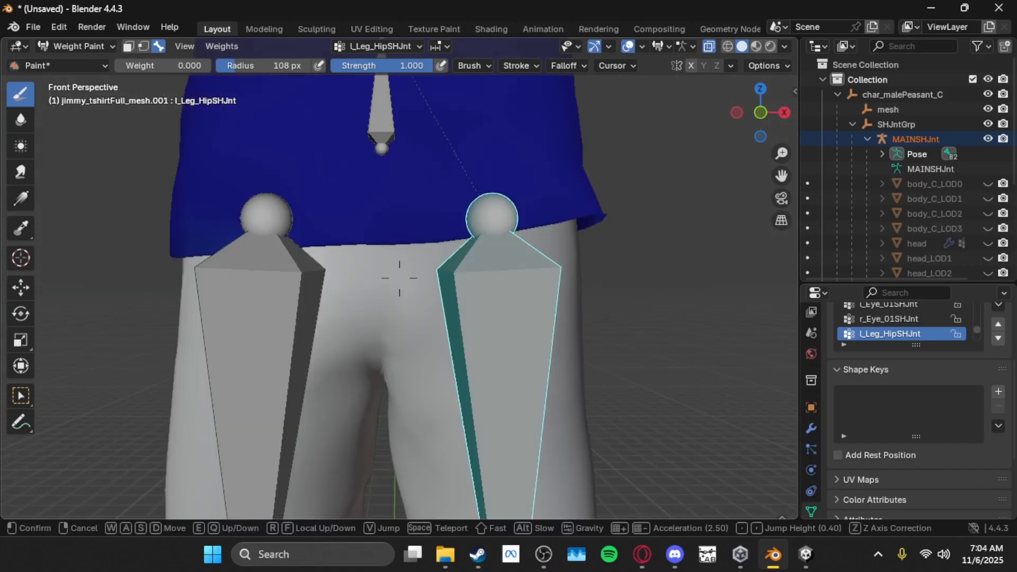
key(d)
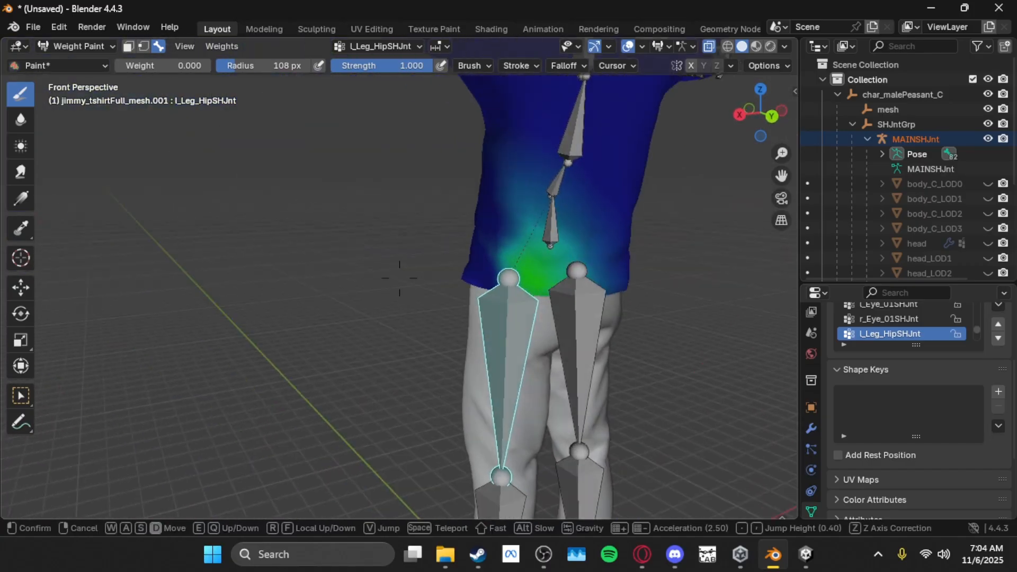
click(356, 370)
drag(519, 269, 323, 256)
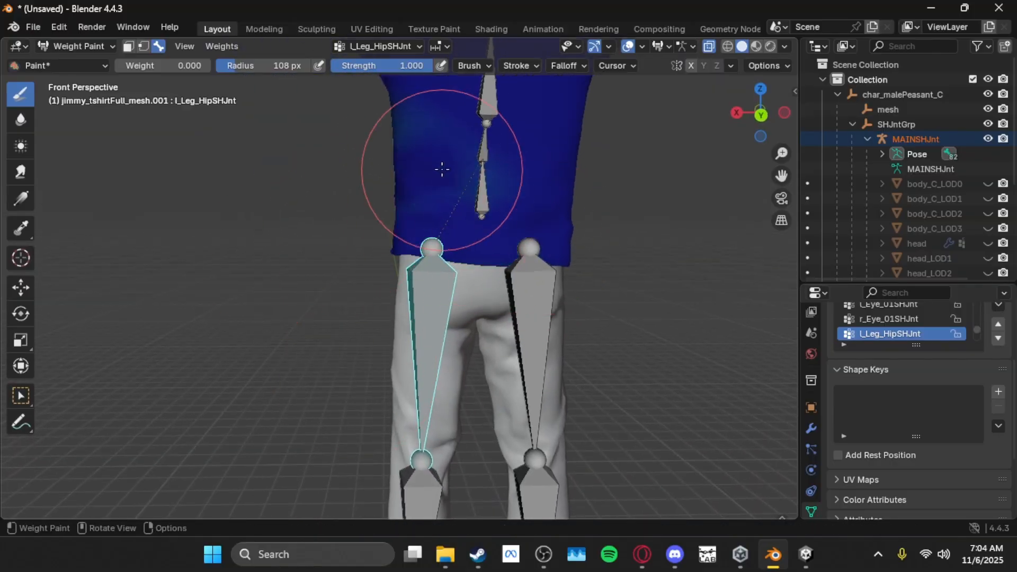
Step: Paint zero weight for r_Leg_HipSHJnt over the lower back and front of the T-shirt
ctrl+click(522, 270)
drag(538, 238, 499, 227)
key(shift+grave)
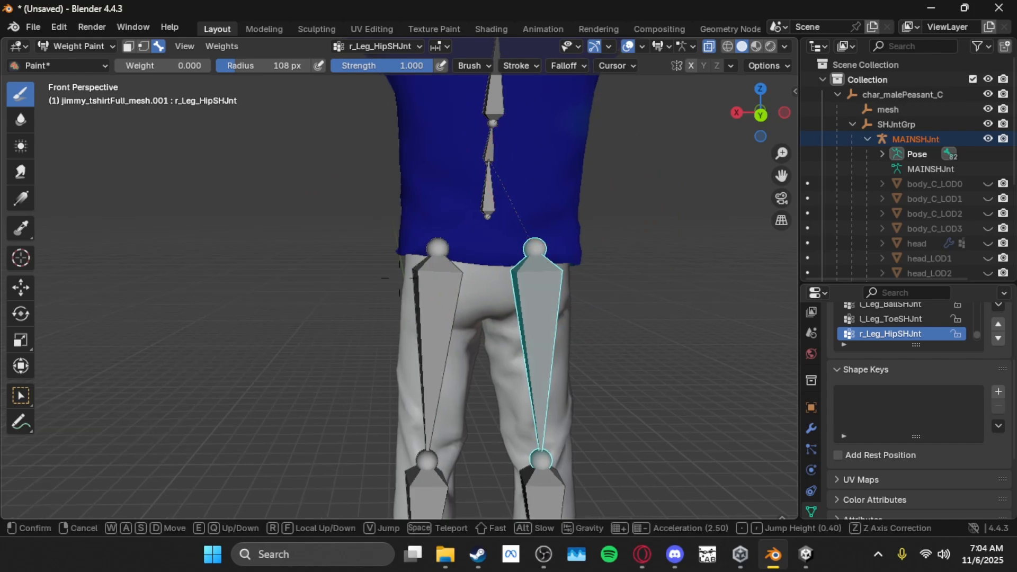
key(d)
click(668, 175)
mouse_move(287, 291)
mouse_down()
mouse_move(493, 237)
mouse_move(329, 205)
mouse_move(422, 136)
mouse_move(273, 122)
mouse_up()
middle_drag(273, 123, 331, 137)
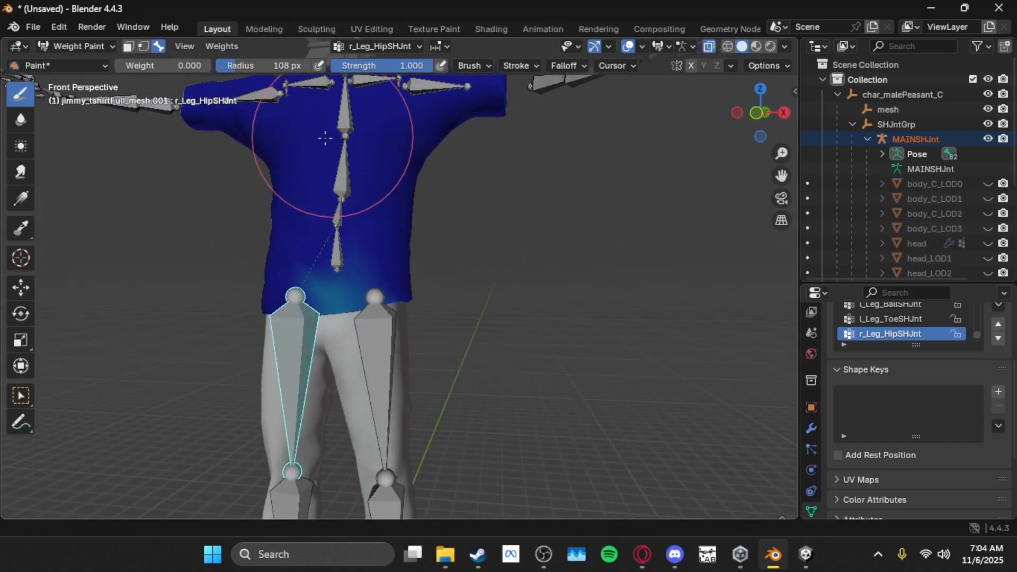
click(322, 296)
Step: Inspect the shirt's hem and the leg bones down to r_Leg_KneeSHJnt for leftover T-shirt weights
key(shift+grave)
key(q)
key(a)
key(w)
key(s)
click(309, 278)
ctrl+shift+click(382, 229)
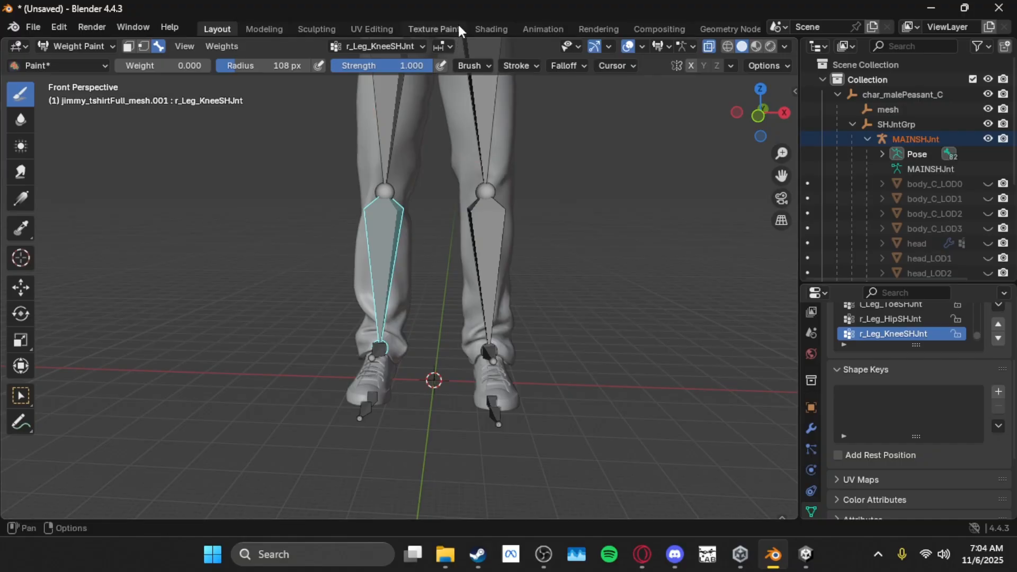
key(ctrl+shift+Tab)
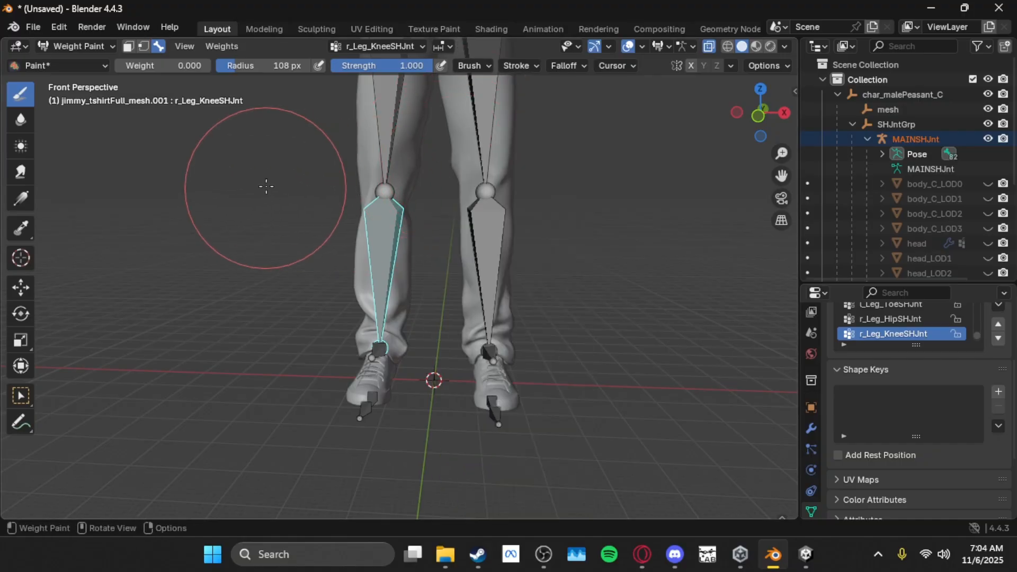
key(shift+grave)
key(e)
key(a)
key(s)
click(300, 177)
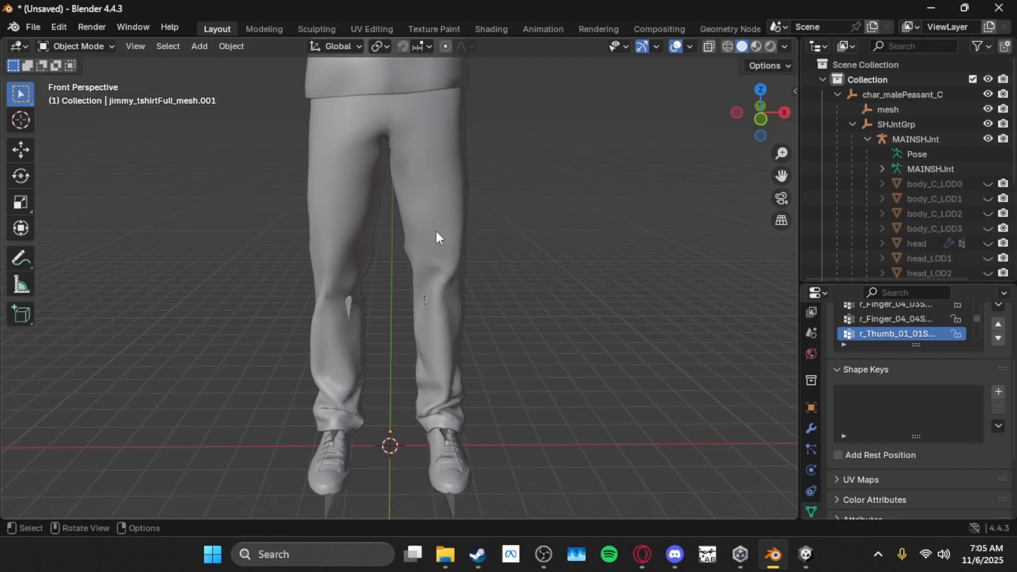
Step: Parent the jeans mesh to the MAINSHJnt armature with automatic weights
click(428, 300)
shift+click(423, 301)
click(426, 297)
shift+click(424, 299)
click(426, 281)
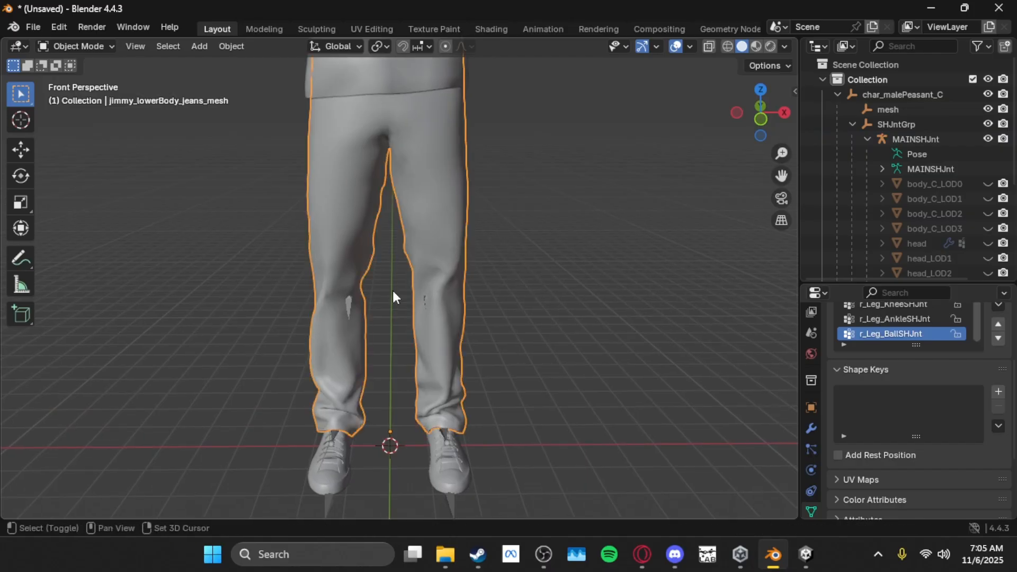
shift+click(350, 301)
key(ctrl+p)
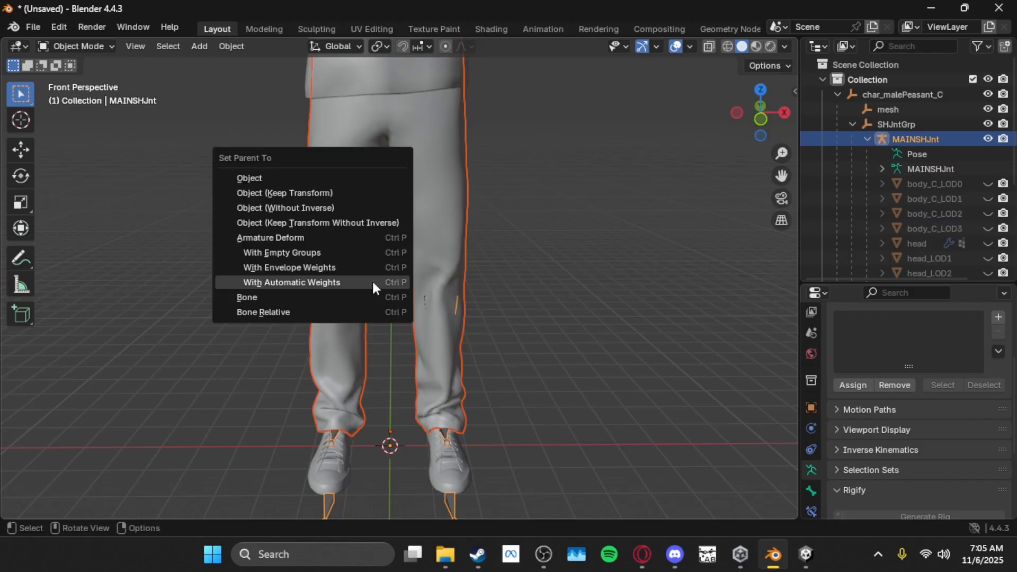
click(374, 283)
click(503, 449)
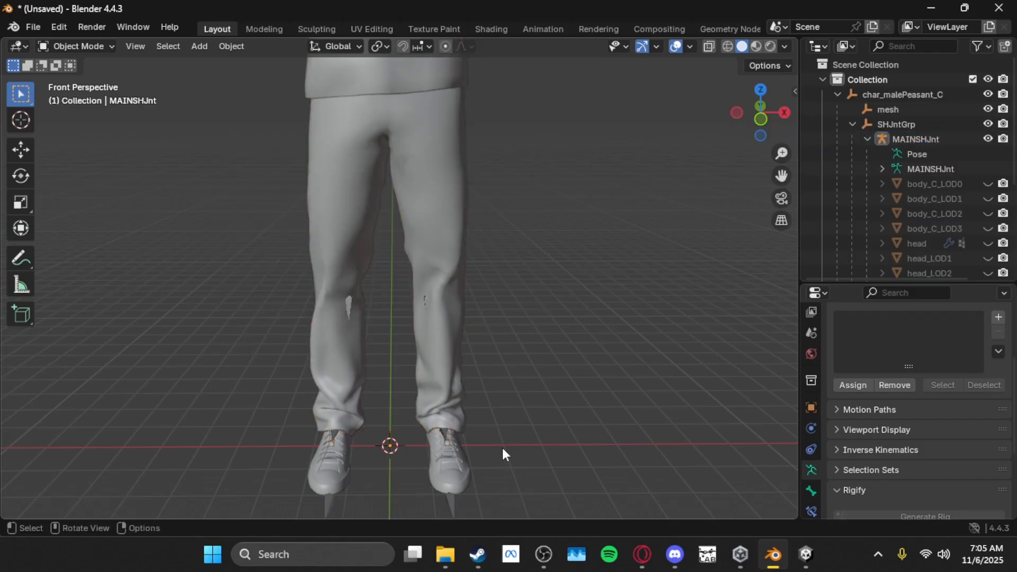
Step: Put the MAINSHJnt armature in Pose Mode and show its bones through the clothing
click(452, 504)
click(61, 50)
click(72, 96)
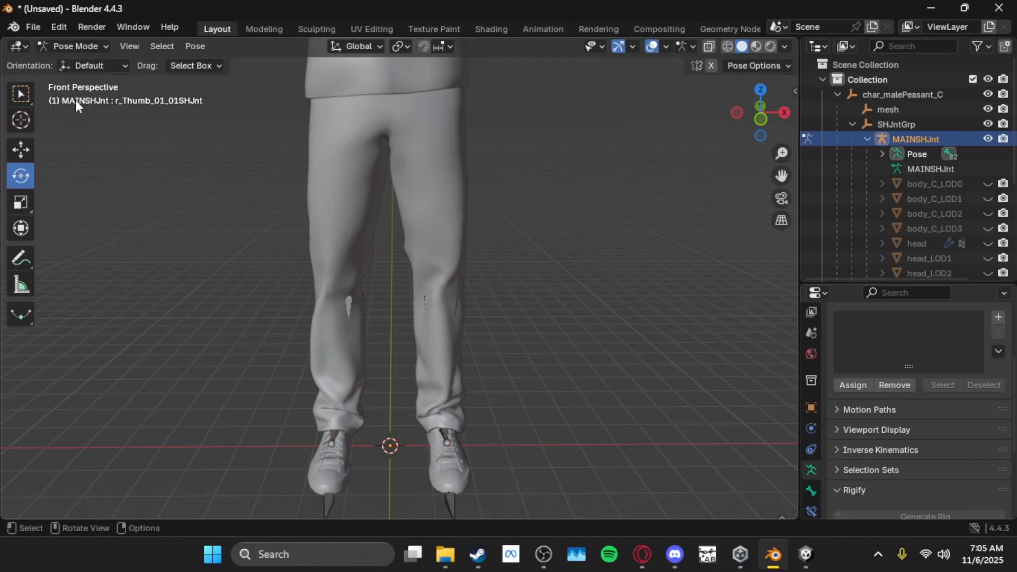
key(alt+z)
Step: Test-rotate the l_Leg_HipSHJnt bone, inspect how the jeans and shirt deform around the hip, and undo the rotation
click(439, 220)
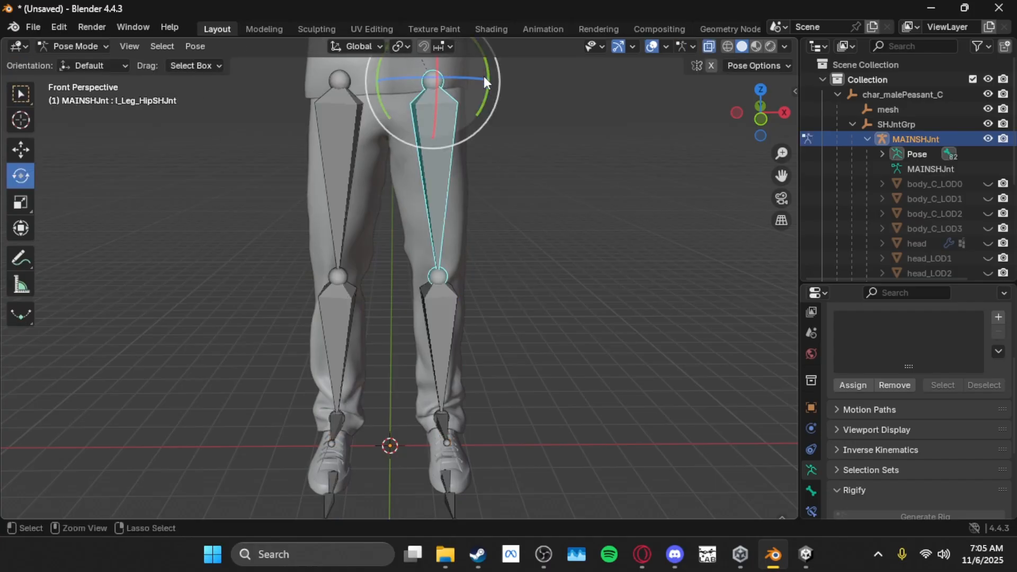
drag(486, 98, 430, 153)
key(shift+grave)
key(e)
key(w)
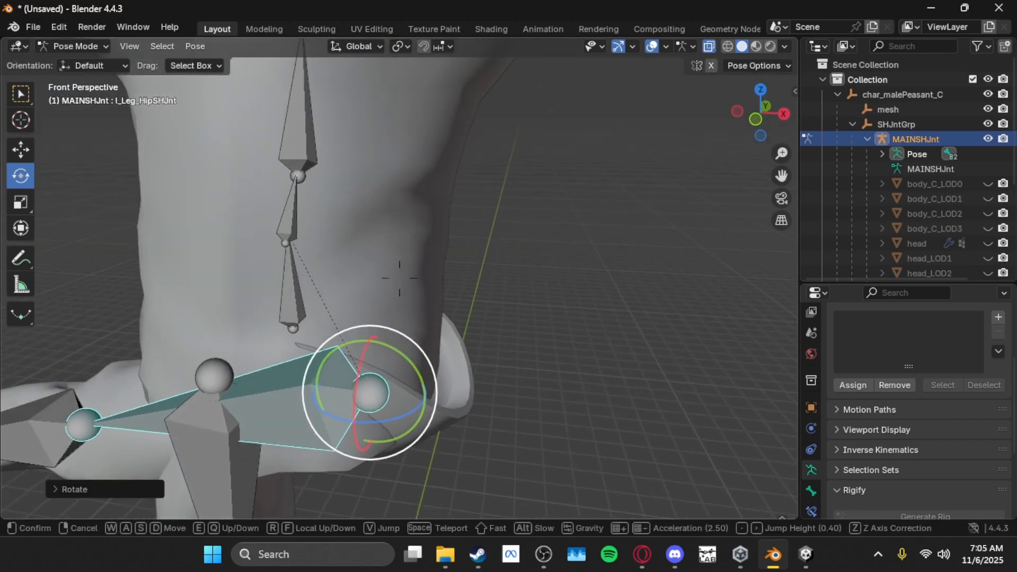
key(s)
key(q)
click(440, 136)
key(ctrl+z)
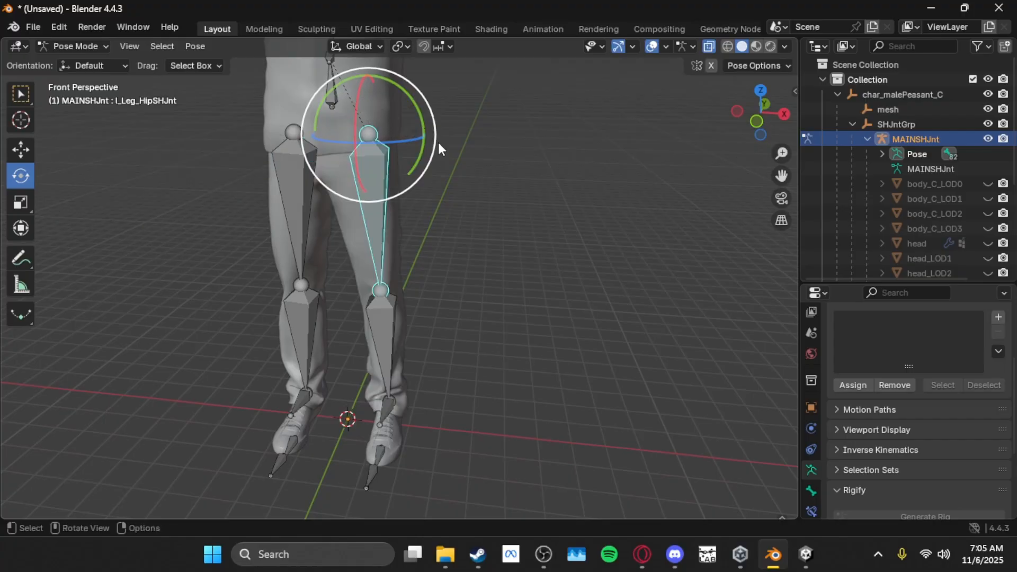
Step: Test-rotate the r_Leg_HipSHJnt bone to check how the jeans and shirt deform, and undo the rotation
key(shift+grave)
key(w)
click(444, 148)
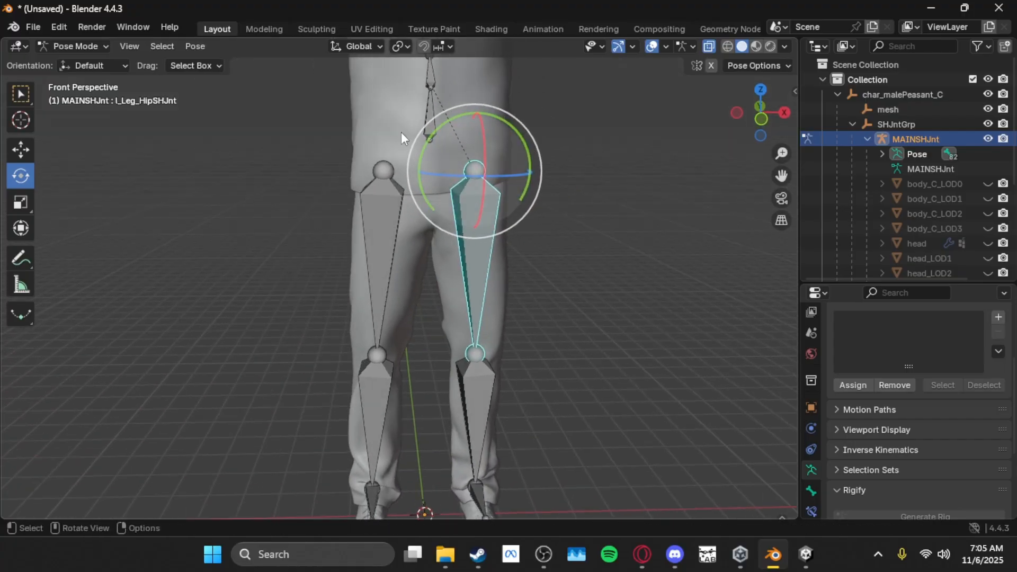
key(shift+grave)
click(454, 144)
click(399, 179)
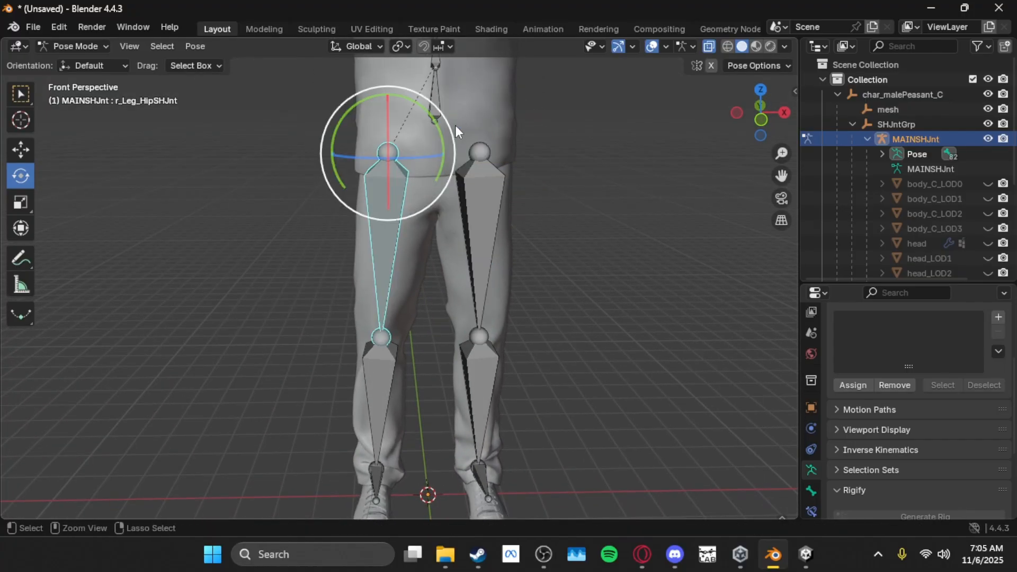
ctrl+drag(432, 119, 508, 151)
key(ctrl+z)
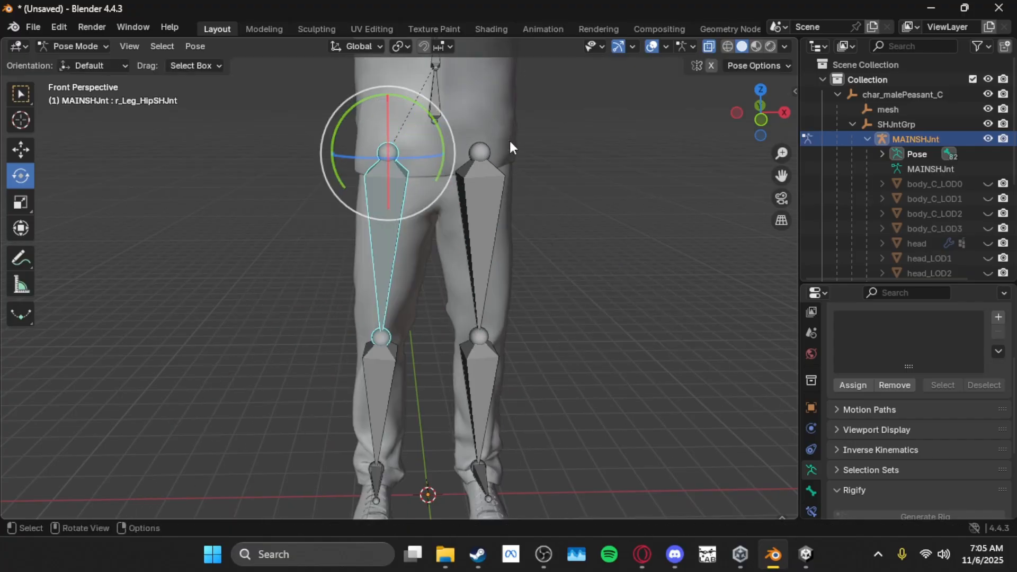
Step: Test-bend the l_Leg_KneeSHJnt bone about 85 degrees from a side view to check the jeans, and cancel the rotation
click(491, 339)
key(shift+grave)
key(d)
click(429, 192)
ctrl+drag(429, 190, 359, 137)
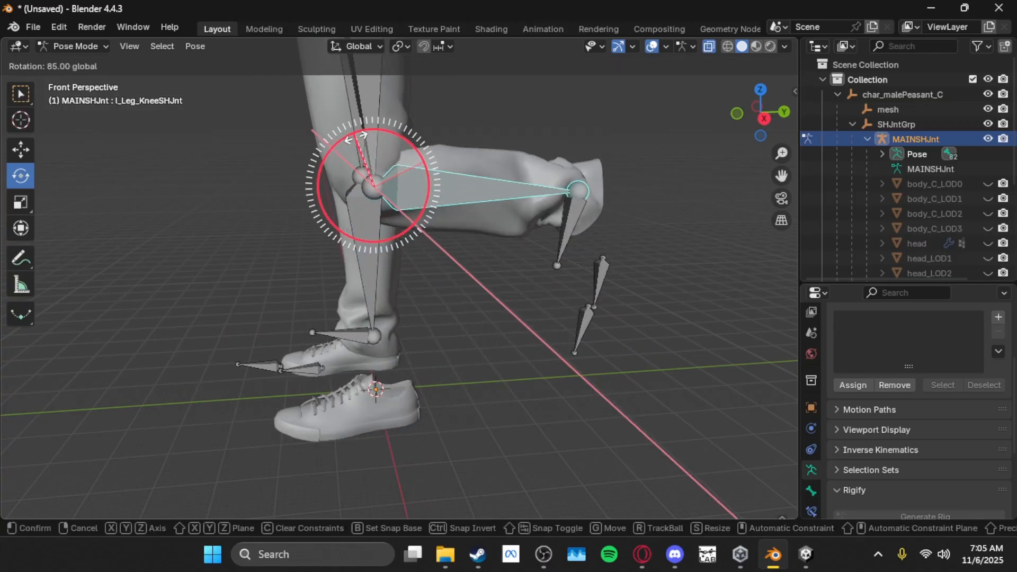
key(Escape)
Step: Test-rotate the l_Leg_AnkleSHJnt and l_Leg_BallSHJnt bones to check the trouser cuff and shoe, cancelling each rotation
click(343, 420)
click(344, 385)
mouse_move(421, 341)
ctrl+mouse_down()
mouse_move(407, 341)
mouse_move(438, 350)
ctrl+mouse_up()
right_click(438, 350)
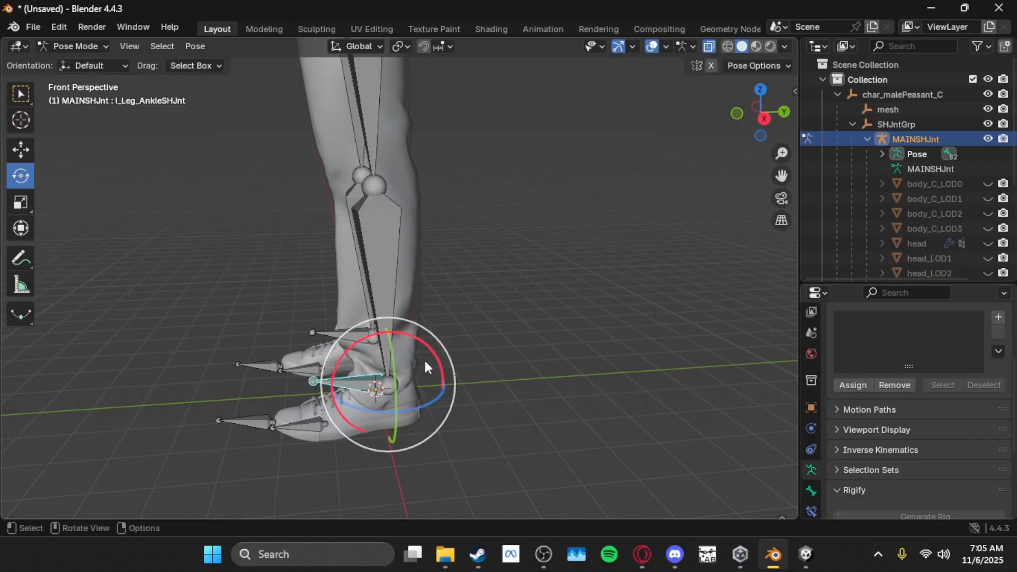
click(300, 425)
ctrl+drag(356, 382, 361, 410)
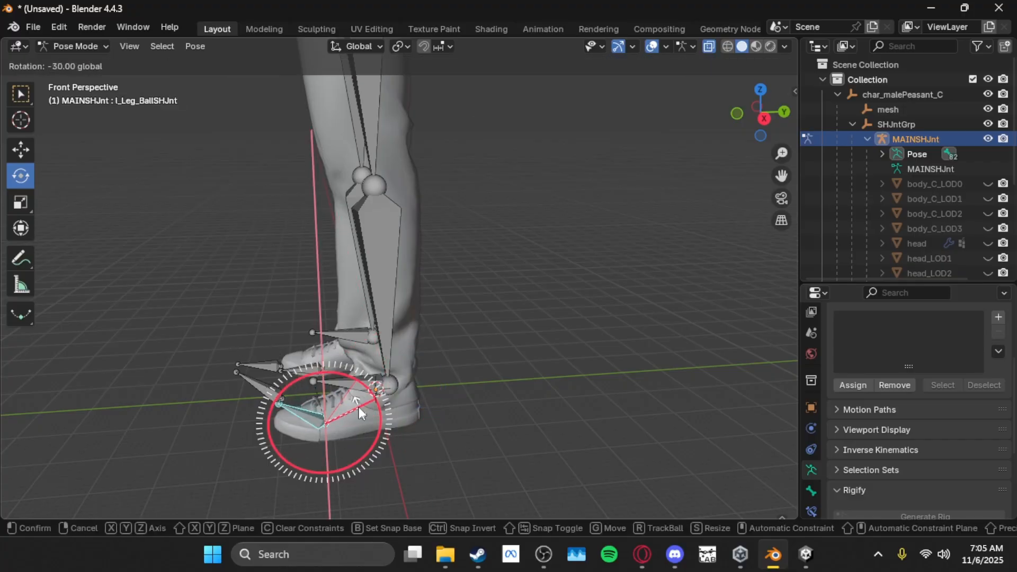
right_click(361, 410)
Step: Return to Object Mode and hide the jimmy_tshirtFull_mesh.001 T-shirt to expose the jeans' waist
key(shift+grave)
key(e)
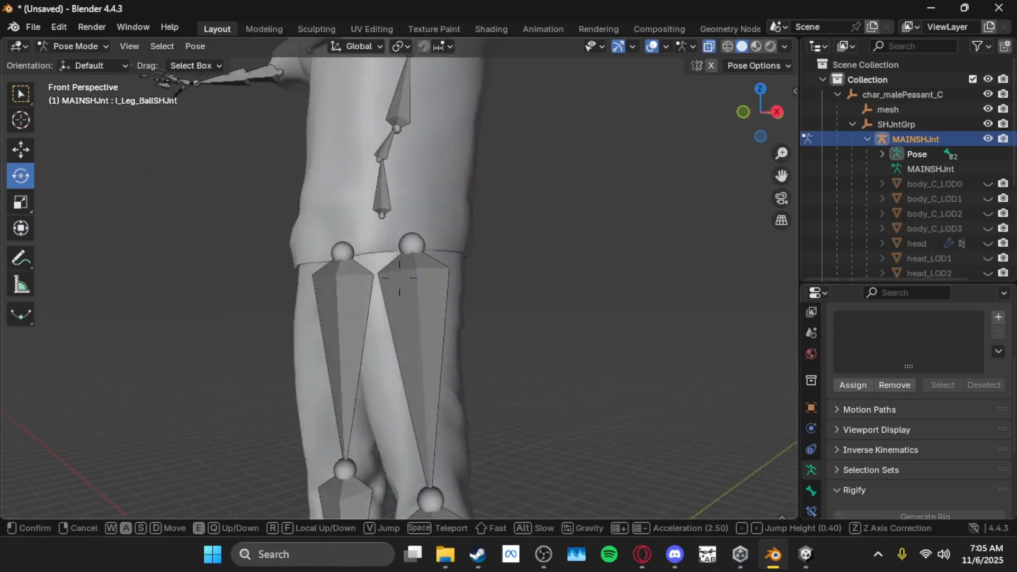
key(q)
click(376, 190)
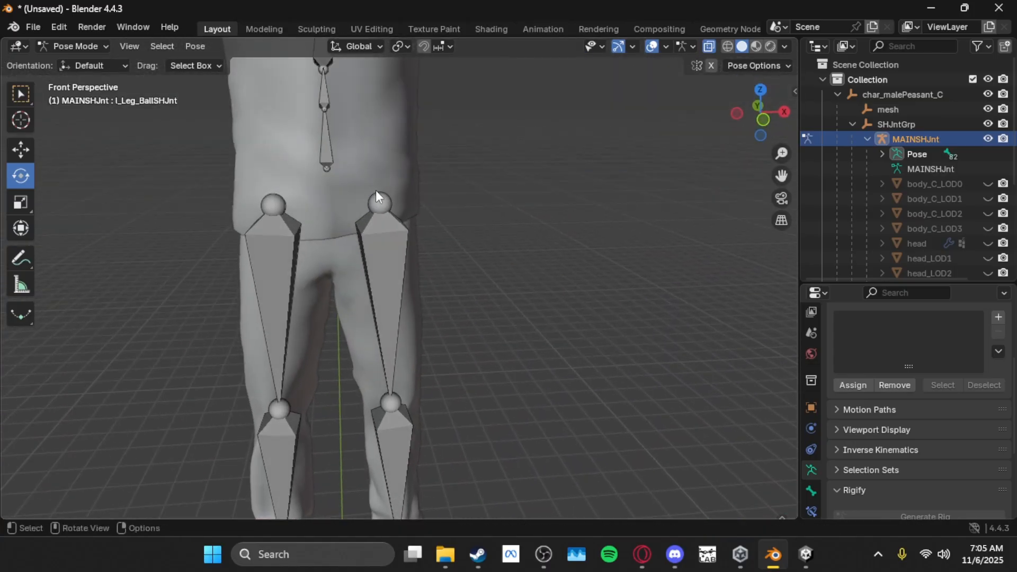
click(74, 47)
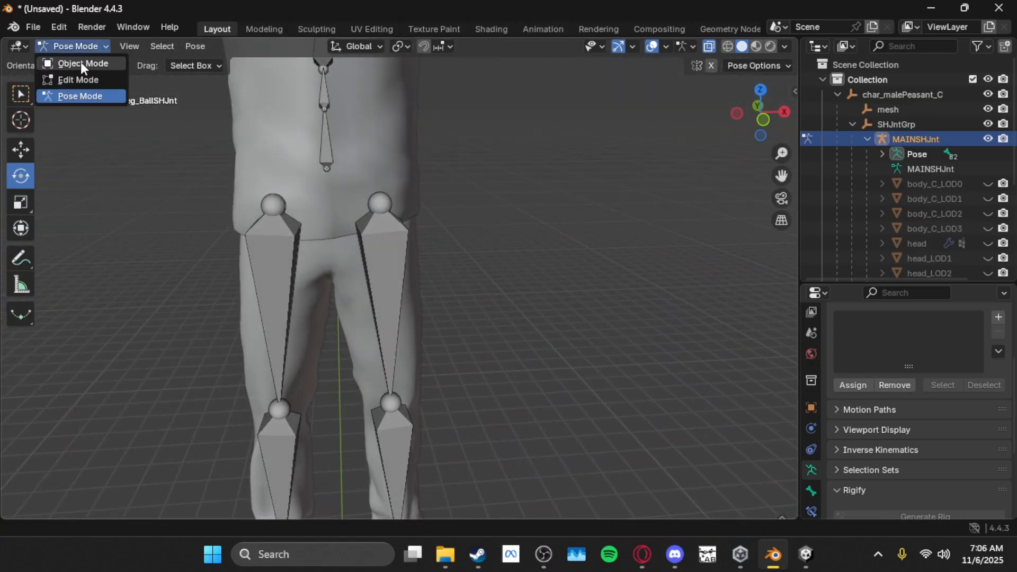
click(80, 62)
click(386, 154)
scroll(970, 237, down, 5)
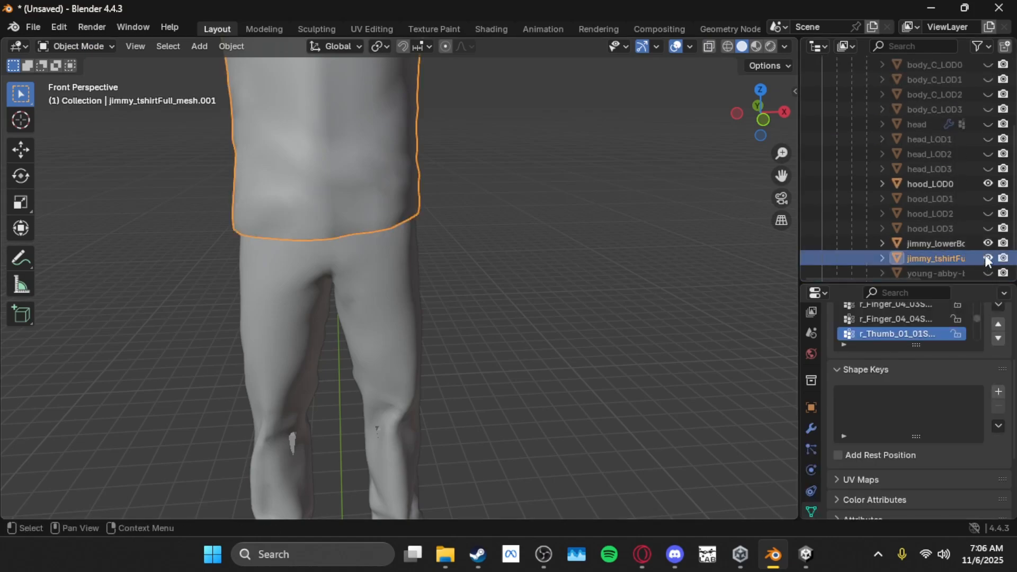
click(988, 258)
Step: Select the armature together with the jeans mesh, jeans active, and enter Weight Paint mode
key(q)
click(428, 183)
click(405, 188)
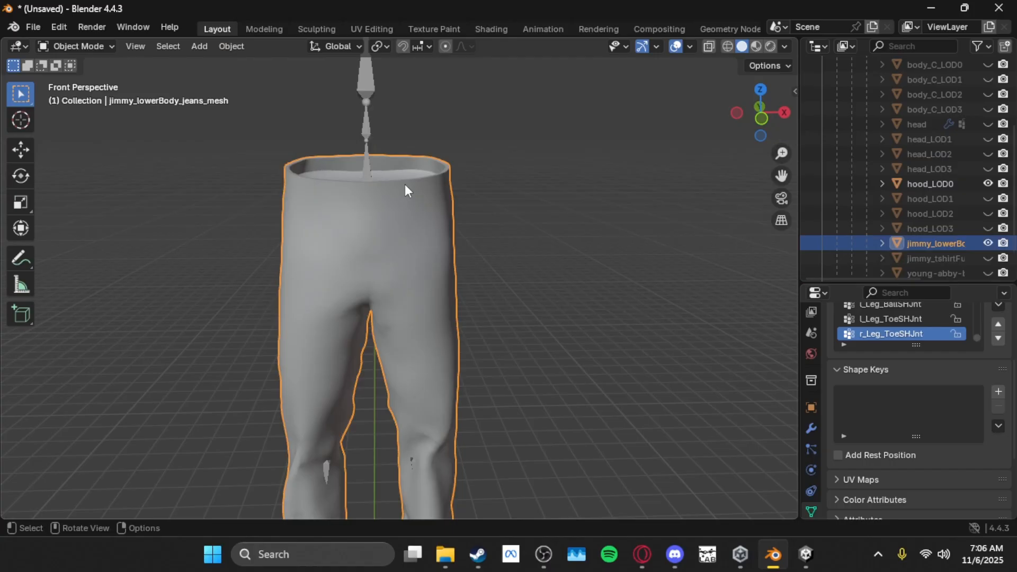
click(368, 126)
shift+click(448, 190)
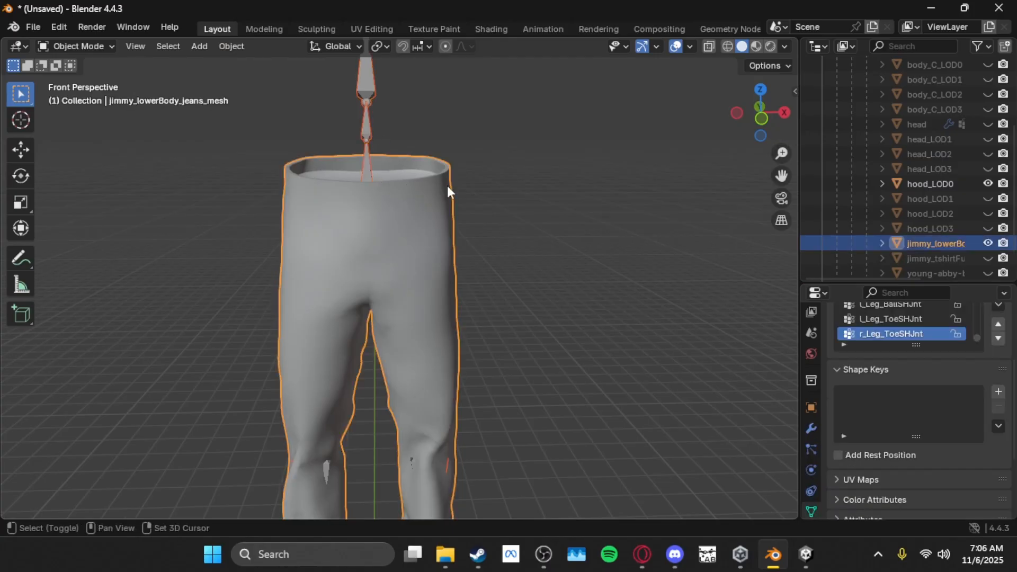
click(100, 46)
click(80, 126)
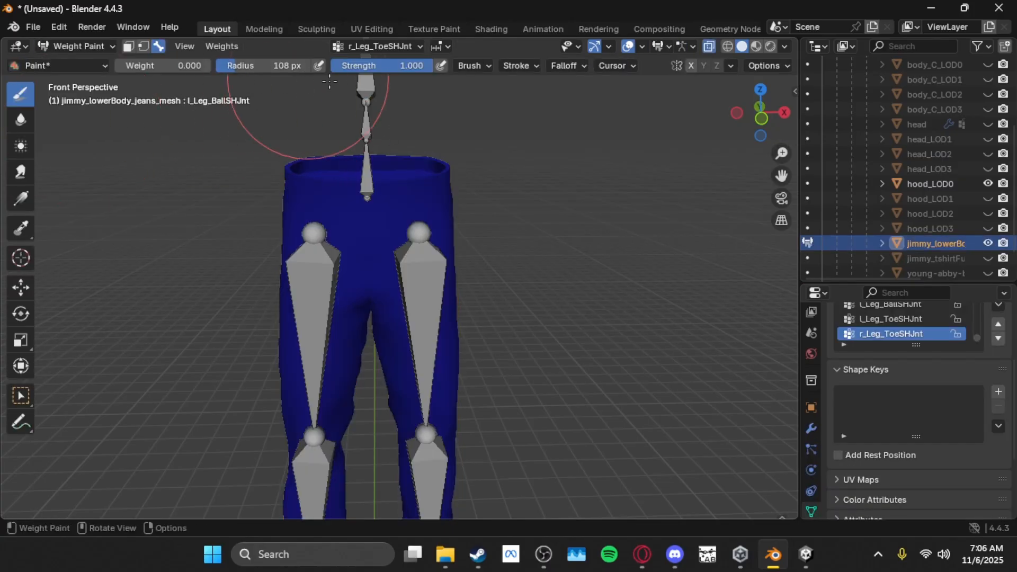
Step: Paint zero weight for the l_Leg_HipSHJnt bone around the jeans' waistband at strength 1.000, checking the sides and back
ctrl+click(438, 321)
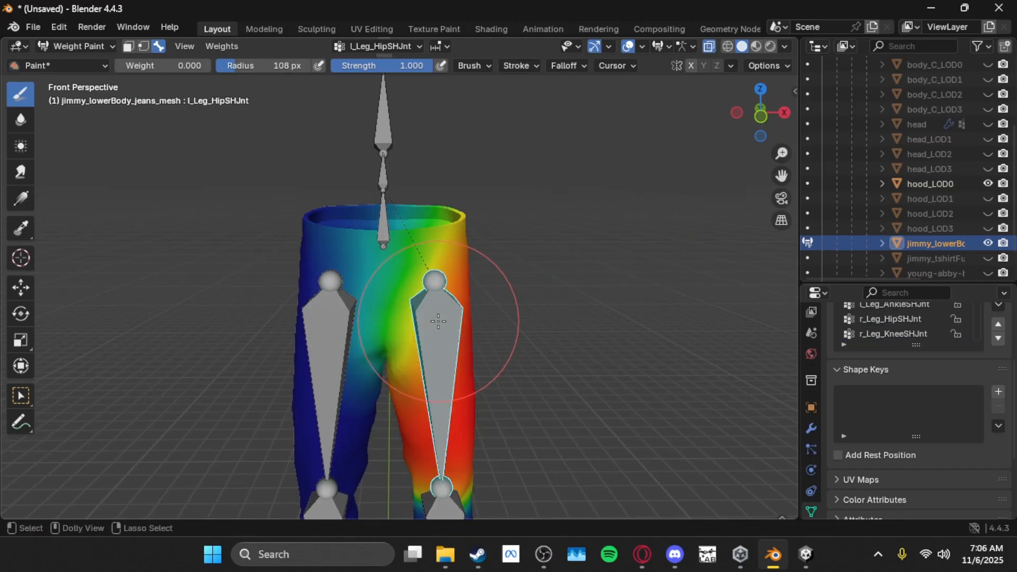
key(shift+grave)
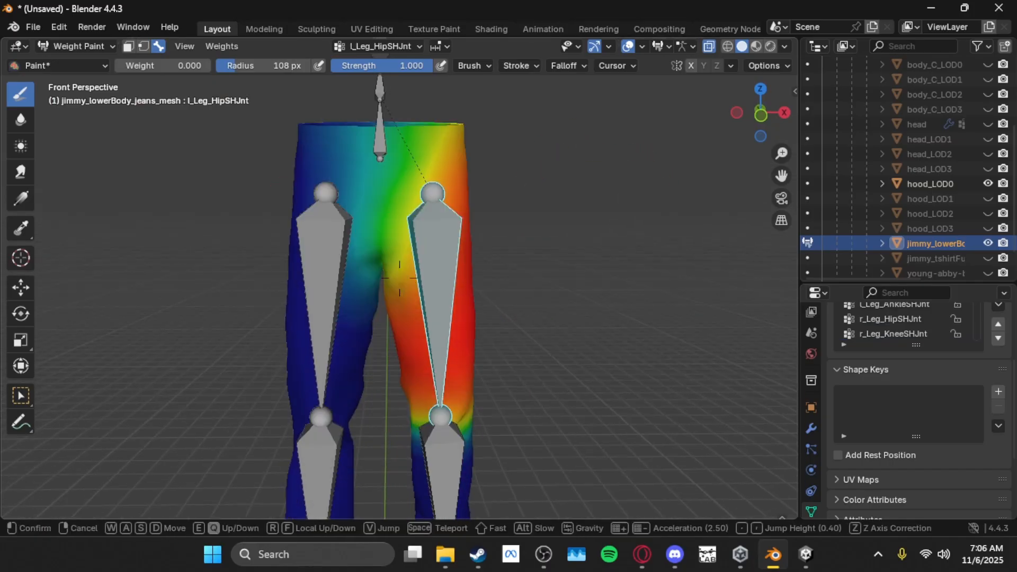
click(399, 278)
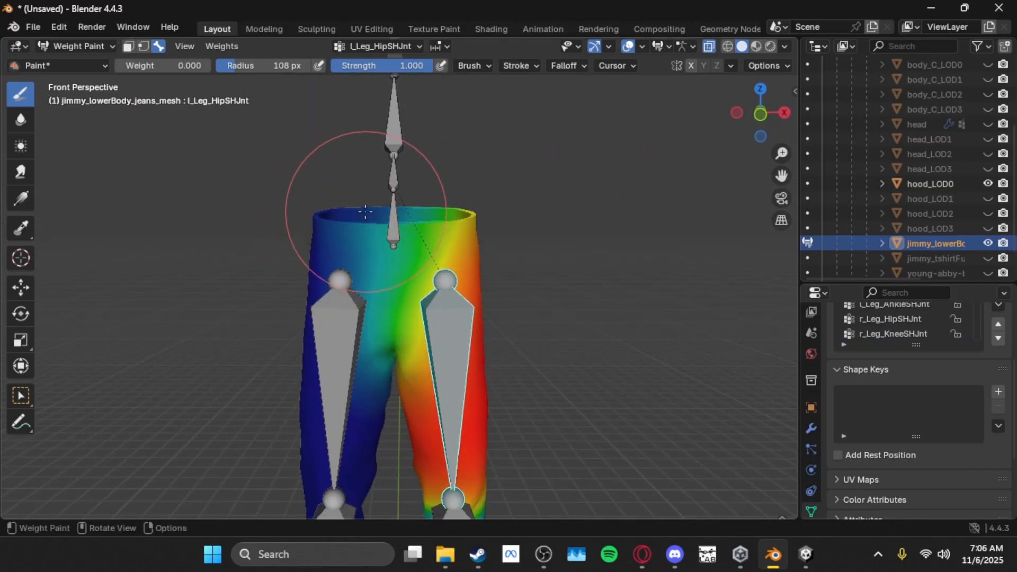
mouse_move(327, 258)
mouse_down()
mouse_move(391, 219)
mouse_move(478, 236)
mouse_move(443, 215)
mouse_move(464, 234)
mouse_move(465, 217)
mouse_up()
key(shift+grave)
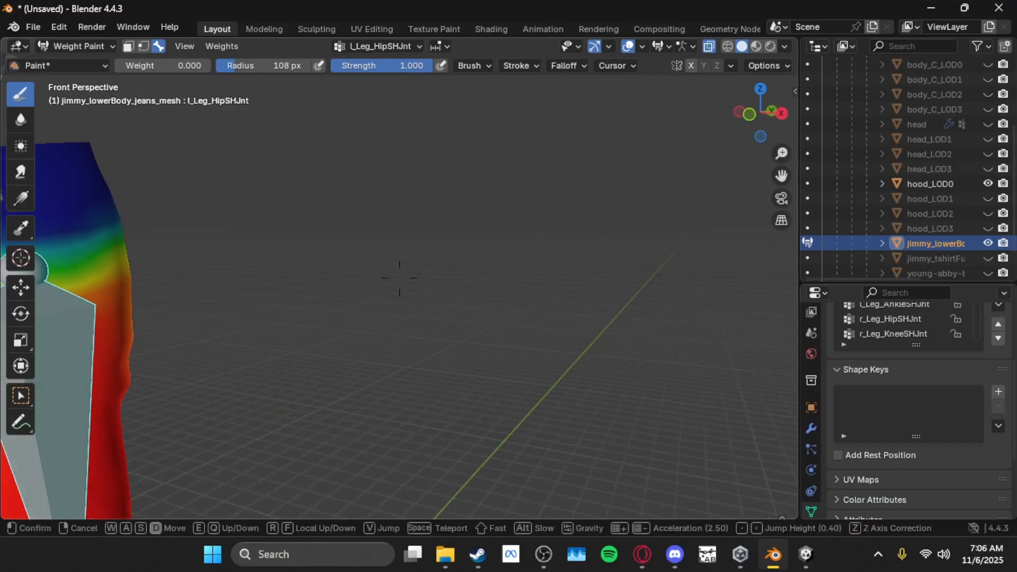
key(d)
key(e)
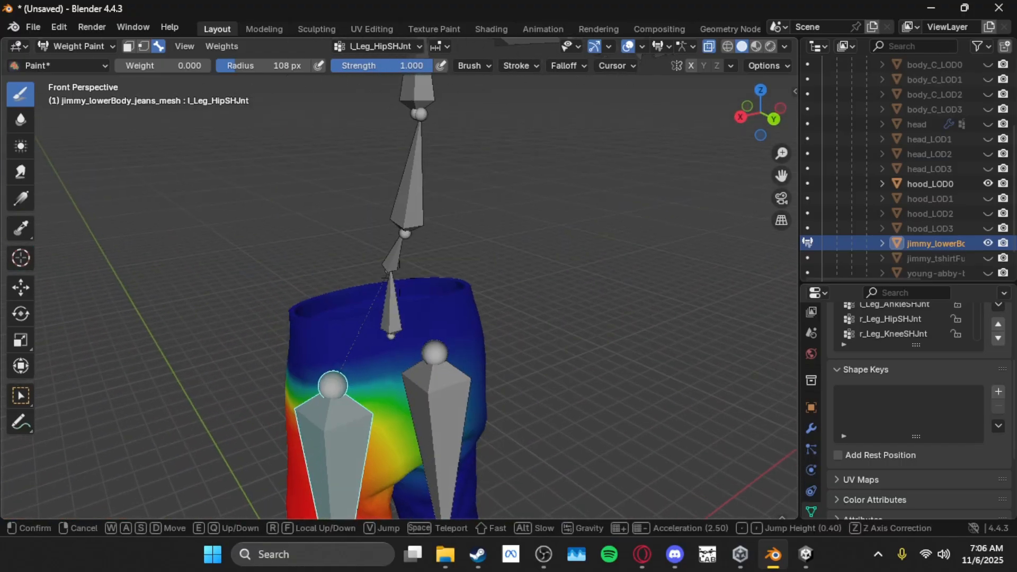
key(w)
key(a)
key(d)
key(q)
key(s)
click(445, 242)
Step: Paint zero weight for the r_Leg_HipSHJnt bone all around the jeans' waistband, from the back, side and front
ctrl+click(410, 317)
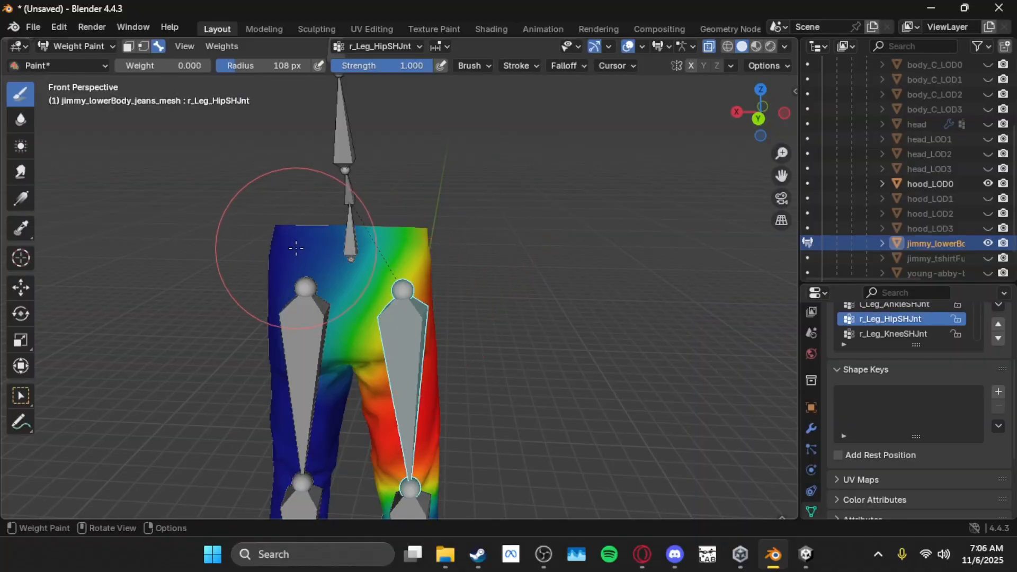
key(shift+grave)
key(d)
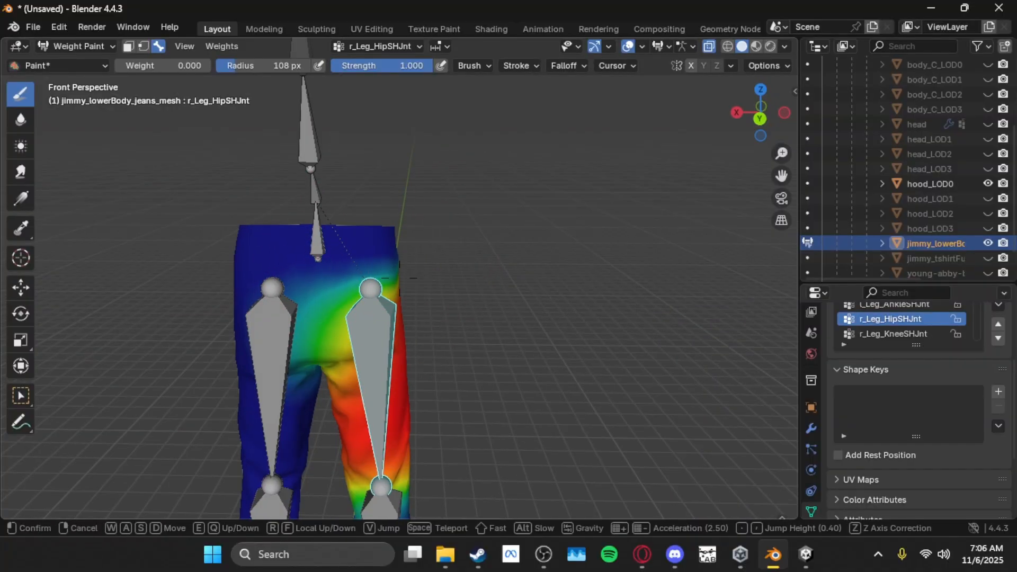
key(w)
key(e)
key(q)
key(s)
click(399, 277)
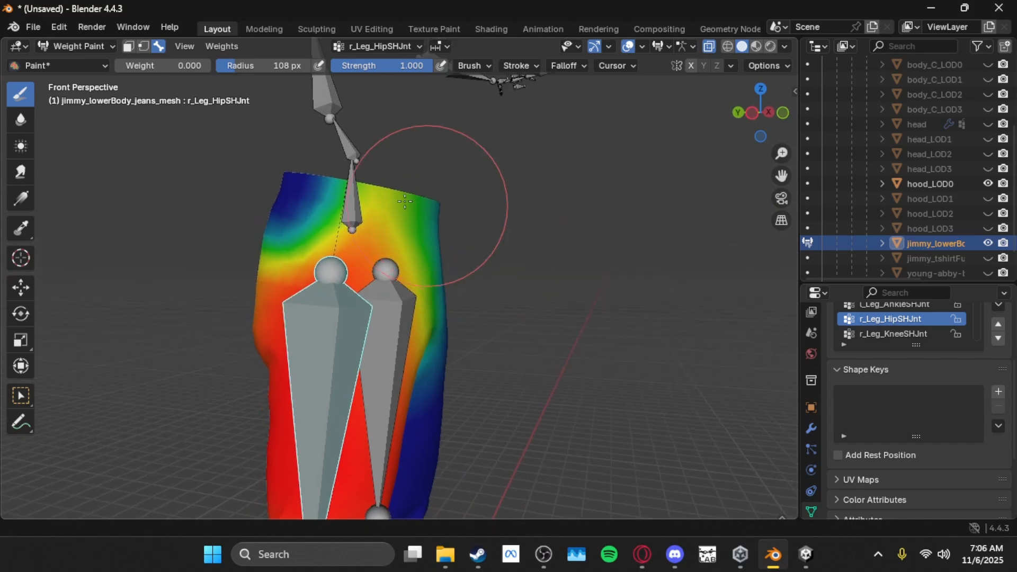
drag(290, 191, 456, 234)
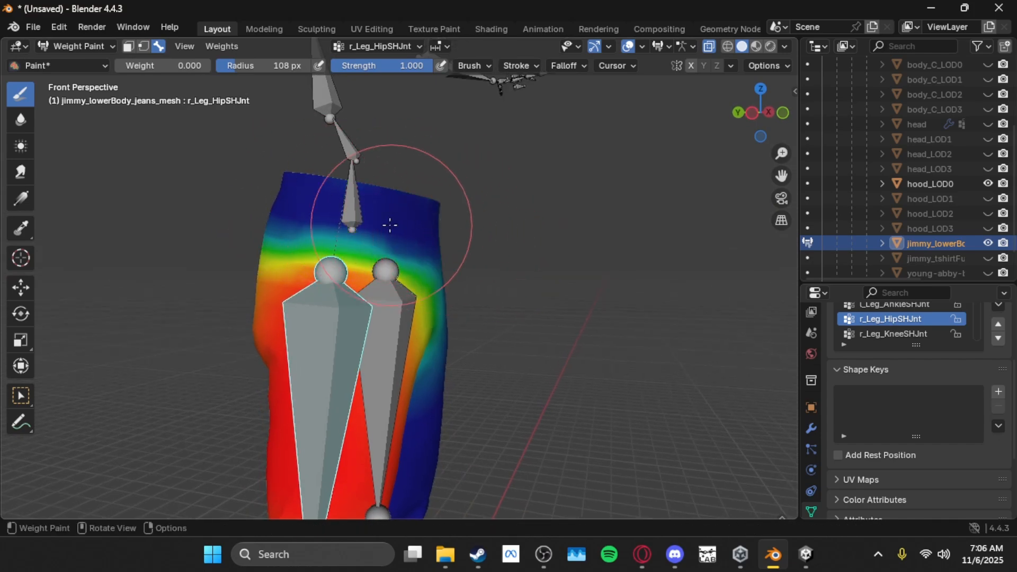
key(shift+grave)
key(d)
key(e)
key(q)
click(399, 278)
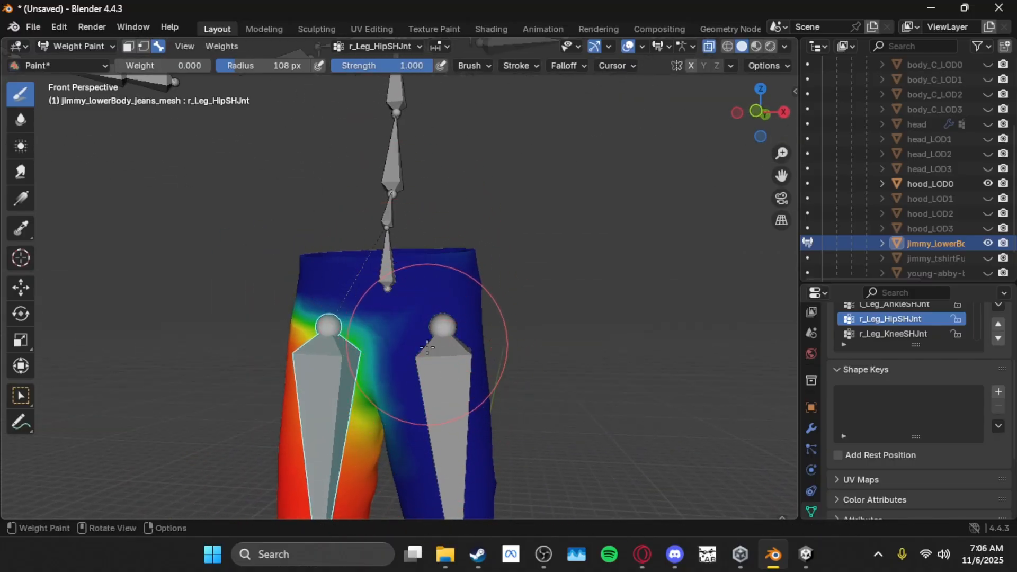
Step: Rotate the raised l_Leg_HipSHJnt bone back so the leg stands straight down
key(shift+grave)
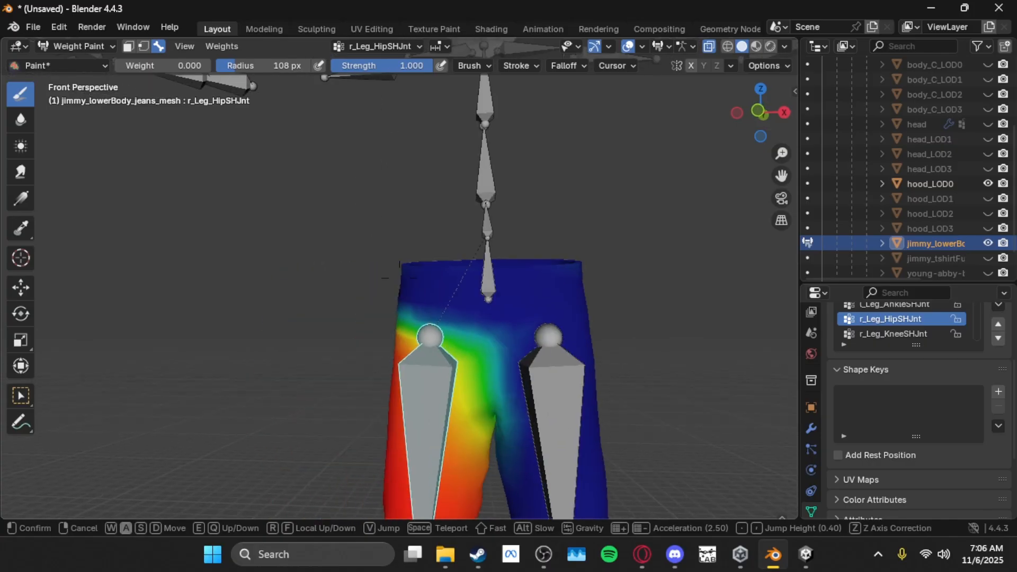
key(s)
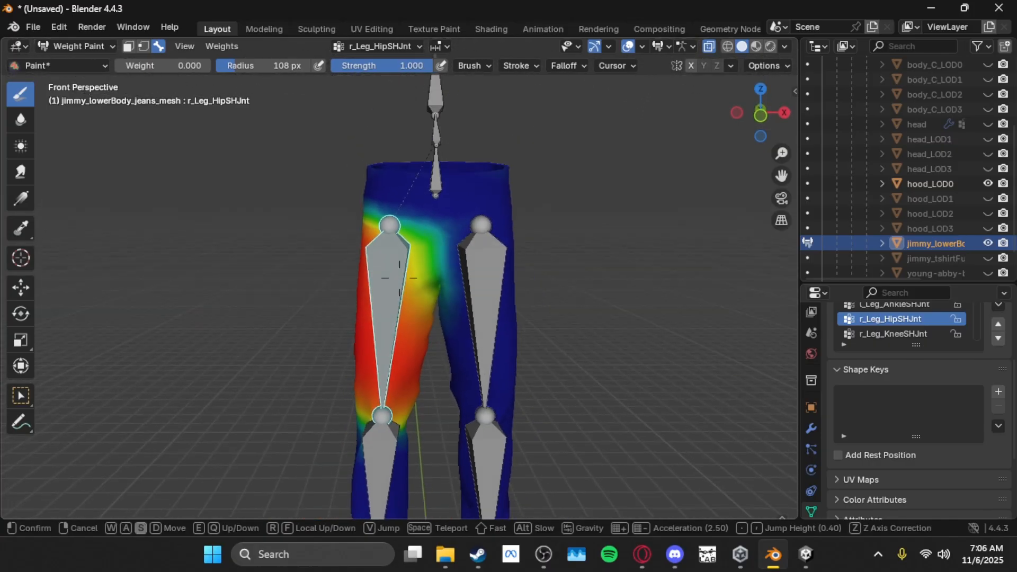
click(425, 369)
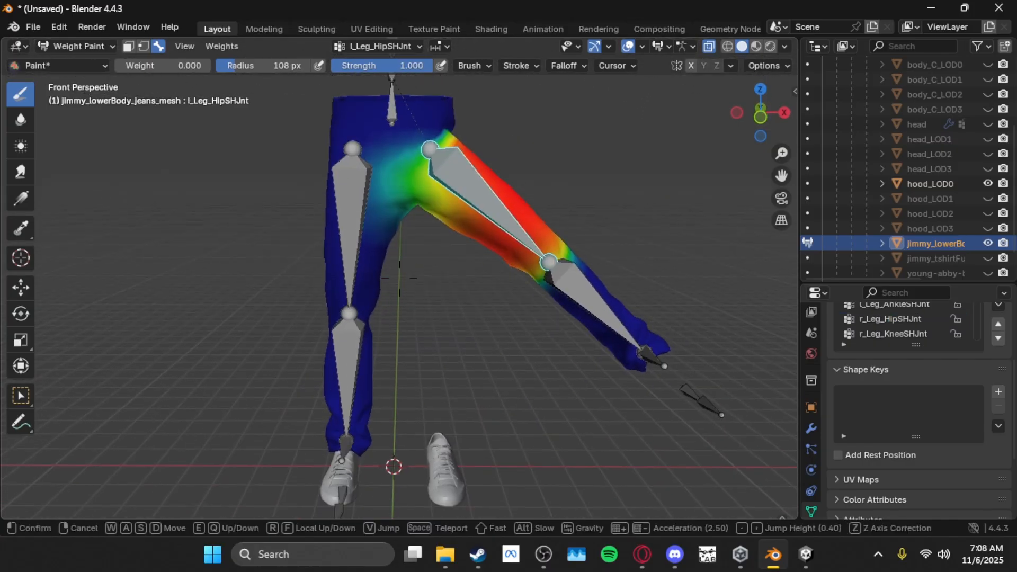
click(399, 278)
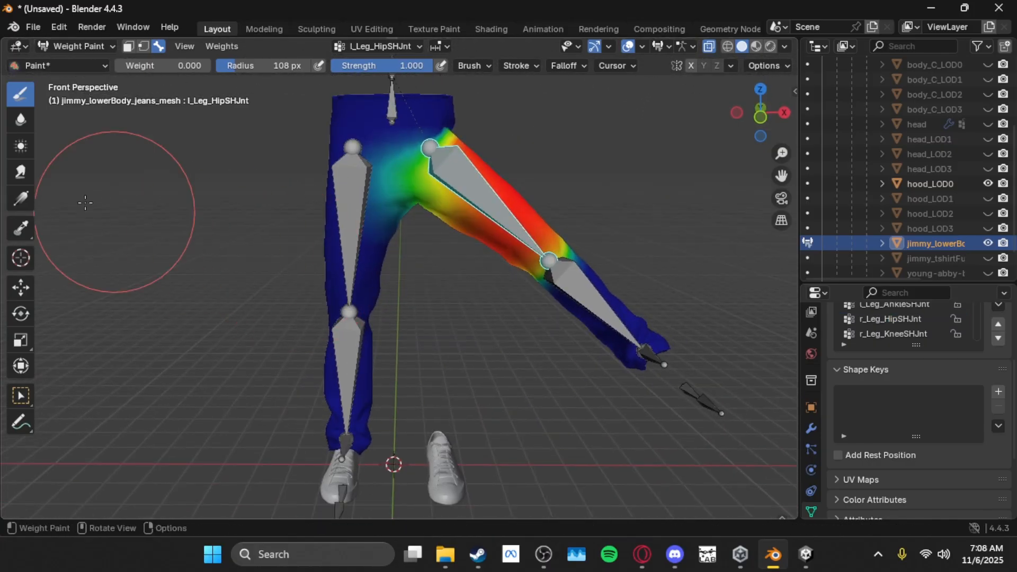
click(16, 313)
drag(484, 128, 483, 175)
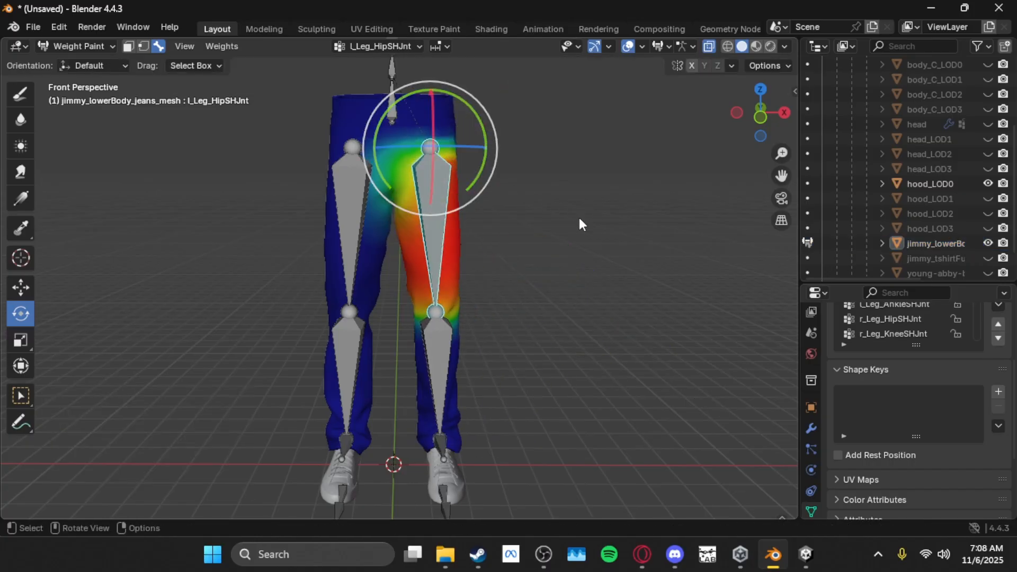
Step: Inspect the l_Leg_HipSHJnt weights around the jeans' waistband and crotch at close range
key(shift+grave)
key(w)
key(e)
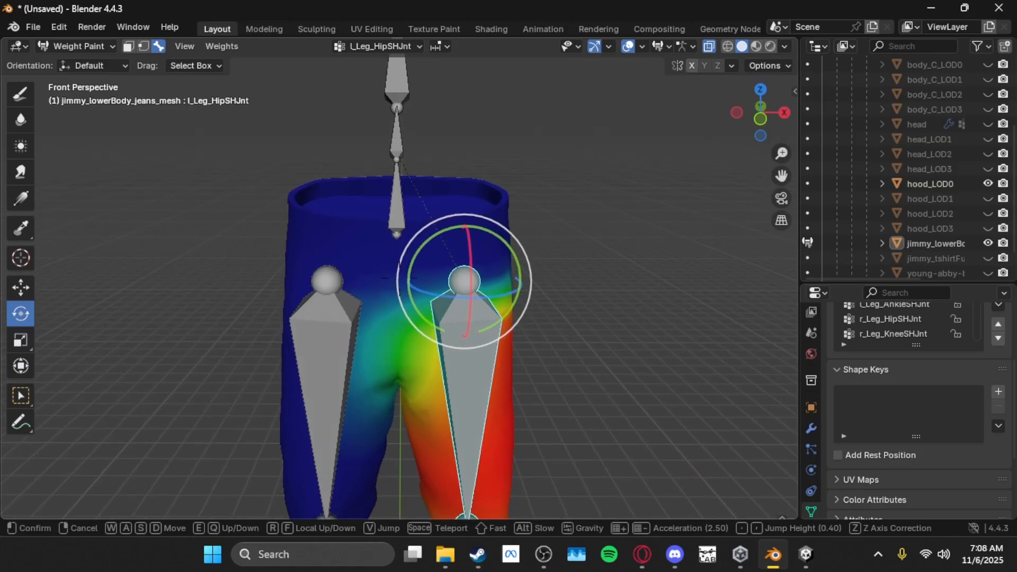
key(s)
key(w)
key(s)
key(q)
key(w)
key(e)
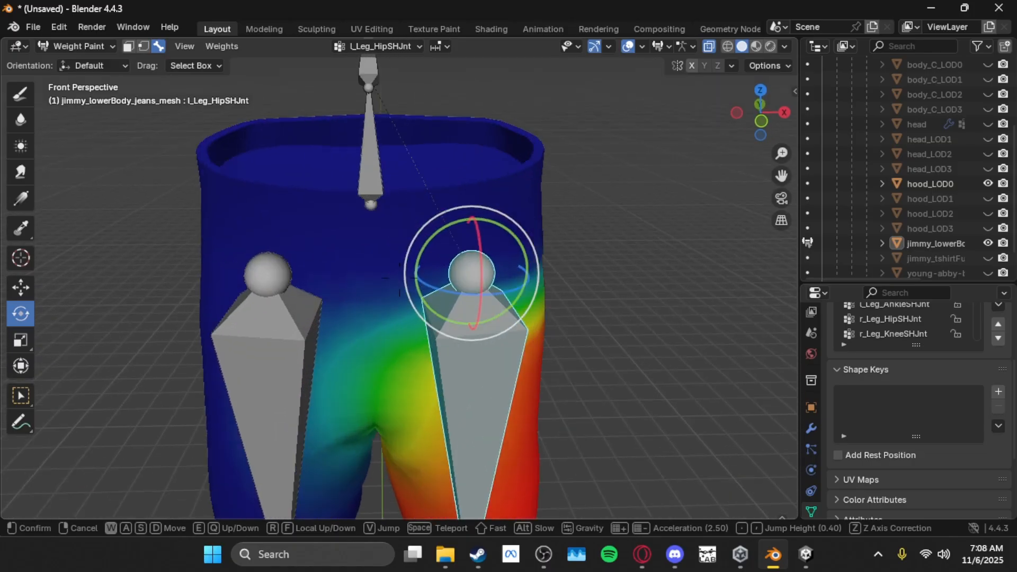
click(394, 243)
Step: Inspect the l_Leg_HipSHJnt weights along the rim and inside of the jeans' waistband
click(21, 94)
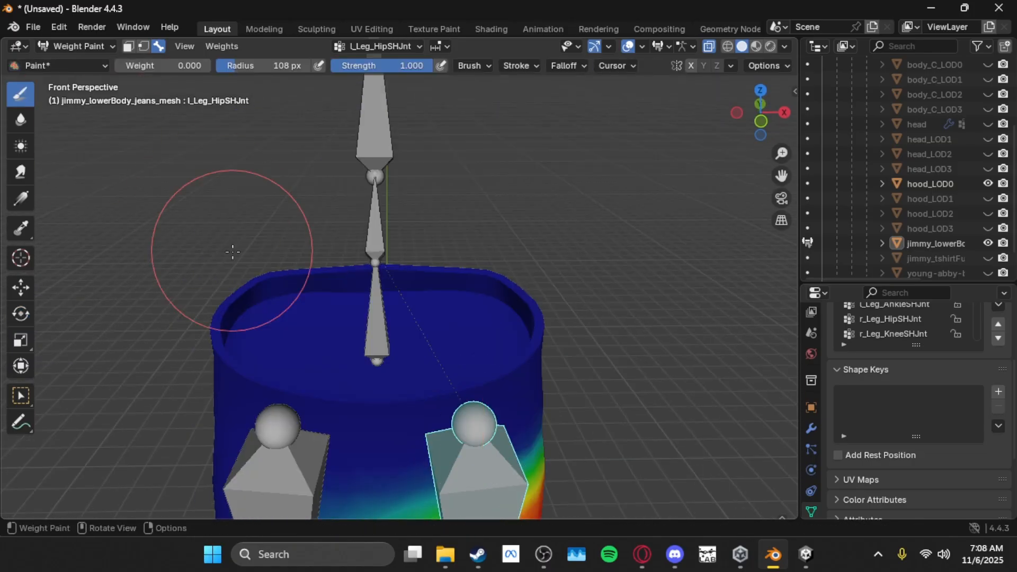
key(s)
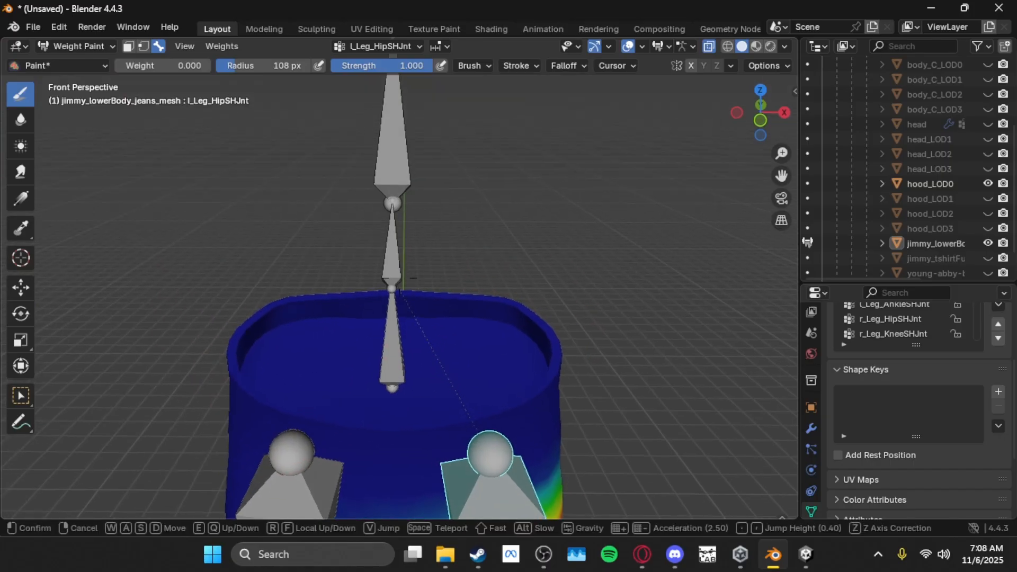
click(506, 291)
key(ctrl+z)
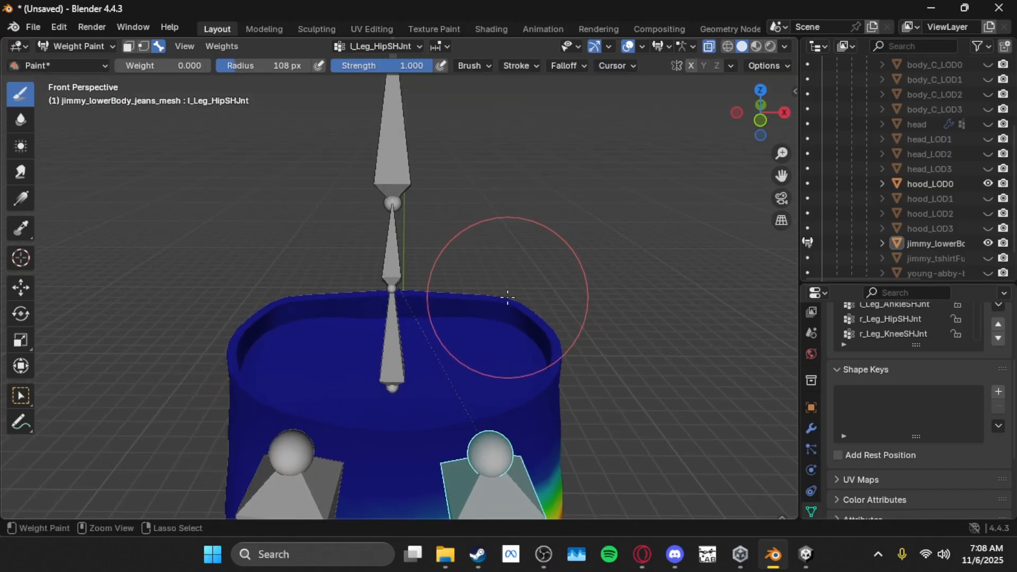
key(shift+grave)
key(s)
key(d)
key(w)
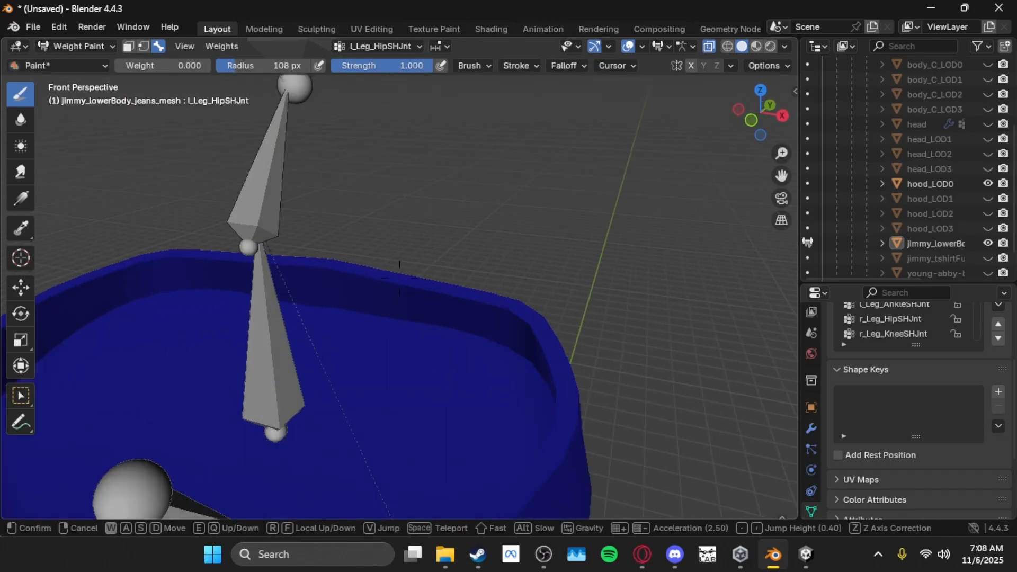
click(399, 278)
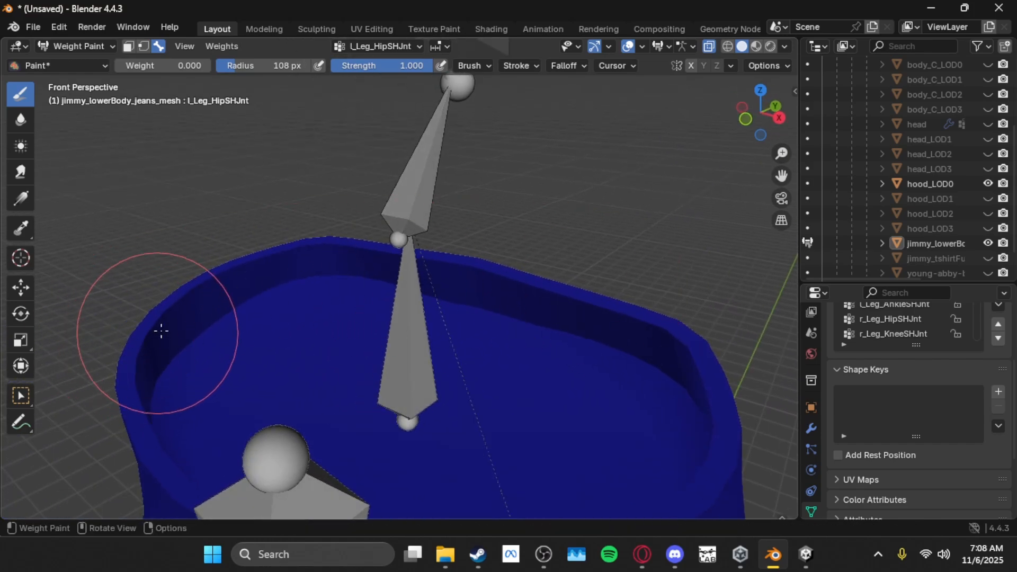
key(shift+grave)
click(227, 307)
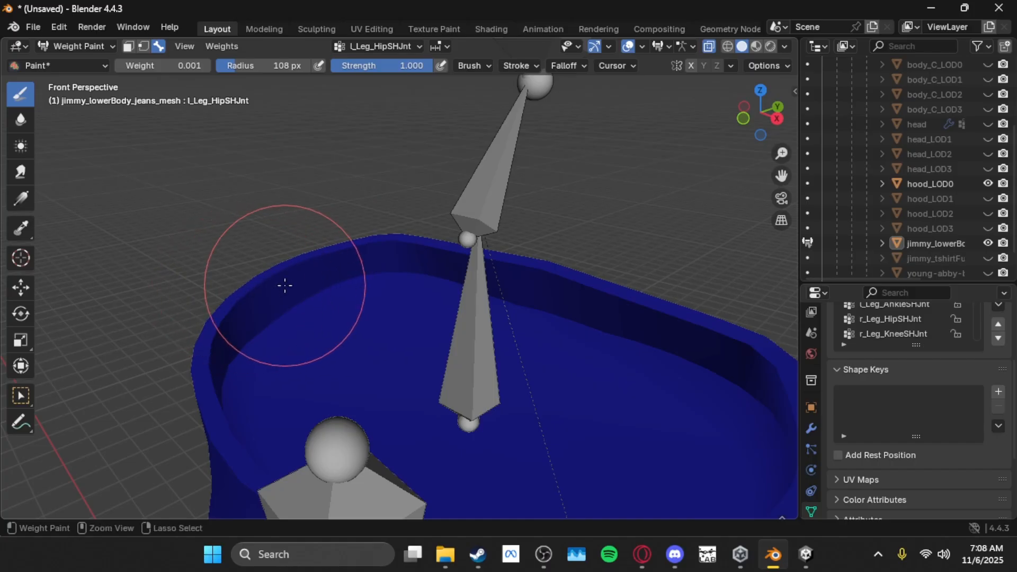
Step: Undo the recent edits and rotate the raised l_Leg_HipSHJnt bone back down so the leg hangs under the hip
key(ctrl+z)
key(ctrl+z)
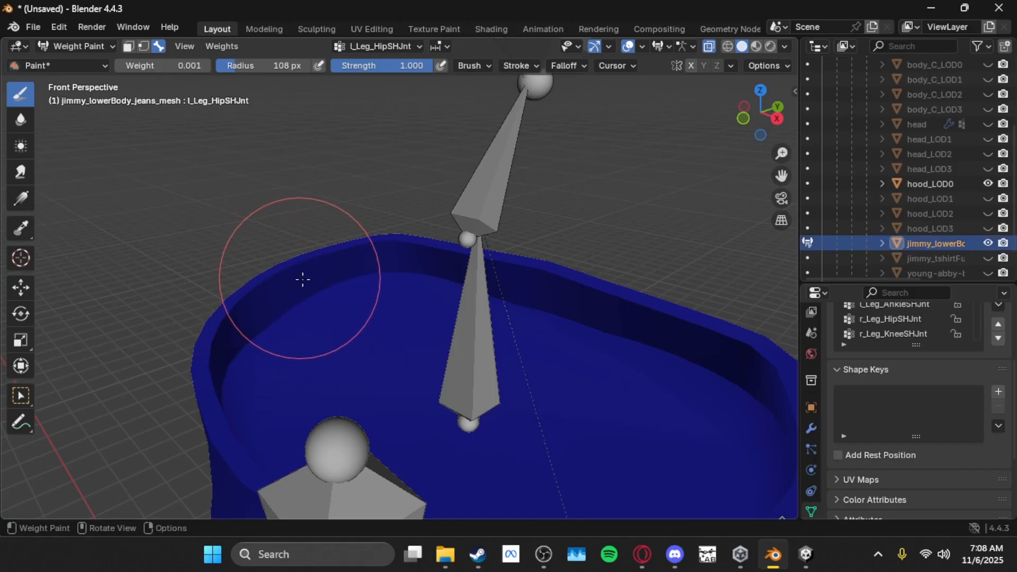
key(shift+grave)
click(78, 237)
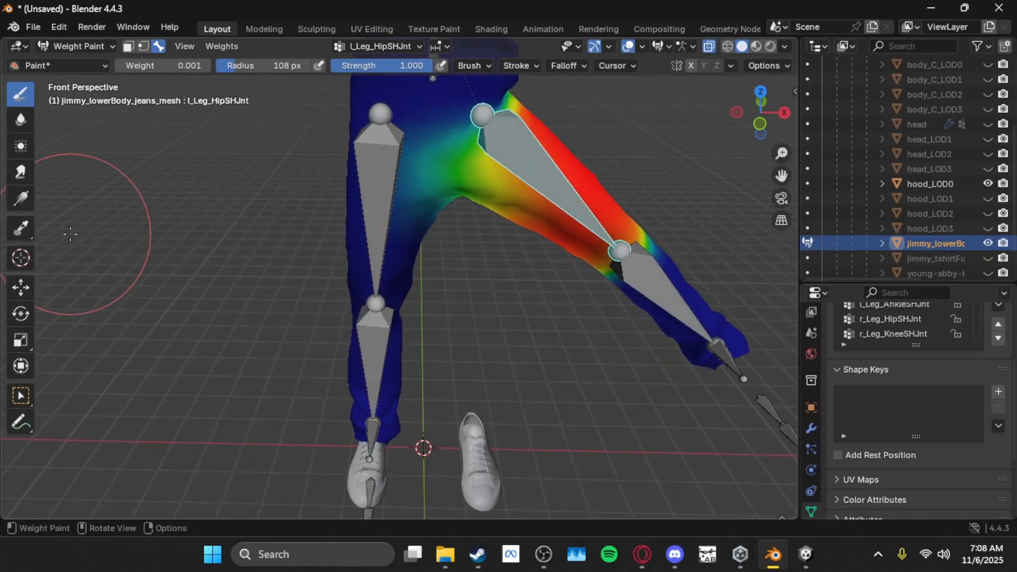
click(19, 313)
drag(527, 80, 528, 123)
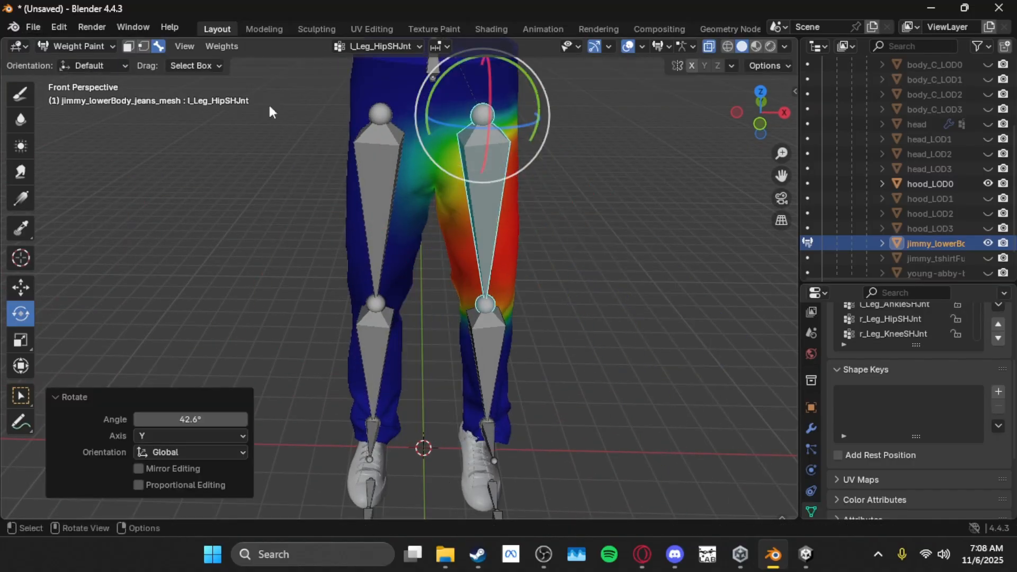
key(ctrl+z)
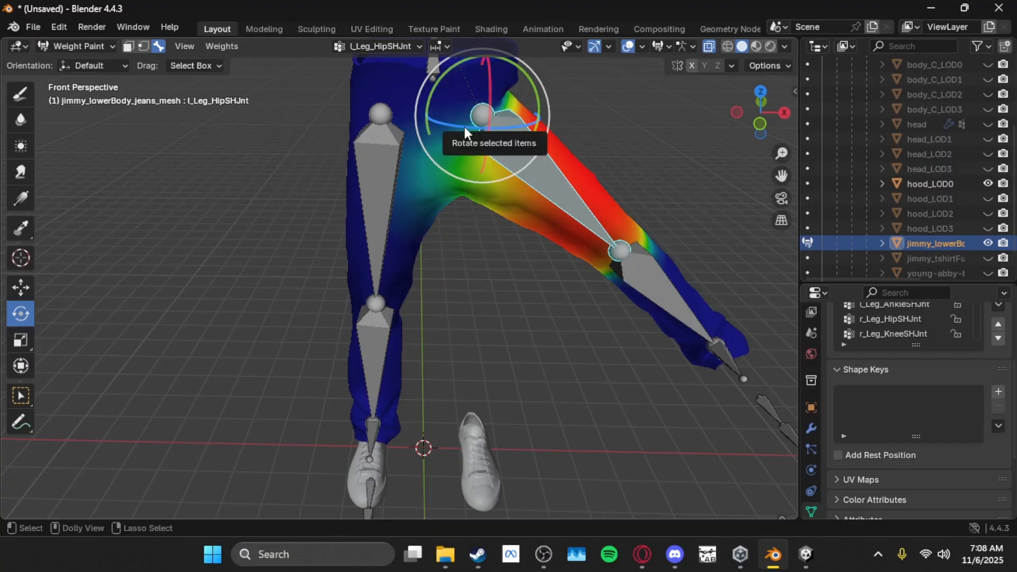
mouse_move(517, 103)
mouse_down()
mouse_move(526, 127)
mouse_move(520, 110)
mouse_move(522, 120)
mouse_up()
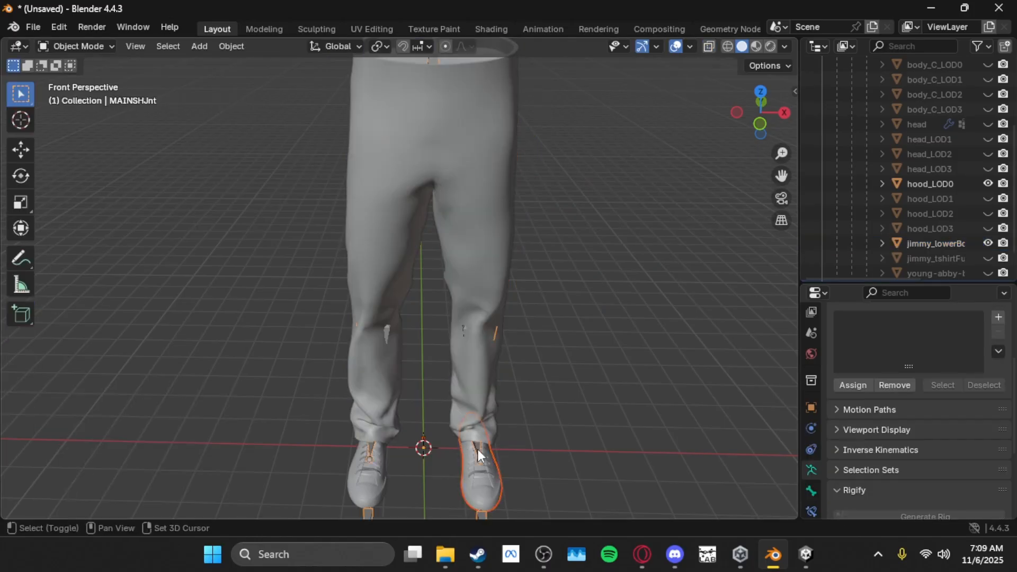
Step: Parent the left shoe to the armature with automatic weights and look at the shoe from its outer side
key(ctrl+p)
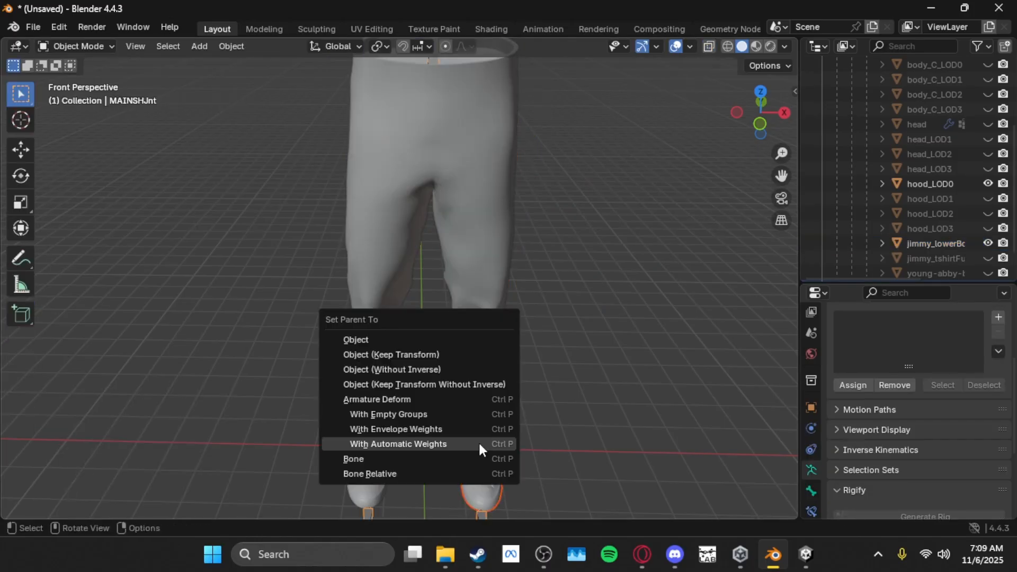
click(478, 444)
key(shift+grave)
key(w)
key(d)
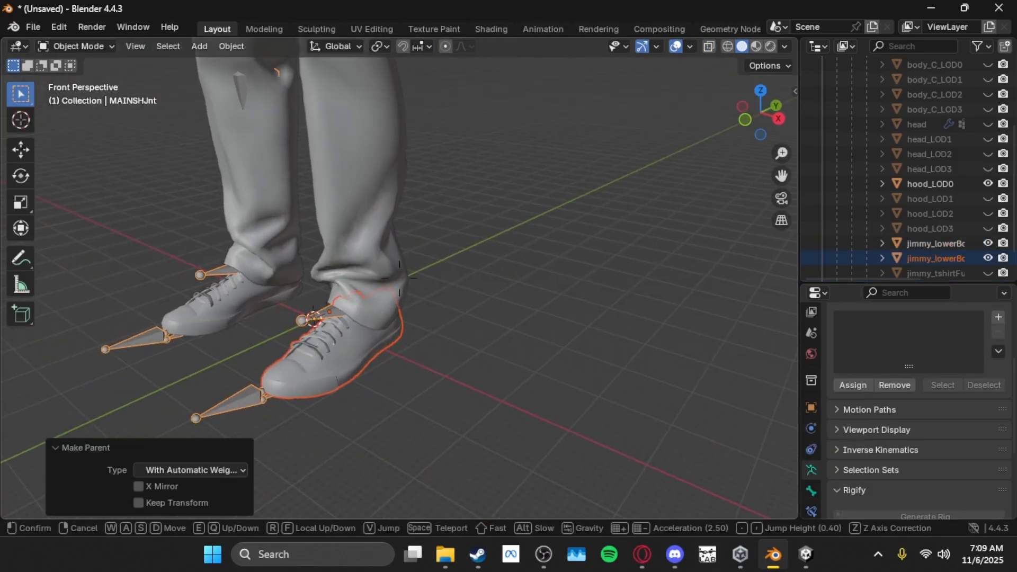
key(w)
click(552, 416)
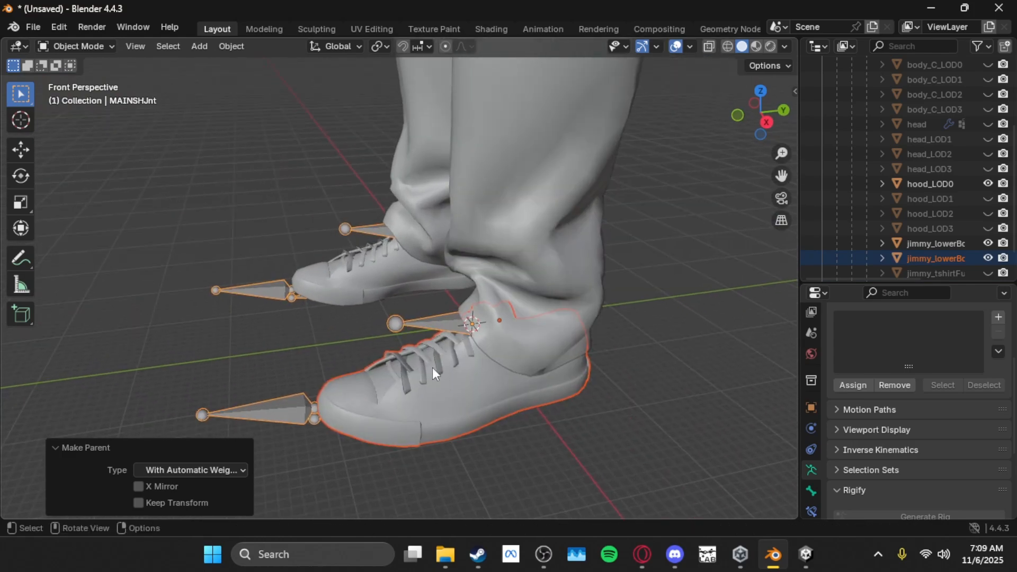
Step: Select the armature and the left shoe, enter Weight Paint mode on the shoe, and hide the jeans mesh
click(289, 381)
click(428, 326)
shift+click(434, 354)
click(93, 49)
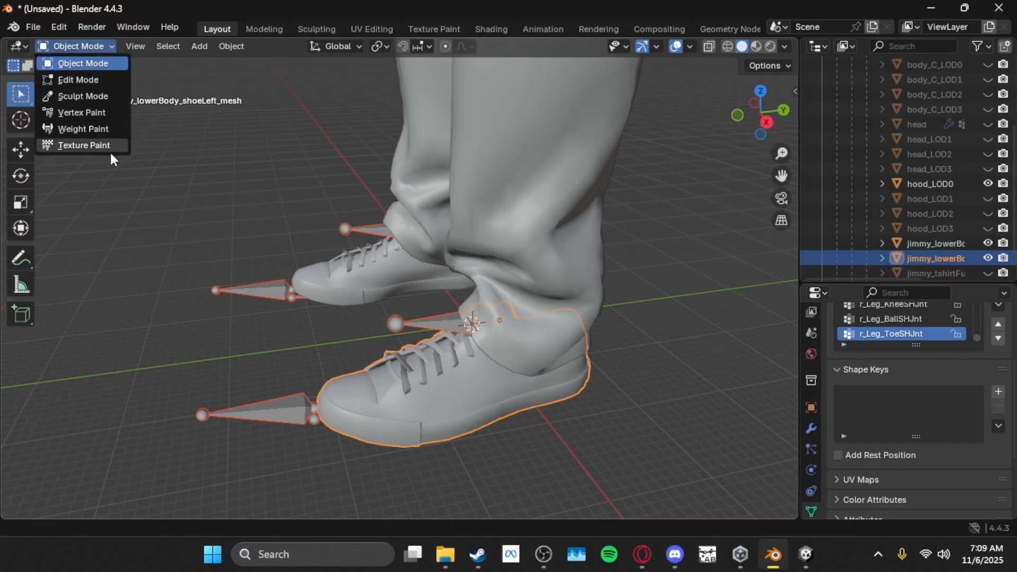
click(106, 129)
click(214, 47)
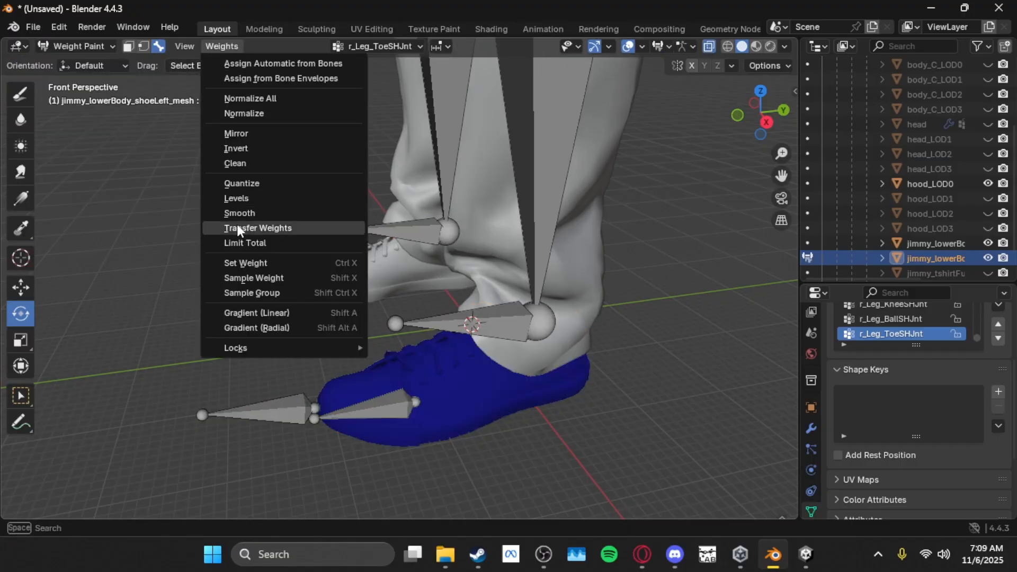
click(988, 243)
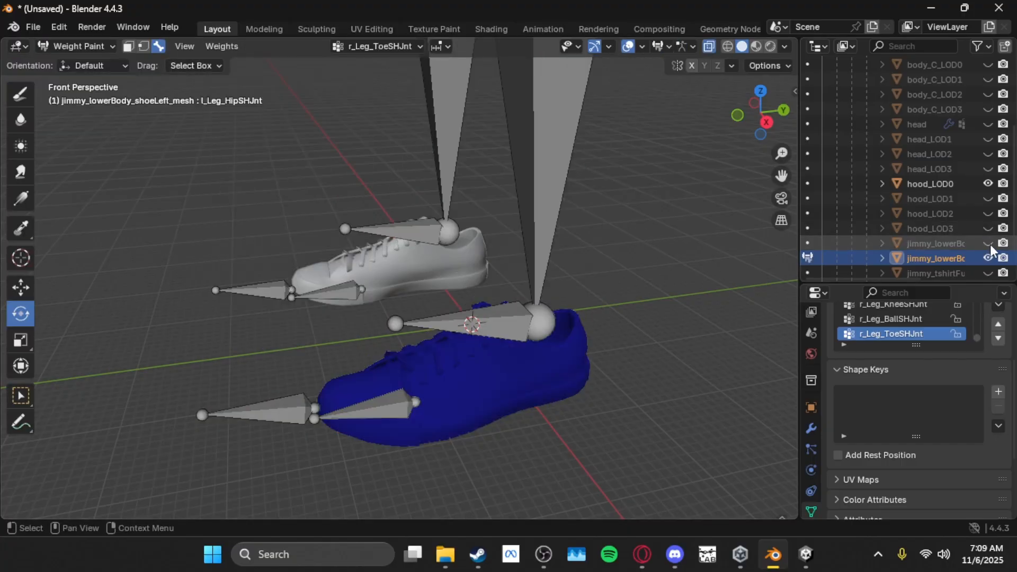
Step: Select the l_Leg_BallSHJnt bone and examine its weights on the left shoe from close up
key(shift+grave)
key(w)
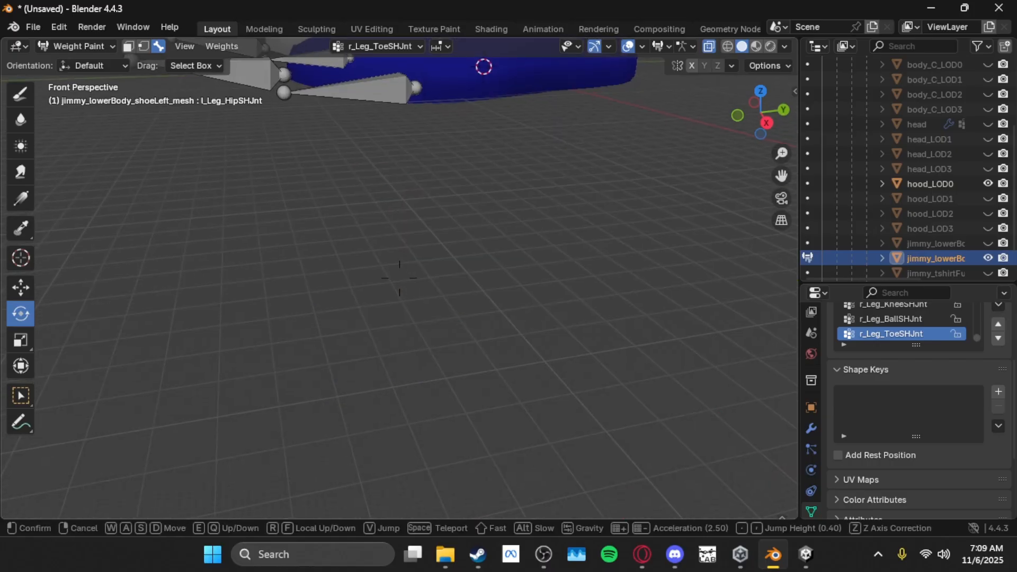
scroll(399, 278, down, 6)
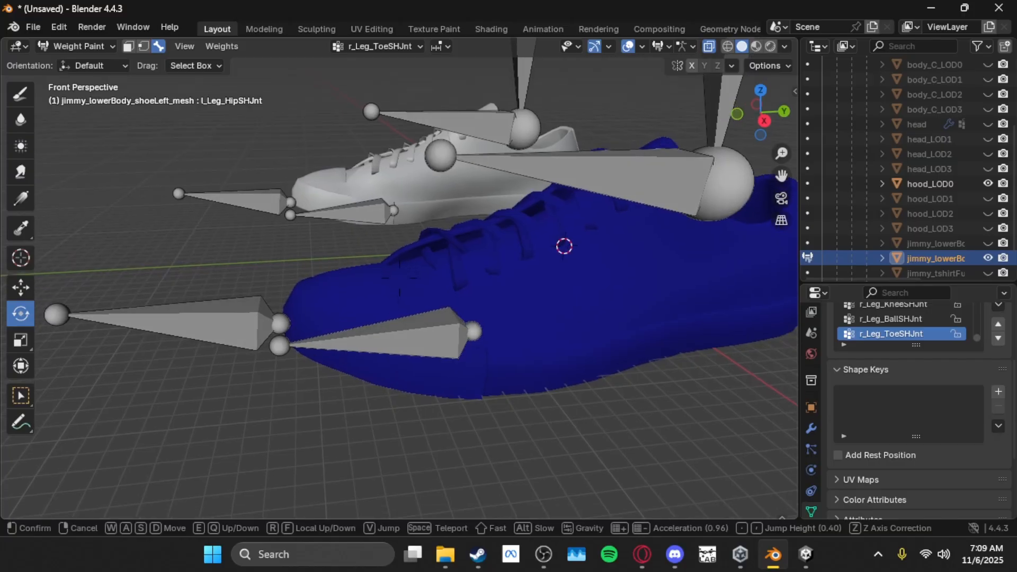
click(526, 306)
click(553, 318)
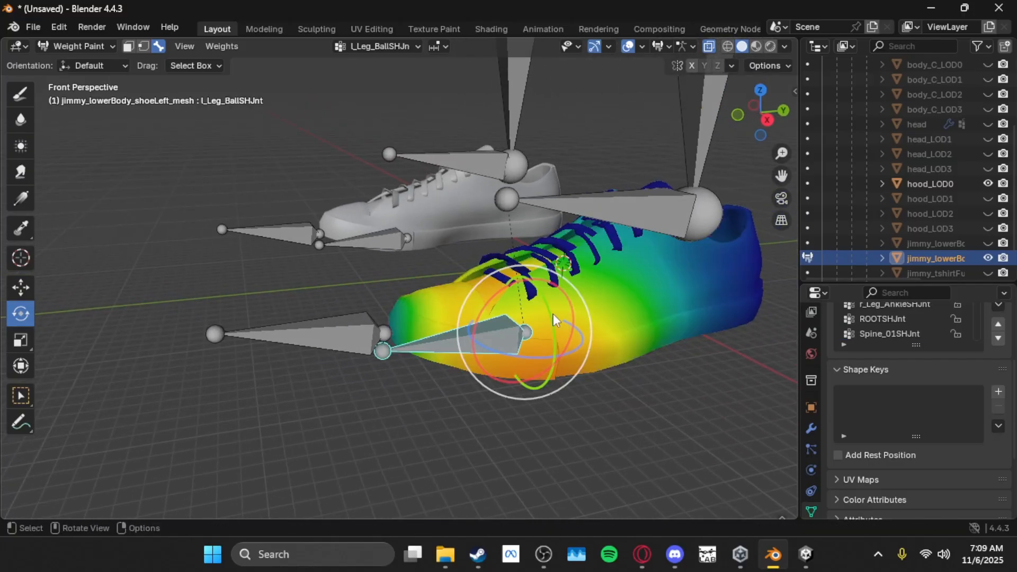
key(shift+grave)
key(d)
click(399, 278)
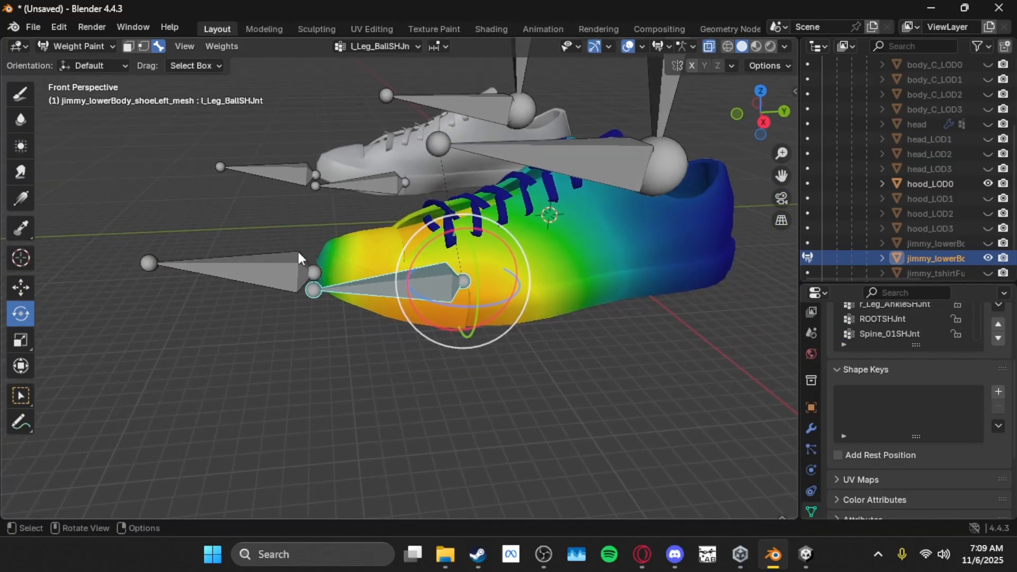
Step: Paint weight 0.000 for the l_Leg_ToeSHJnt bone over both sides of the left shoe's toe area at strength 1.000
click(264, 262)
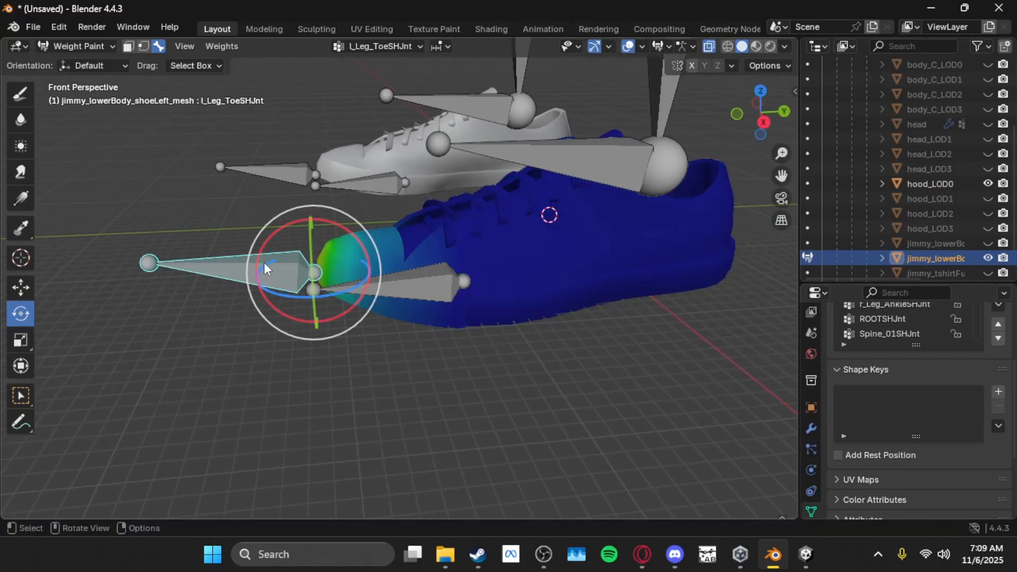
click(17, 94)
mouse_move(344, 262)
mouse_down()
mouse_move(318, 255)
mouse_move(301, 232)
mouse_up()
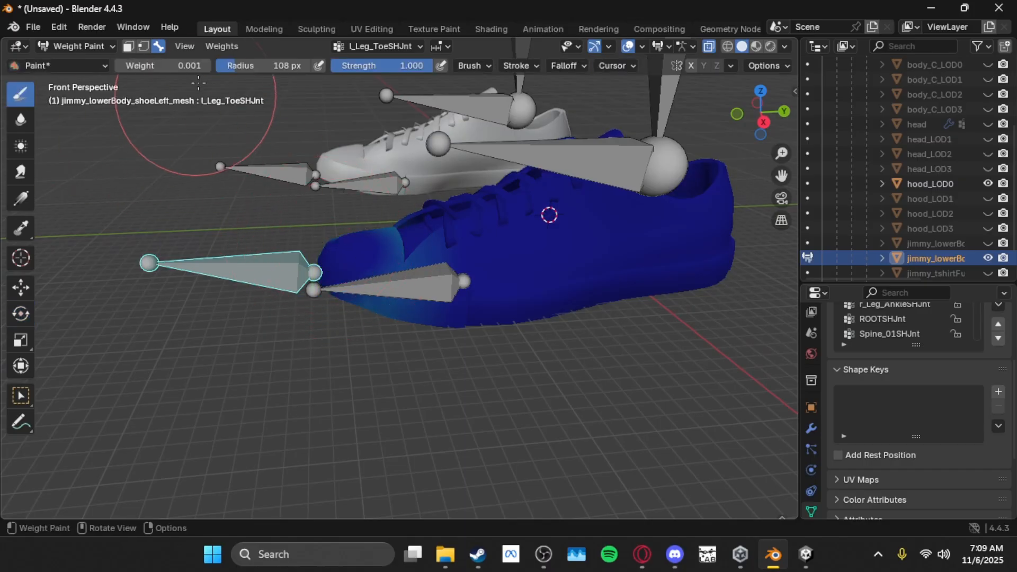
drag(390, 240, 455, 291)
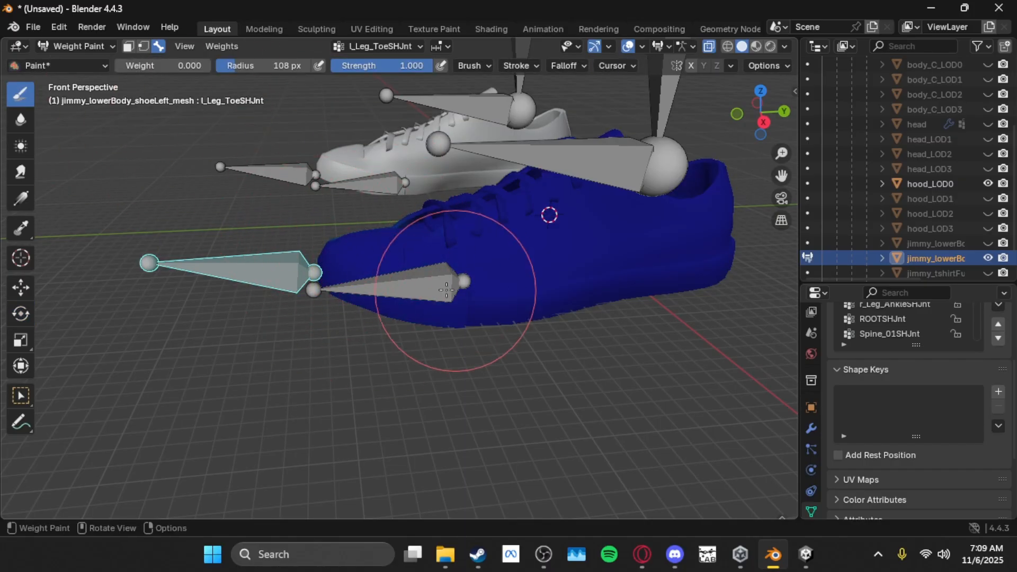
middle_drag(398, 254, 369, 218)
drag(369, 218, 327, 155)
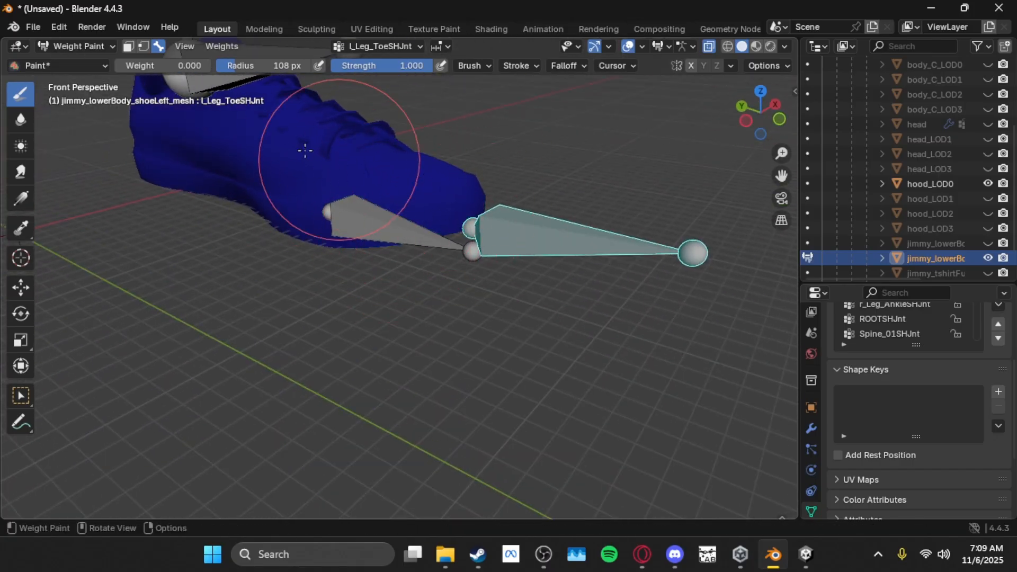
key(shift+grave)
key(s)
key(a)
click(408, 180)
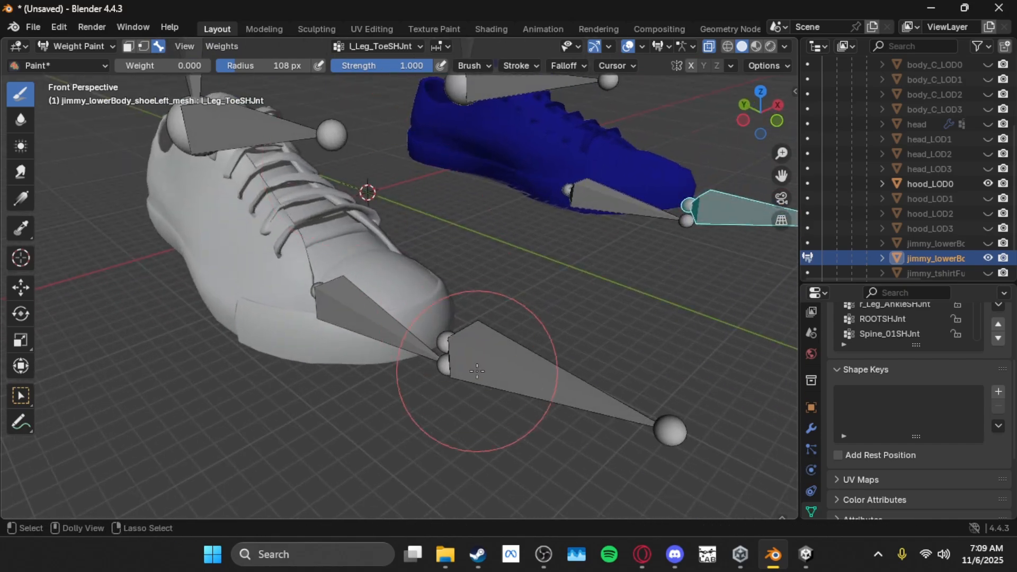
Step: Paint zero weight for the l_Leg_BallSHJnt bone on the left shoe's outer side, from the middle back to the heel
key(shift+grave)
key(d)
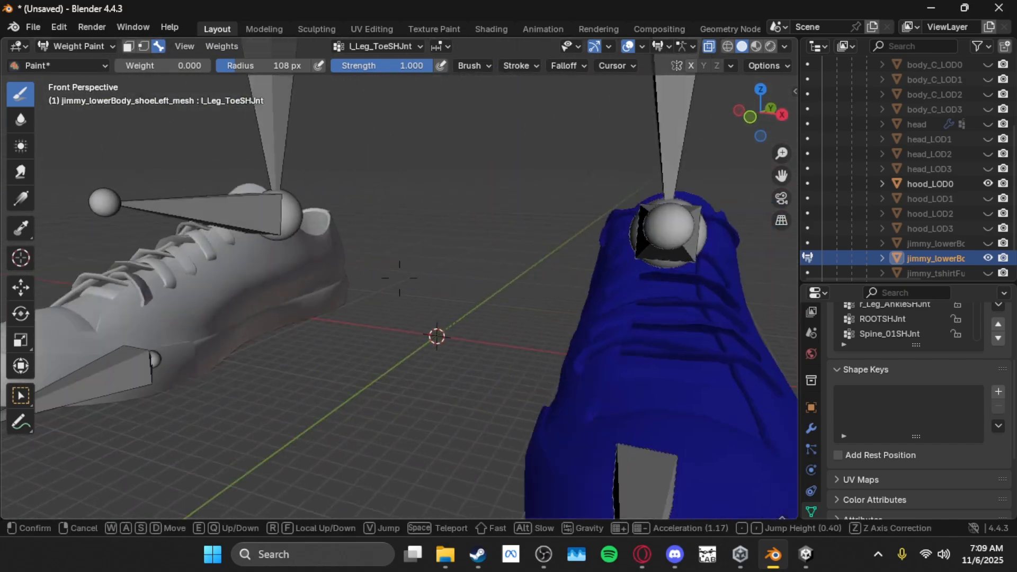
key(s)
key(a)
key(d)
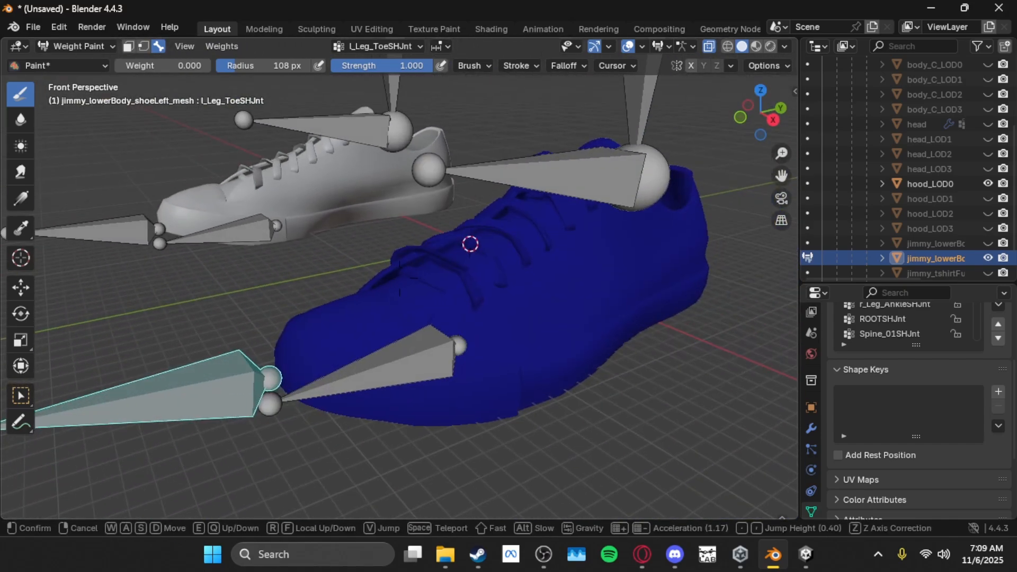
key(d)
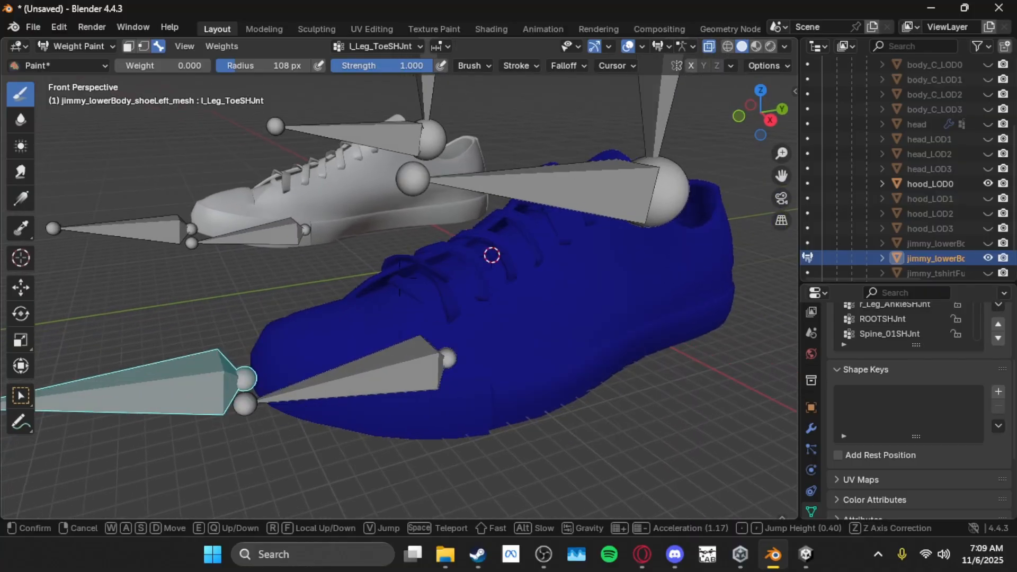
key(s)
click(630, 250)
ctrl+click(418, 352)
mouse_move(599, 259)
mouse_down()
mouse_move(588, 286)
mouse_move(474, 272)
mouse_move(551, 393)
mouse_up()
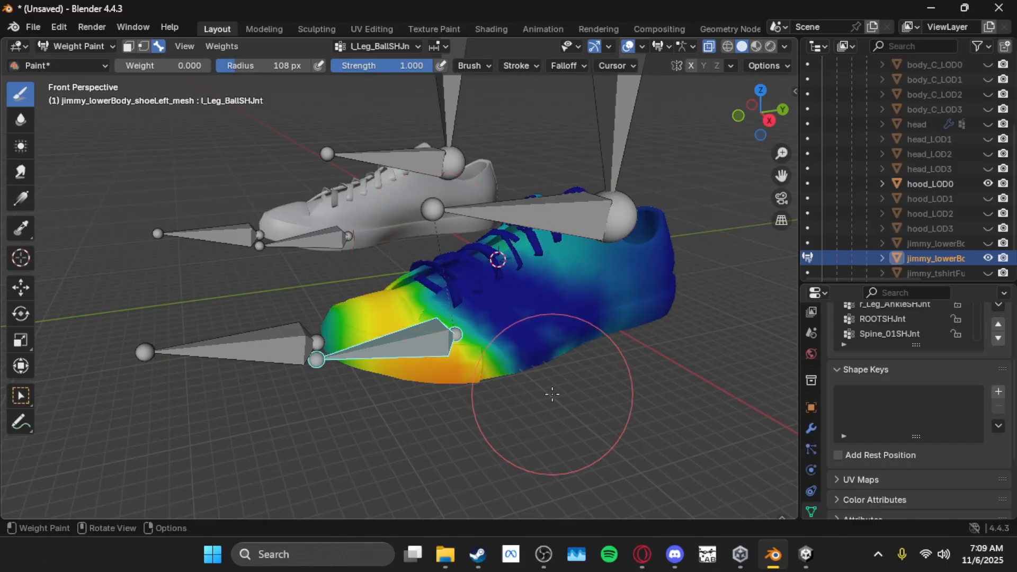
drag(485, 314, 504, 358)
mouse_move(500, 316)
mouse_down()
mouse_move(499, 510)
mouse_move(488, 254)
mouse_move(522, 250)
mouse_move(528, 262)
mouse_up()
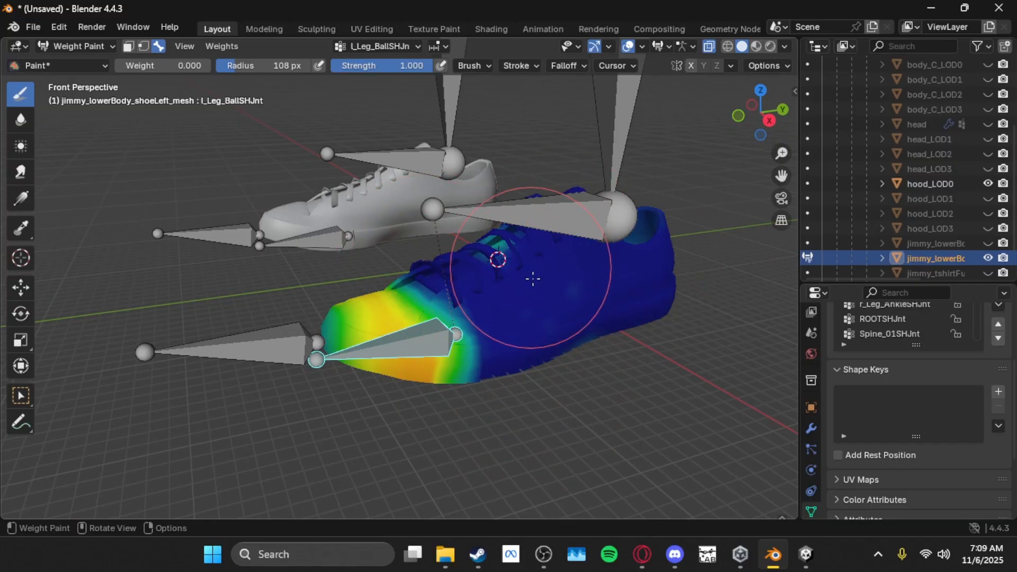
Step: Paint away the remaining l_Leg_BallSHJnt weights around the left shoe's laces, inner side and ankle opening
key(shift+grave)
key(w)
key(a)
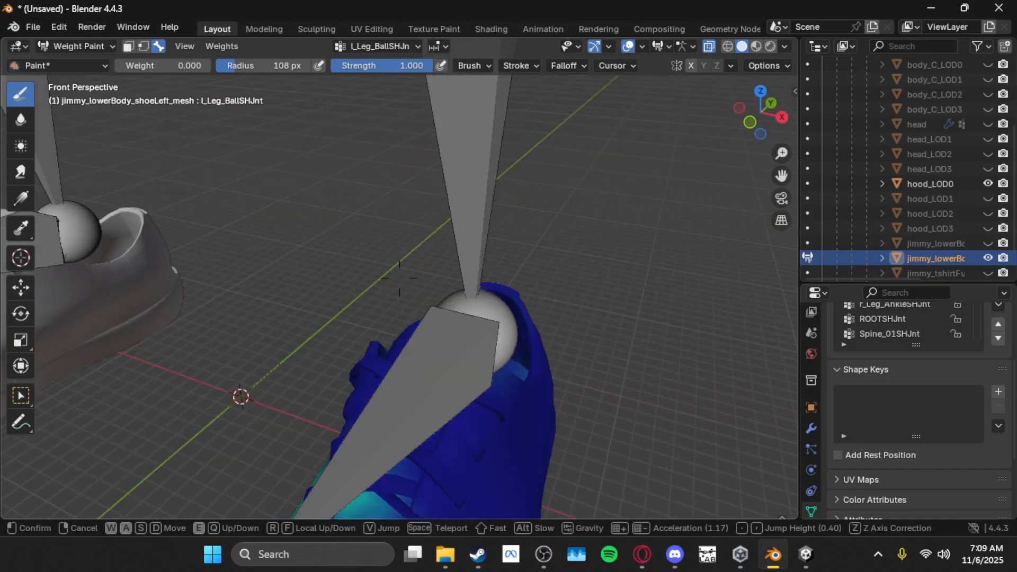
click(642, 243)
mouse_move(495, 237)
mouse_down()
mouse_move(431, 266)
mouse_move(317, 261)
mouse_move(300, 200)
mouse_move(335, 104)
mouse_up()
key(shift+grave)
key(a)
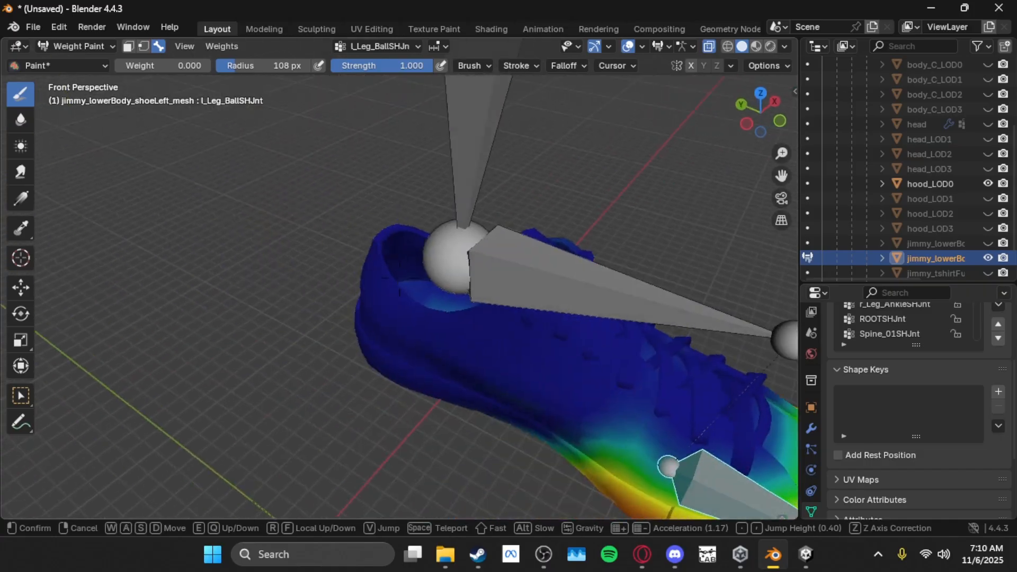
drag(436, 227, 491, 212)
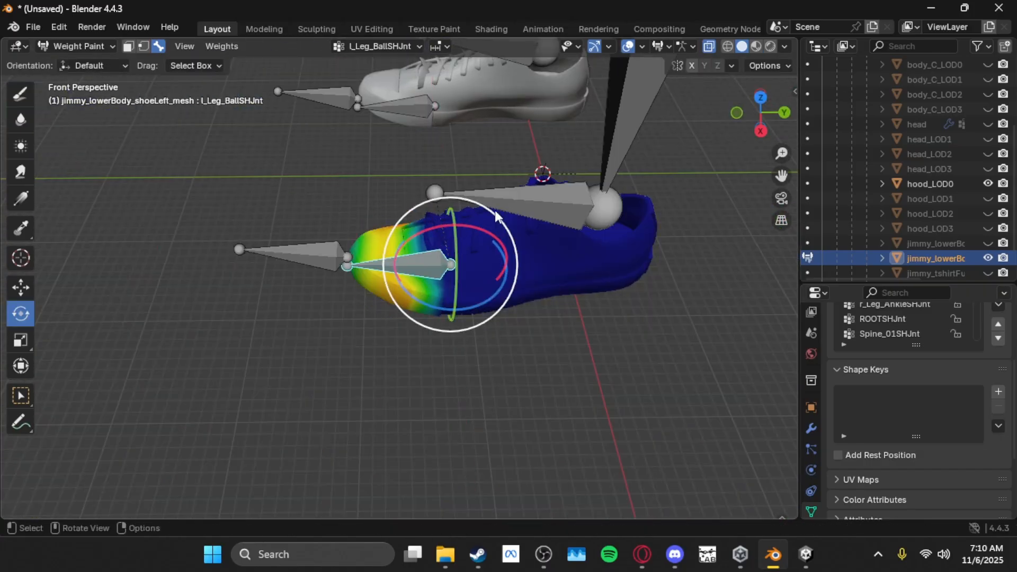
Step: Select the l_Leg_AnkleSHJnt bone, test-rotate it to check the left shoe's deformation, and undo the rotation
click(558, 208)
drag(563, 184, 565, 174)
key(ctrl+z)
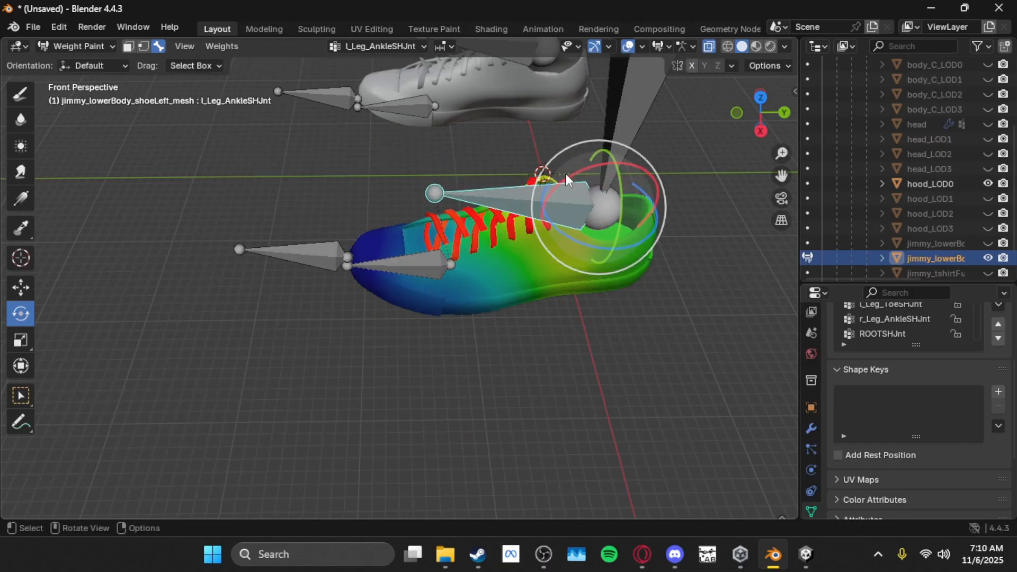
Step: Paint weight 0.500 for the l_Leg_AnkleSHJnt bone over the left shoe's laces and upper side at strength 1.000
click(27, 99)
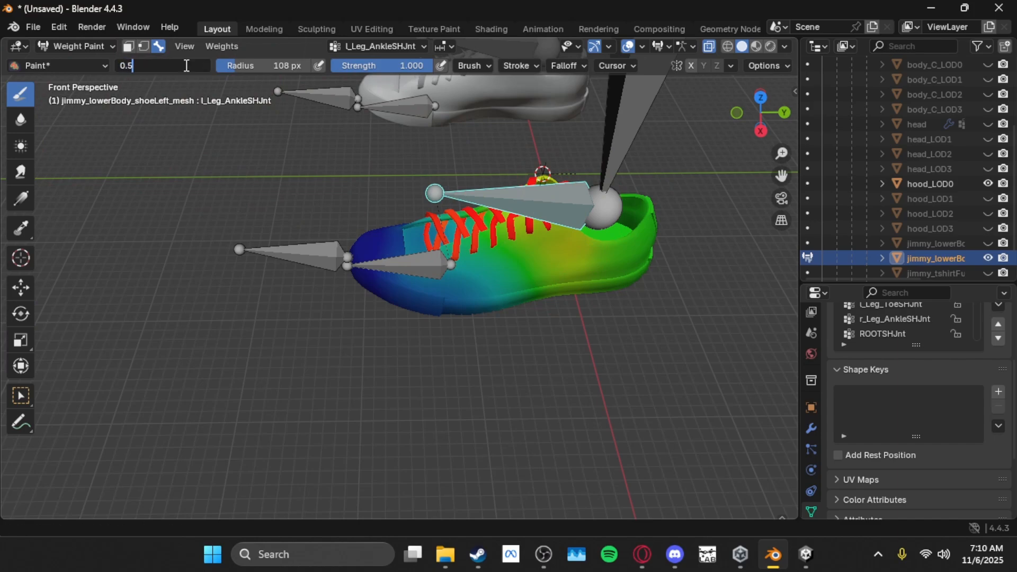
key(Return)
click(540, 224)
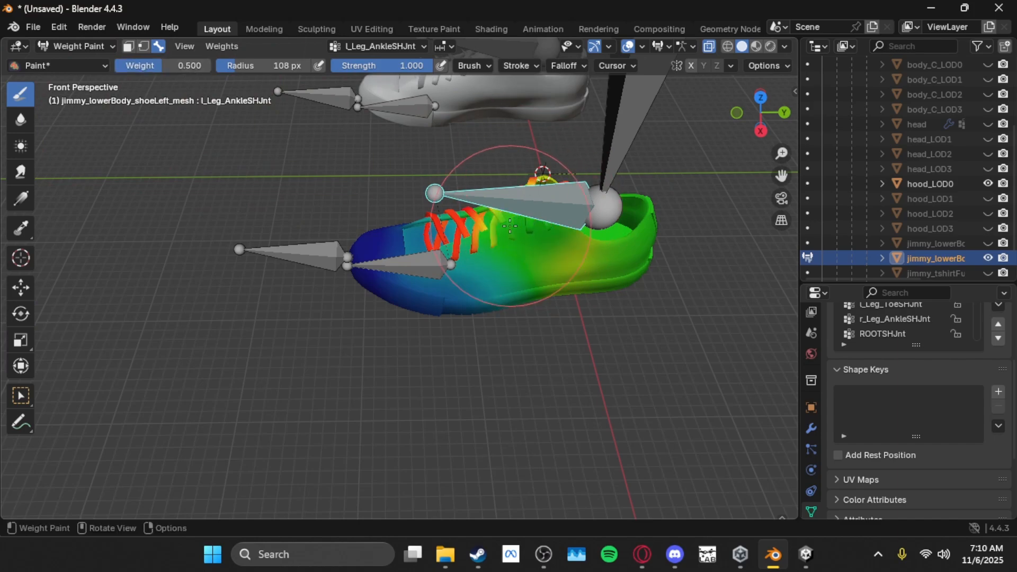
drag(485, 226, 463, 227)
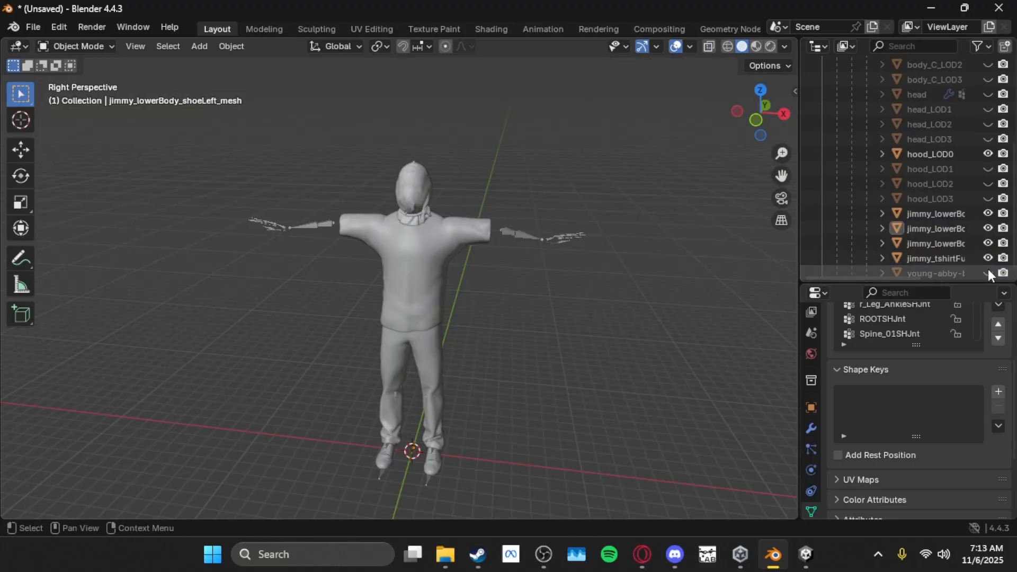
Step: Show the young-abby backpack mesh and inspect how it sits on the character from the side and back
click(987, 271)
click(987, 271)
key(shift+grave)
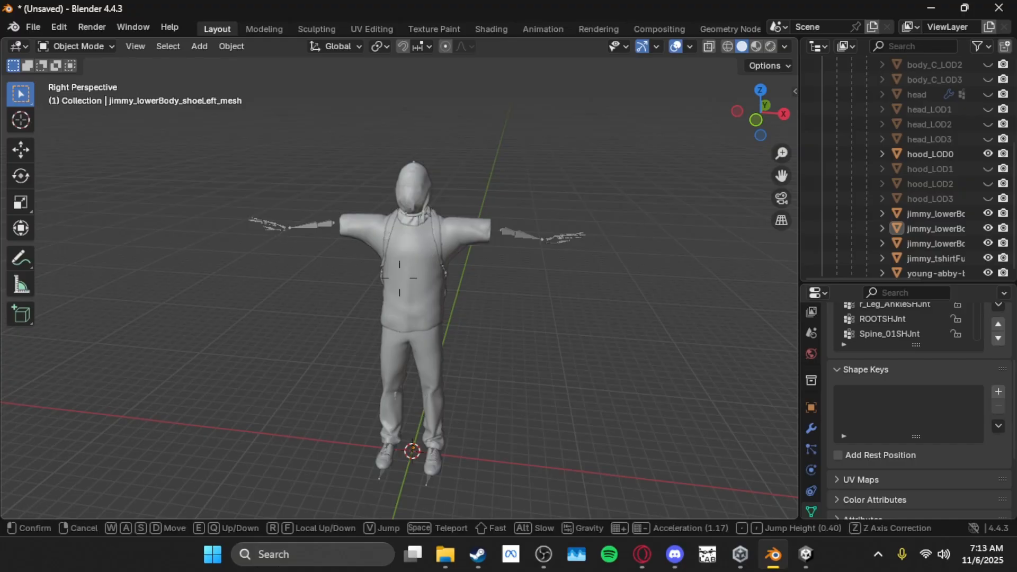
key(w)
key(d)
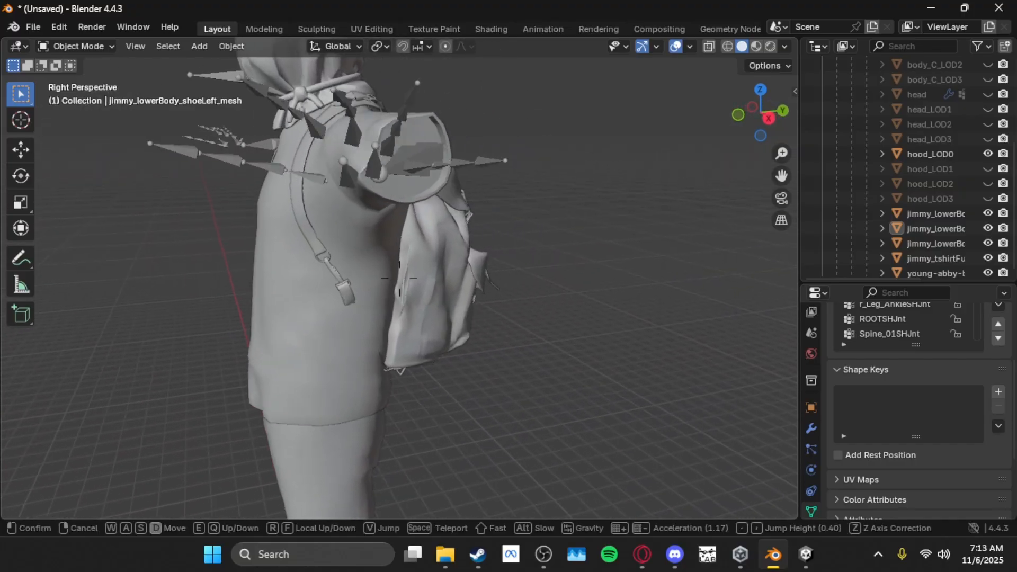
key(s)
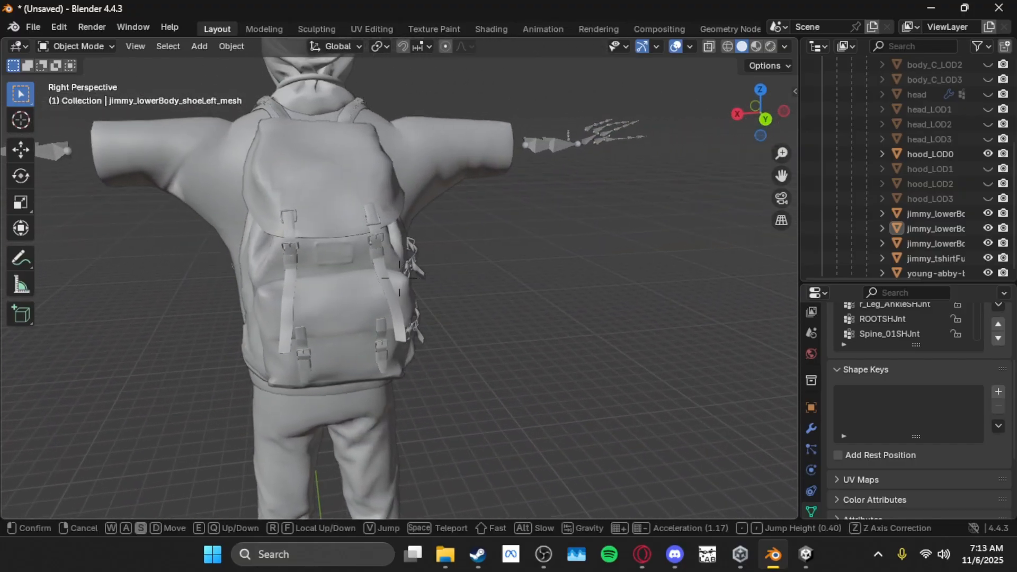
click(635, 214)
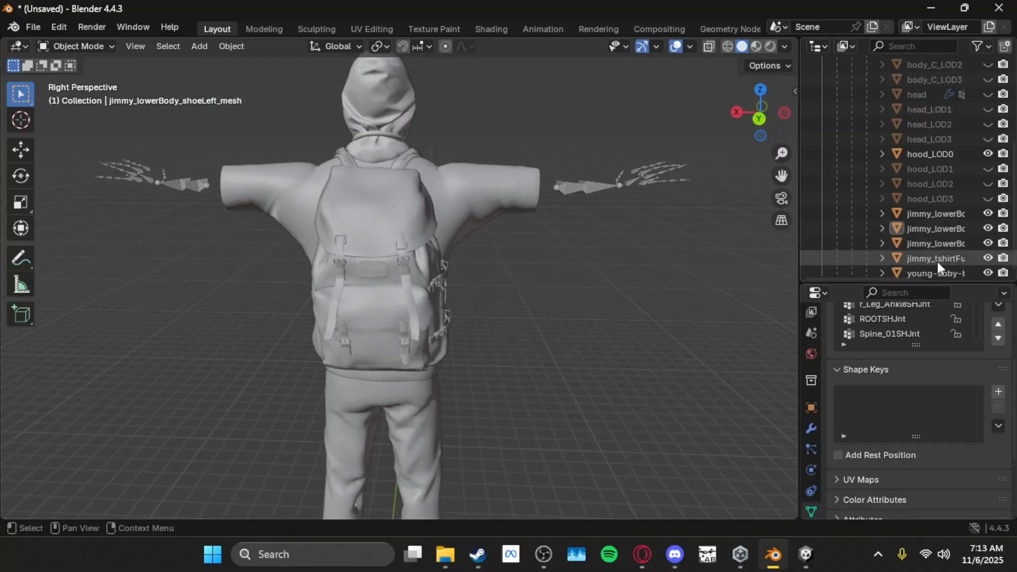
Step: Hide the backpack mesh and check the character's outfit from behind without it
click(987, 273)
key(shift+grave)
key(s)
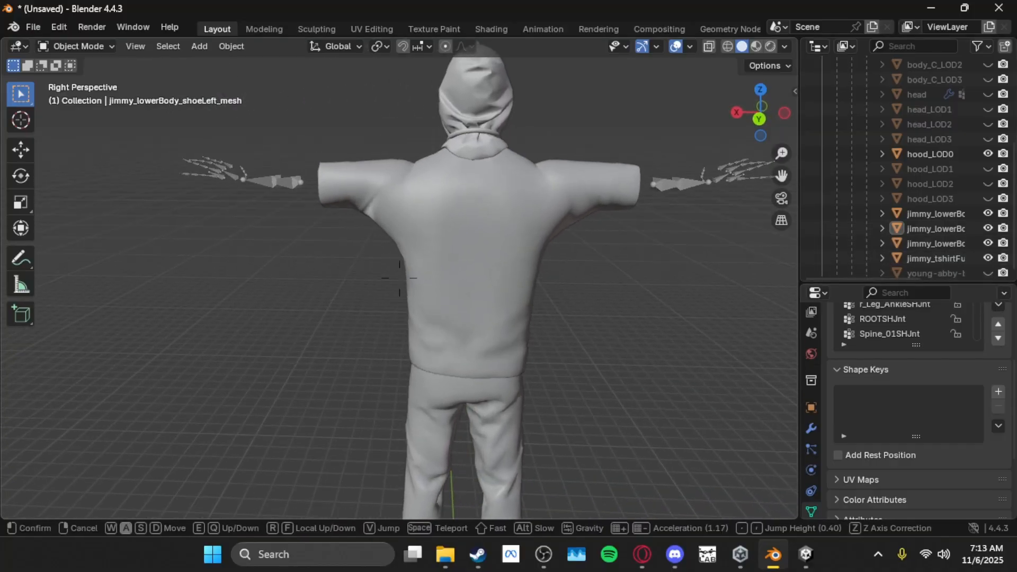
click(651, 257)
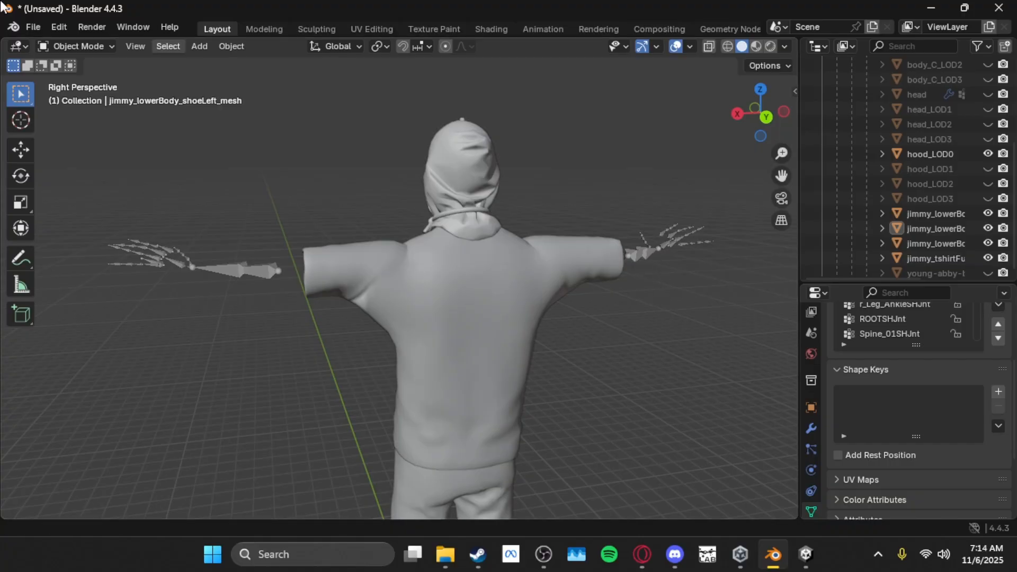
Step: Set up an FBX export to the Downloads folder with Animation and the armature's Add Leaf Bones option turned off
click(34, 27)
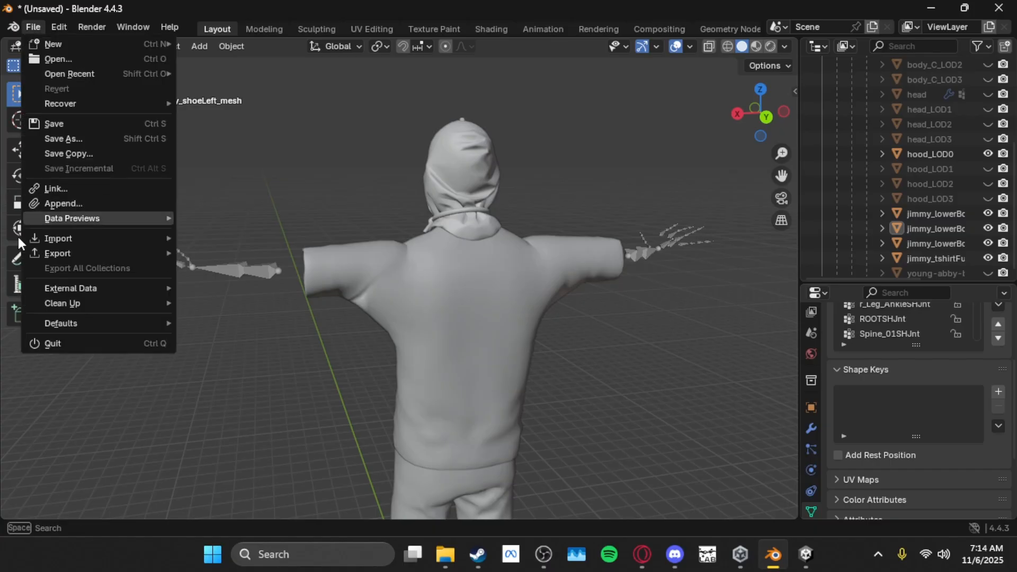
mouse_move(56, 251)
click(233, 386)
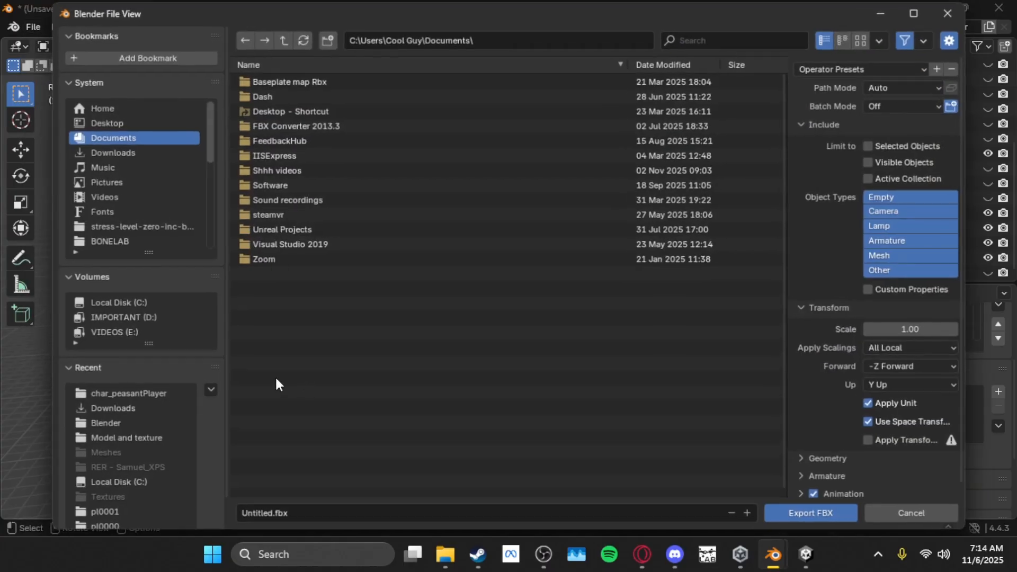
click(143, 152)
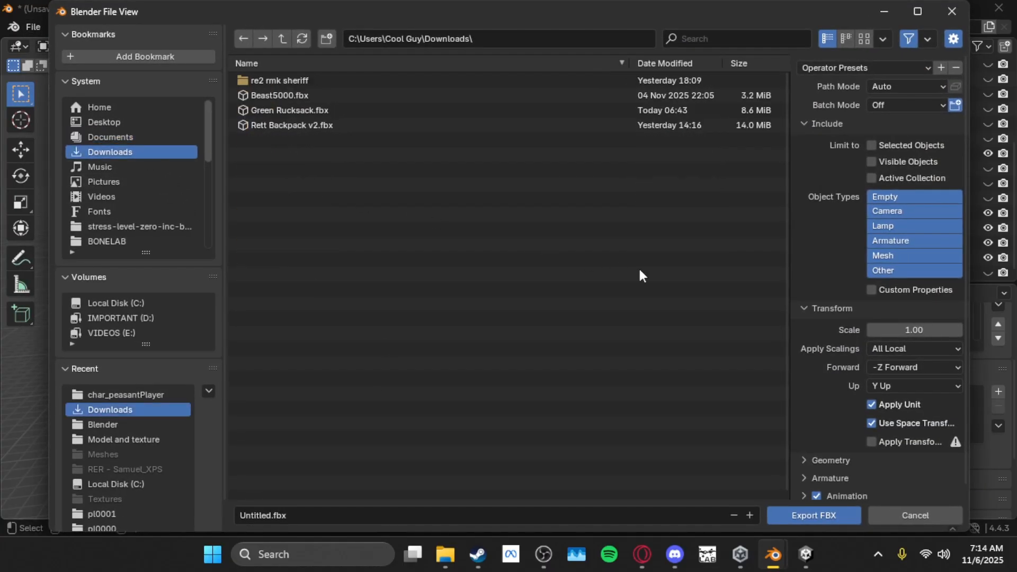
scroll(869, 418, down, 1)
click(818, 488)
click(805, 471)
scroll(841, 459, down, 4)
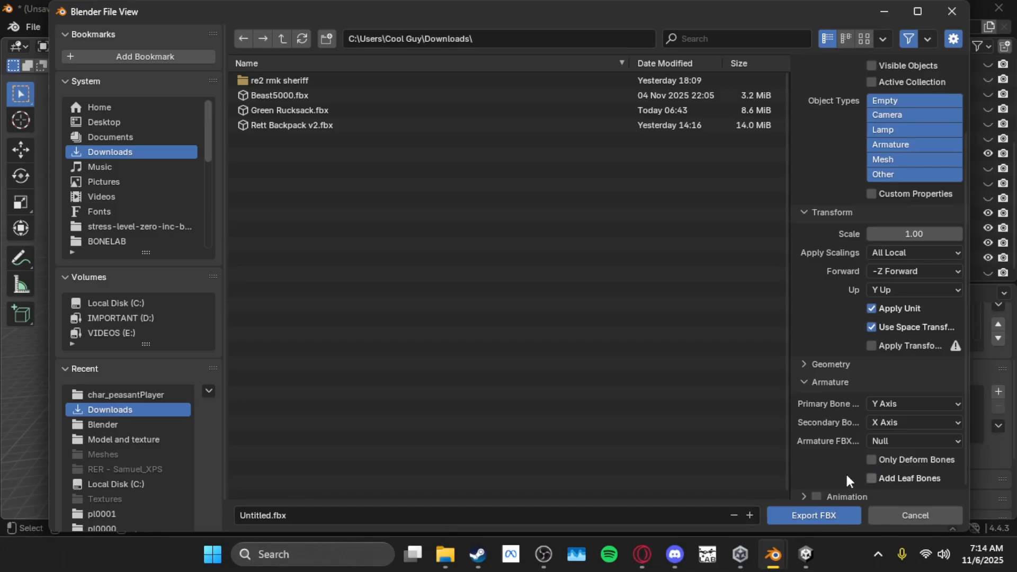
Step: Name the FBX export file DADASJDAHD and cancel the export
click(301, 516)
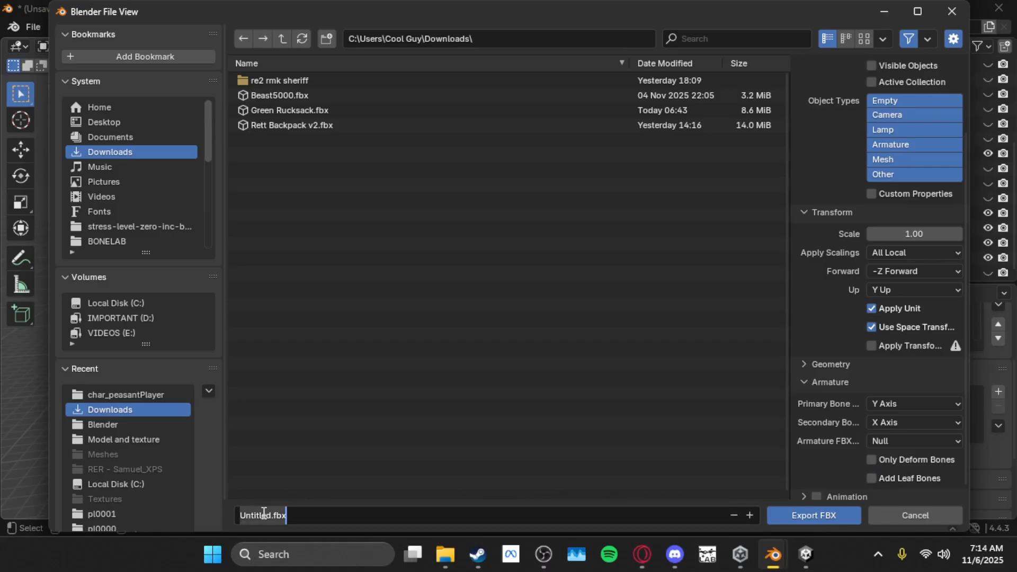
key(BackSpace)
text(DADASJDAHD)
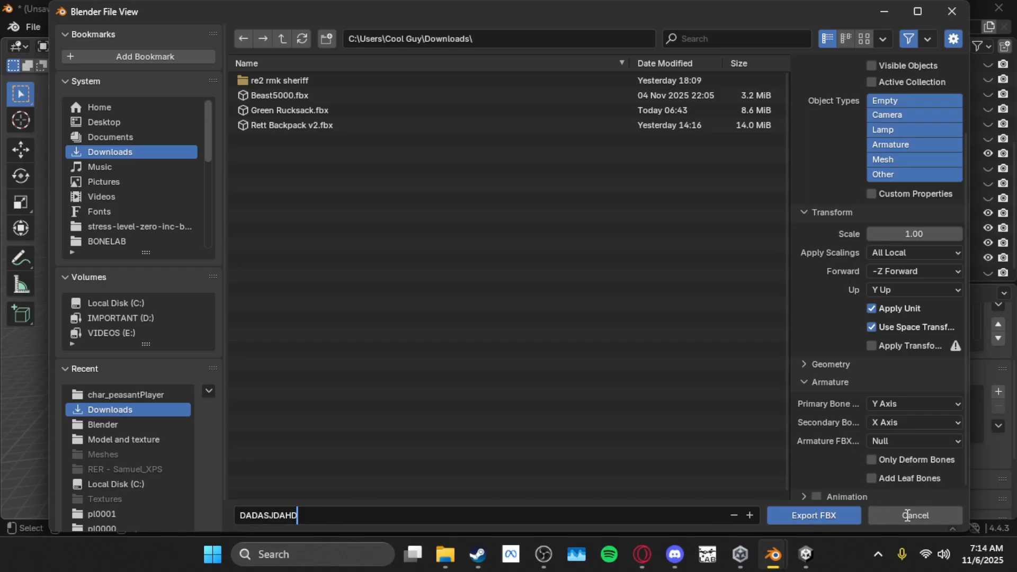
click(907, 515)
click(907, 514)
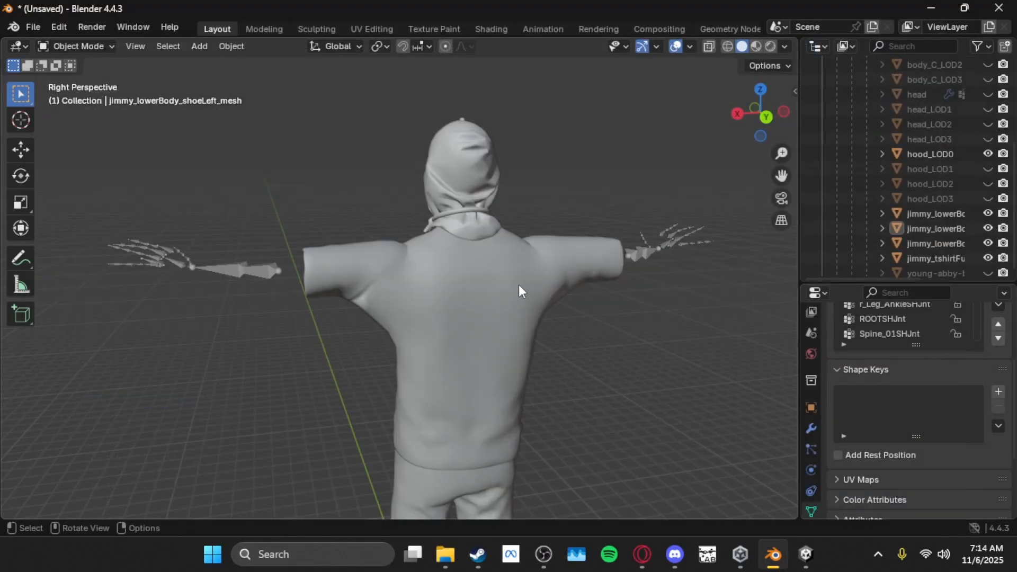
key(shift+grave)
key(s)
click(400, 278)
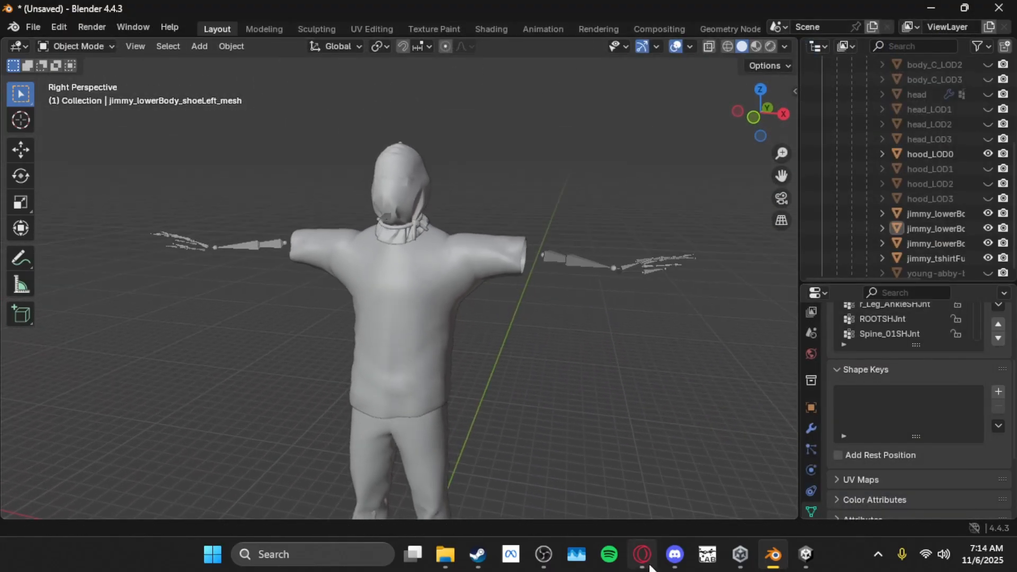